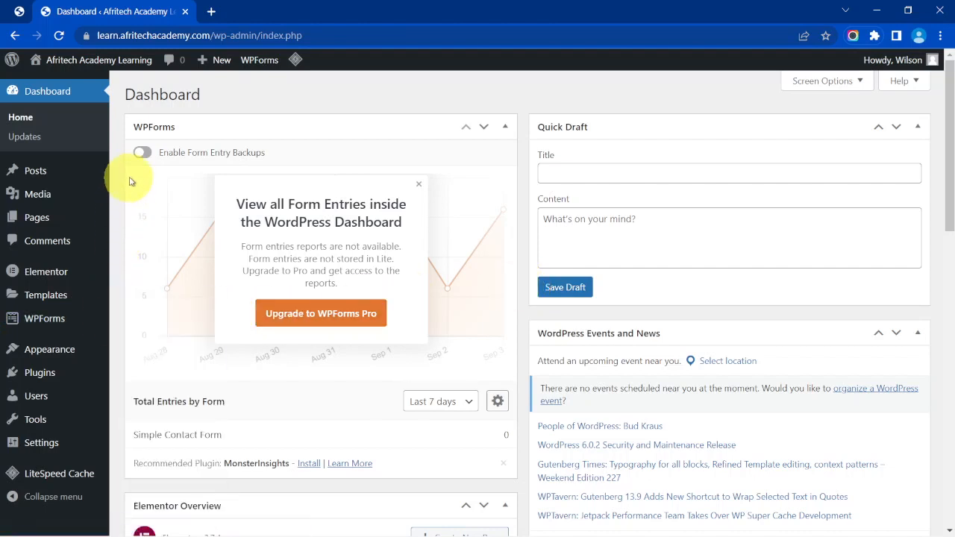
Search Add Plugins for 'wpforms' and confirm Contact Form by WPForms shows Active.
mouse_move(48, 379)
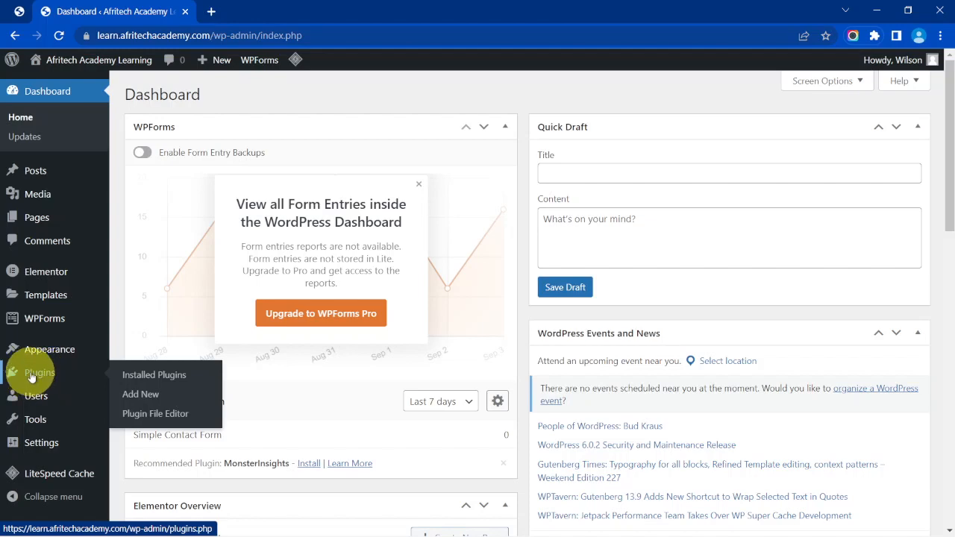
left_click(31, 378)
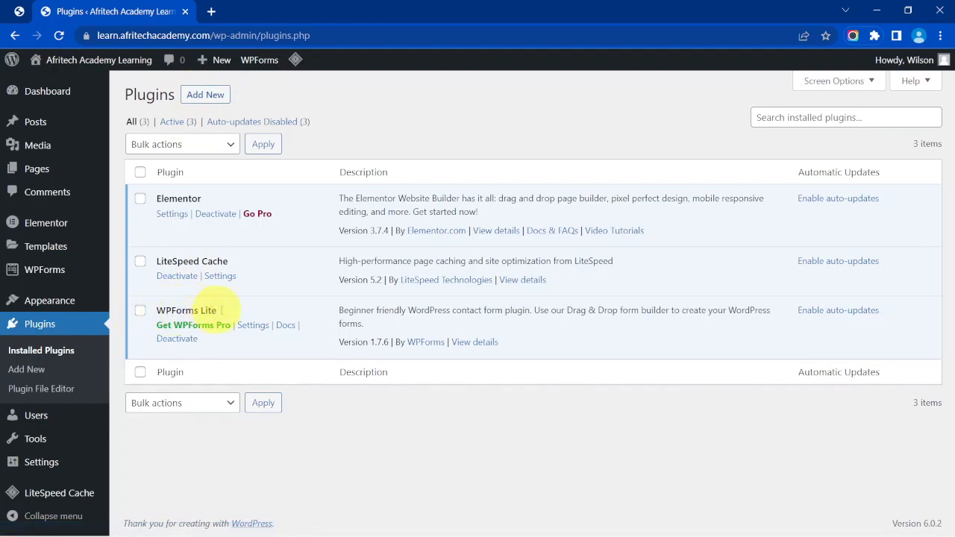
left_click(198, 99)
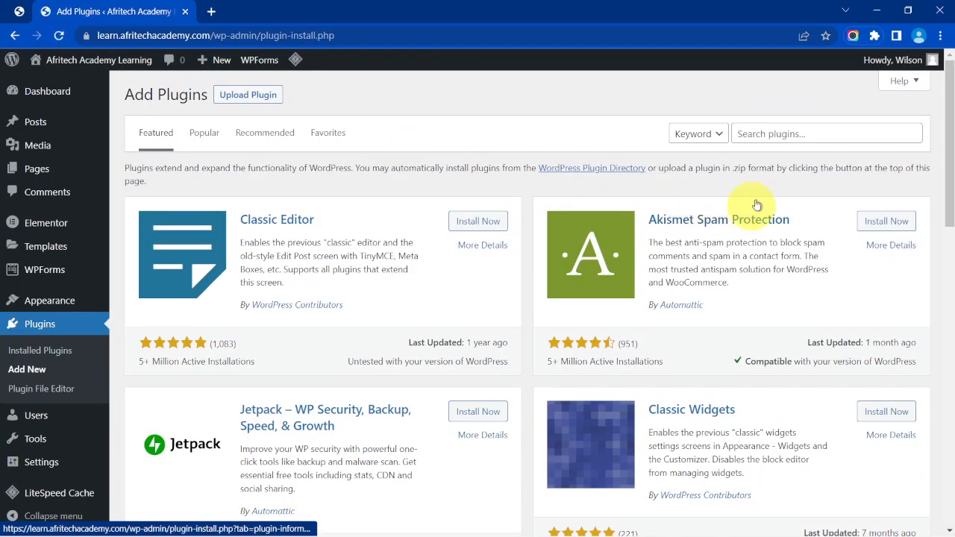
left_click(806, 131)
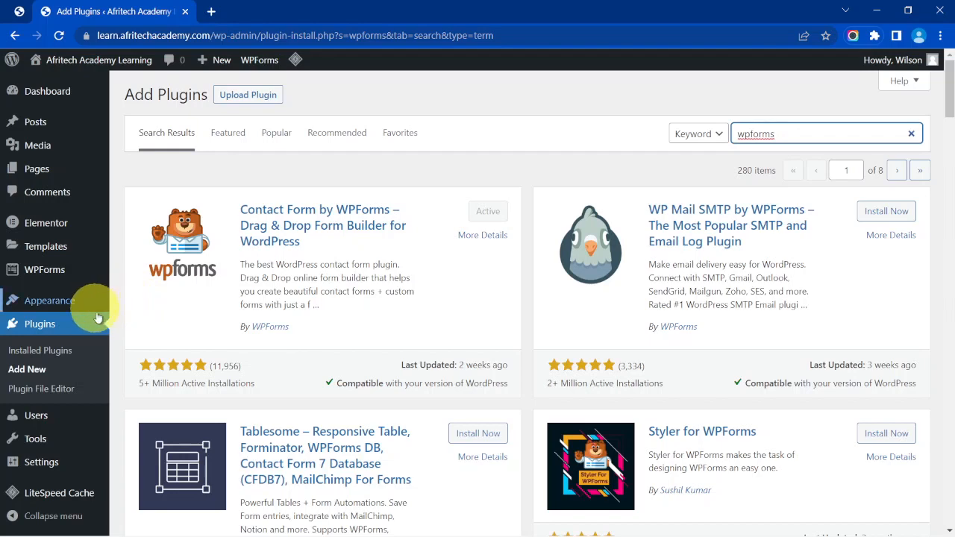
scroll(116, 317, "down", 1)
scroll(116, 317, "down", 2)
scroll(119, 316, "up", 3)
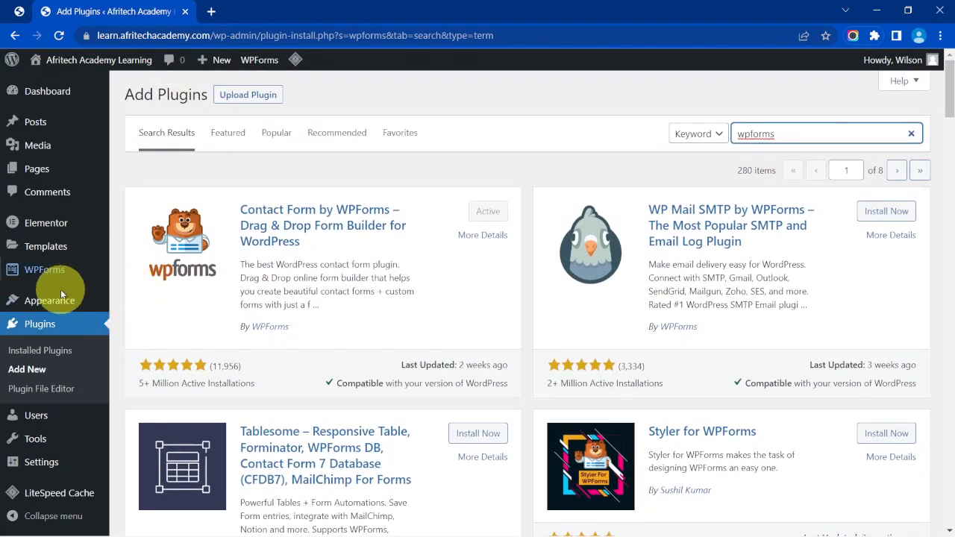
mouse_move(46, 275)
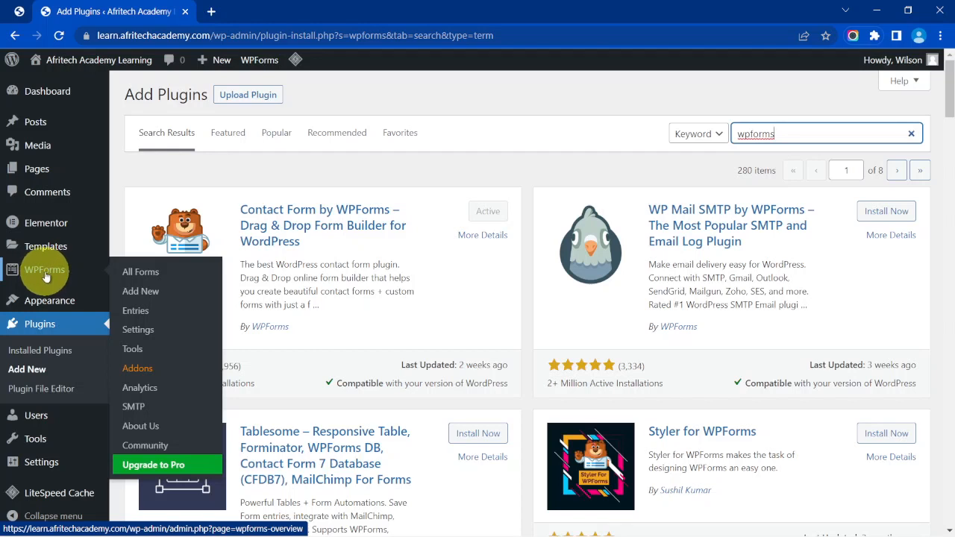
Open WPForms All Forms to see Simple Contact Form with shortcode [wpforms id="13"].
left_click(130, 280)
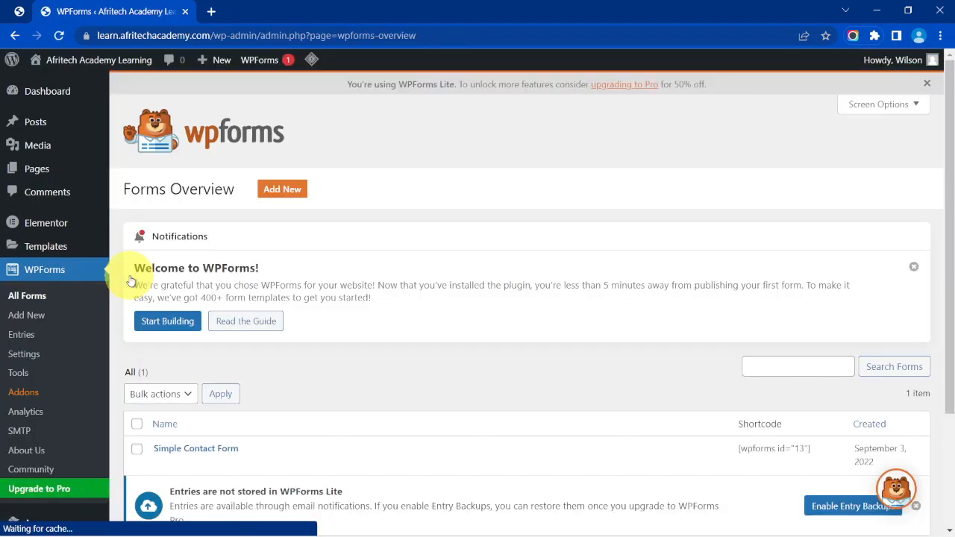
scroll(288, 283, "down", 2)
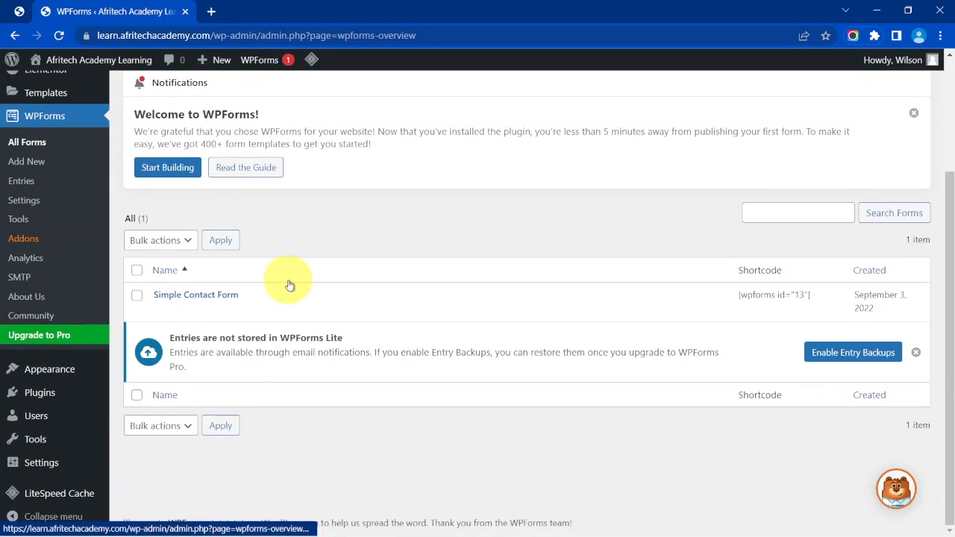
scroll(290, 286, "up", 2)
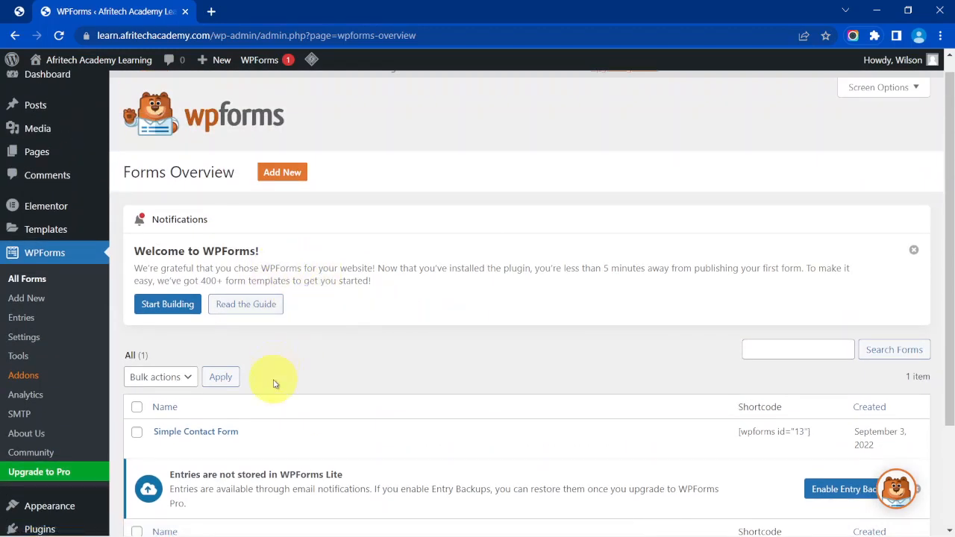
scroll(309, 362, "down", 2)
scroll(305, 362, "up", 1)
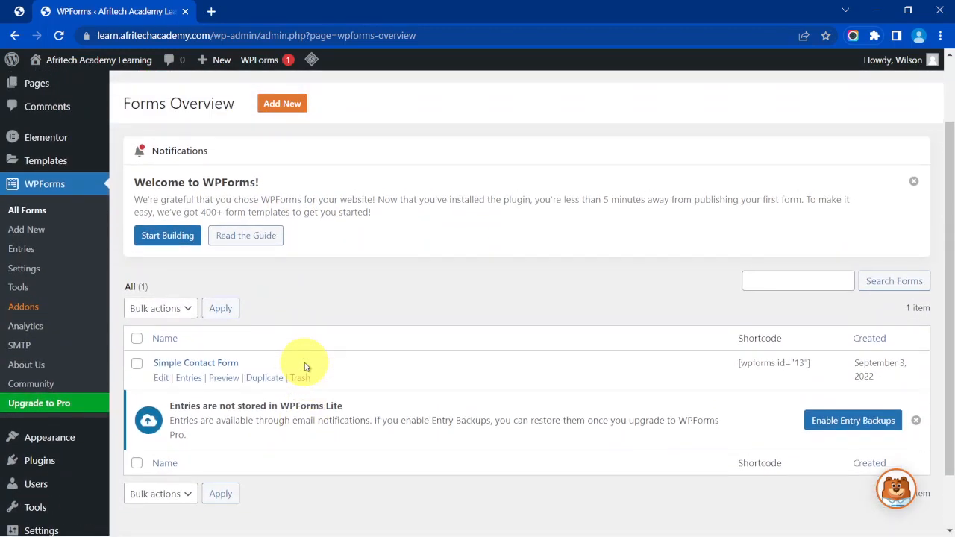
scroll(305, 367, "up", 1)
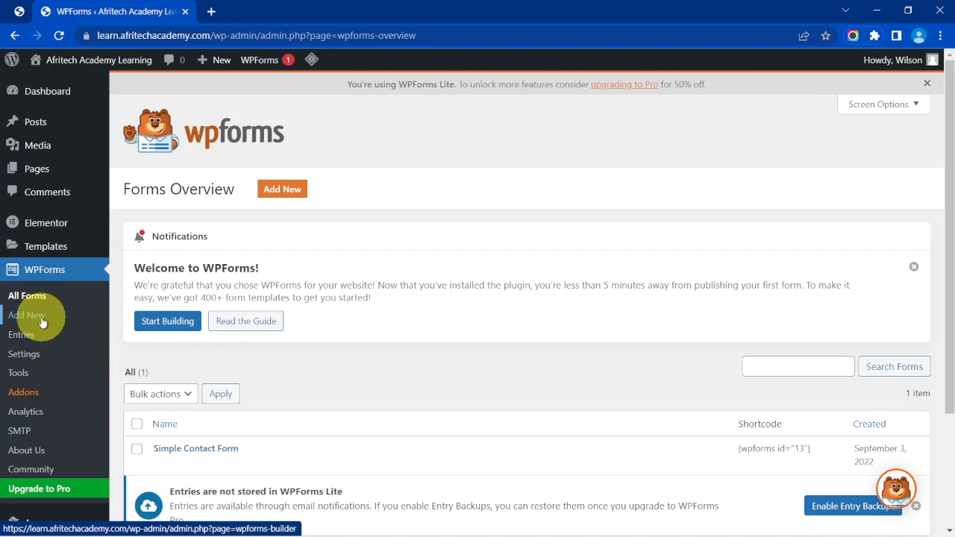
Add a new form named 'Contact Form' and view the Simple Contact Form template demo.
left_click(294, 192)
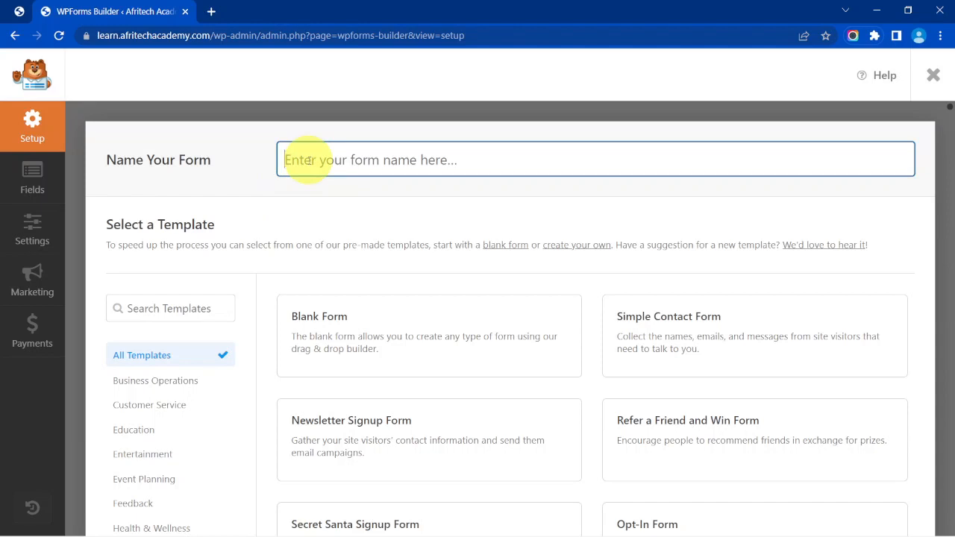
type("Contact Form")
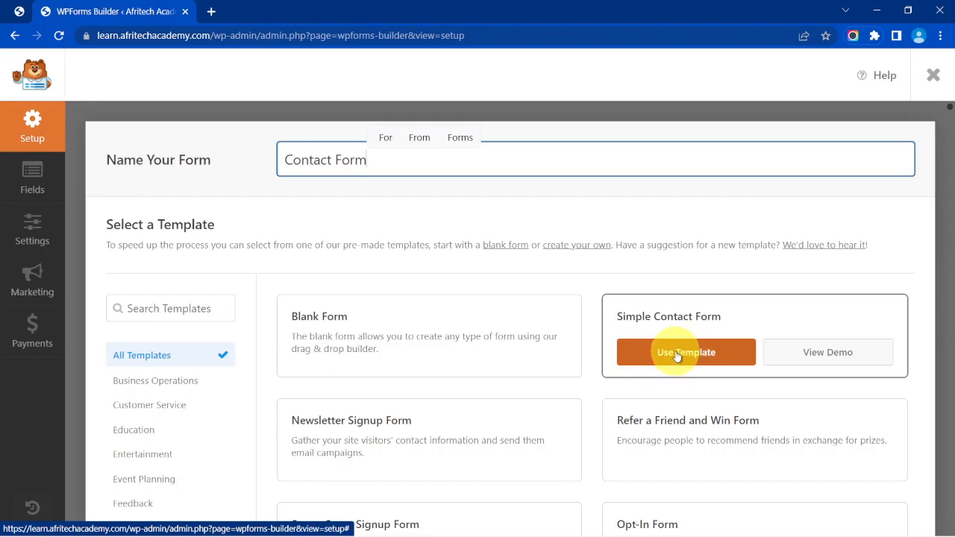
left_click(844, 359)
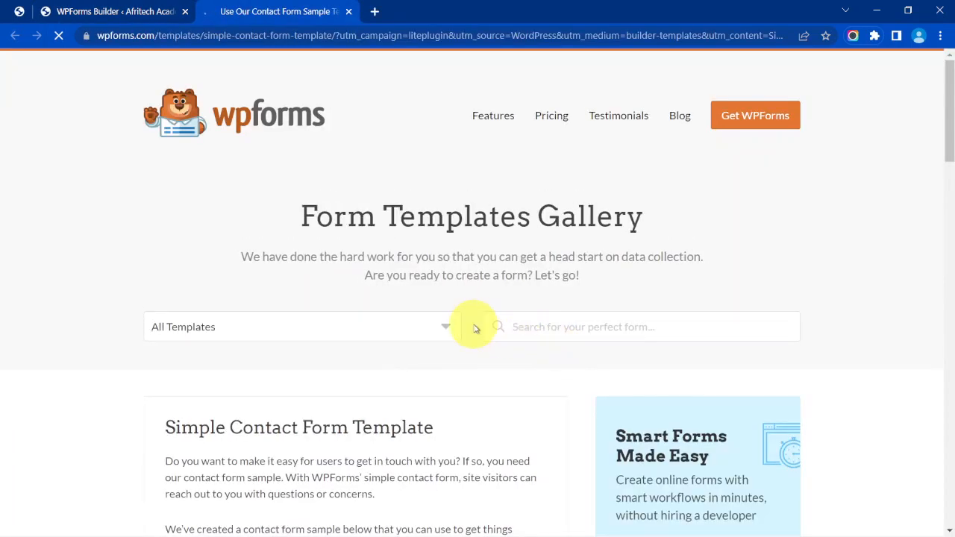
Scroll down to the Simple Contact Form preview, then close the demo tab.
scroll(473, 326, "down", 3)
scroll(474, 327, "down", 5)
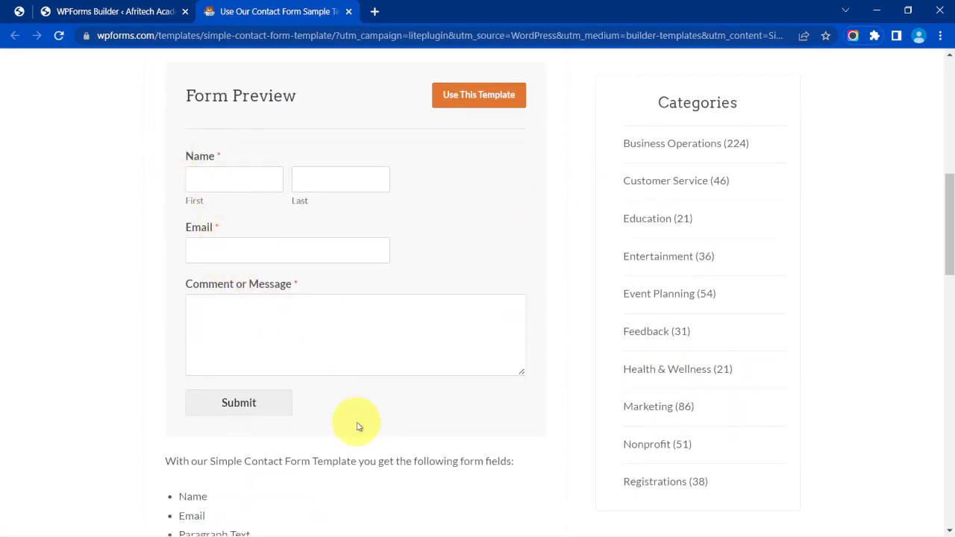
left_click(348, 12)
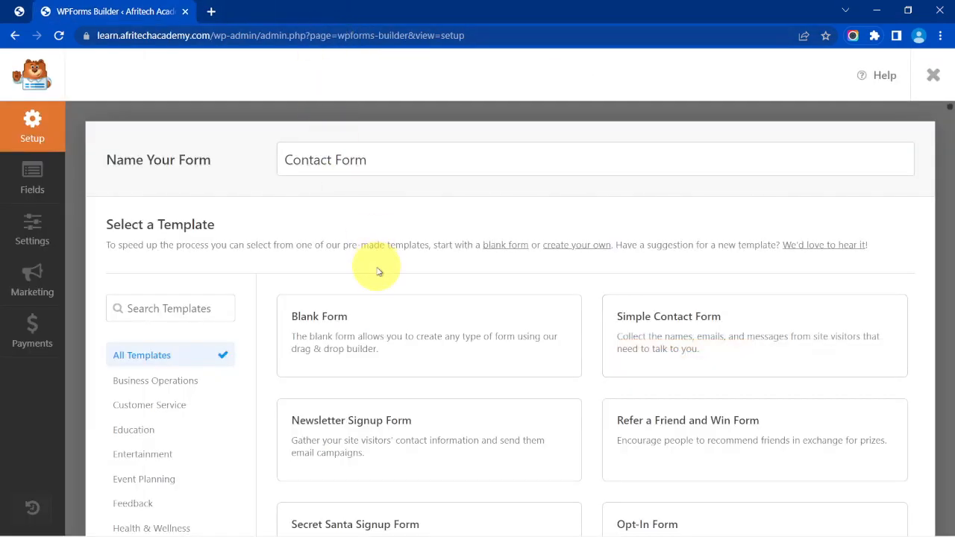
Build 'Contact Form' from the Blank Form template.
scroll(451, 252, "down", 1)
mouse_move(309, 252)
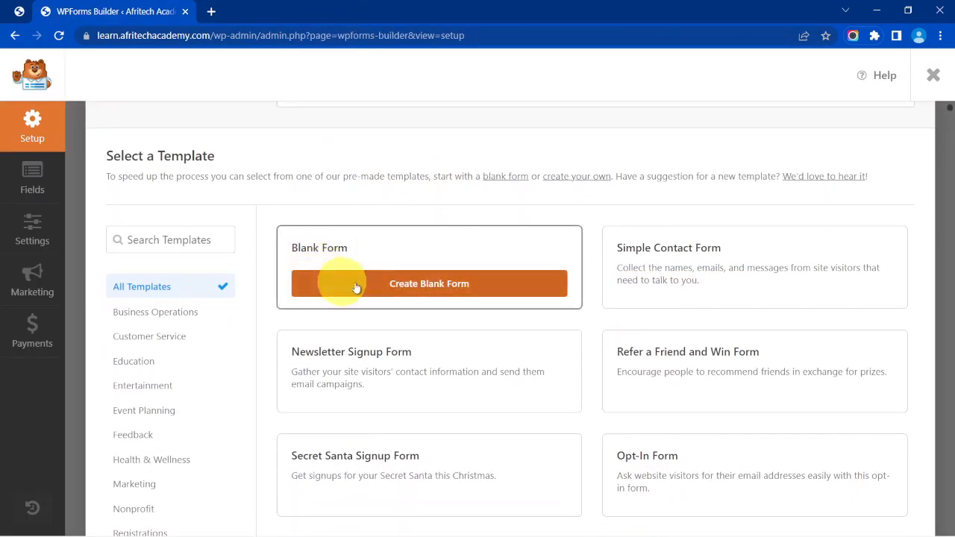
left_click(393, 284)
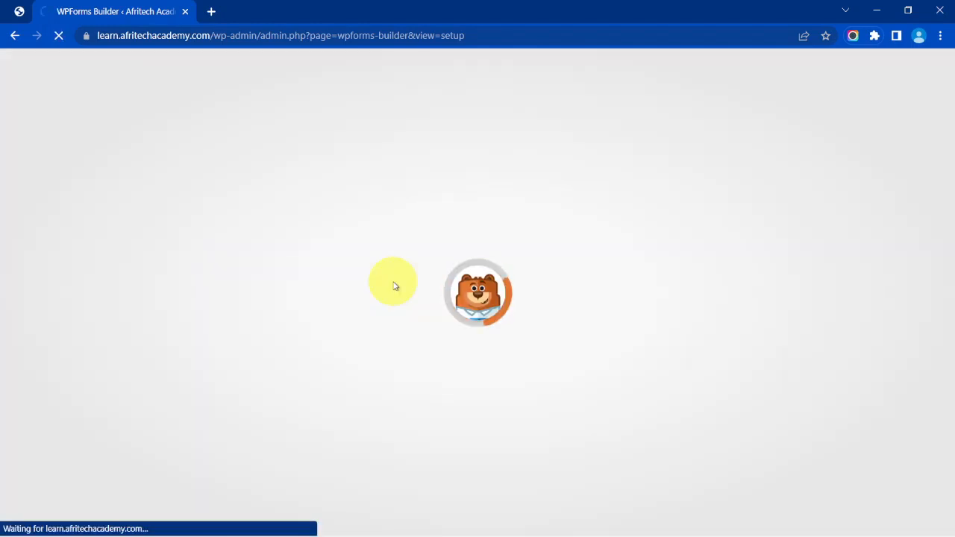
View the reference contact-form image in Photos, then switch back to the Chrome builder.
mouse_move(699, 525)
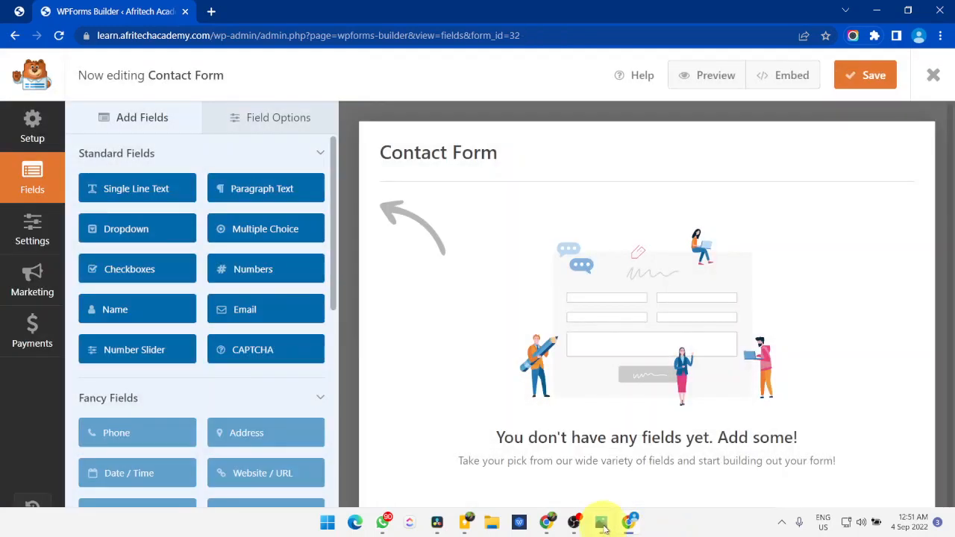
left_click(603, 524)
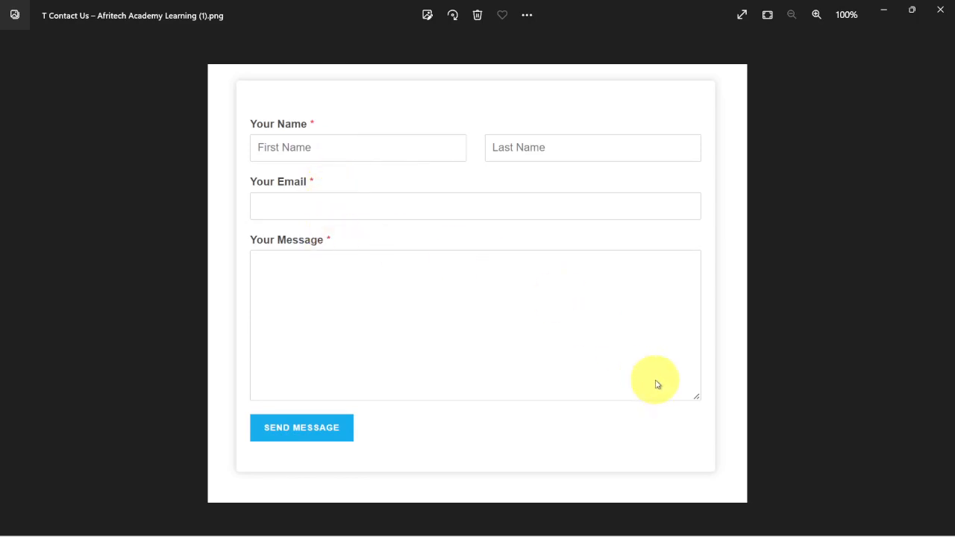
mouse_move(674, 528)
left_click(634, 526)
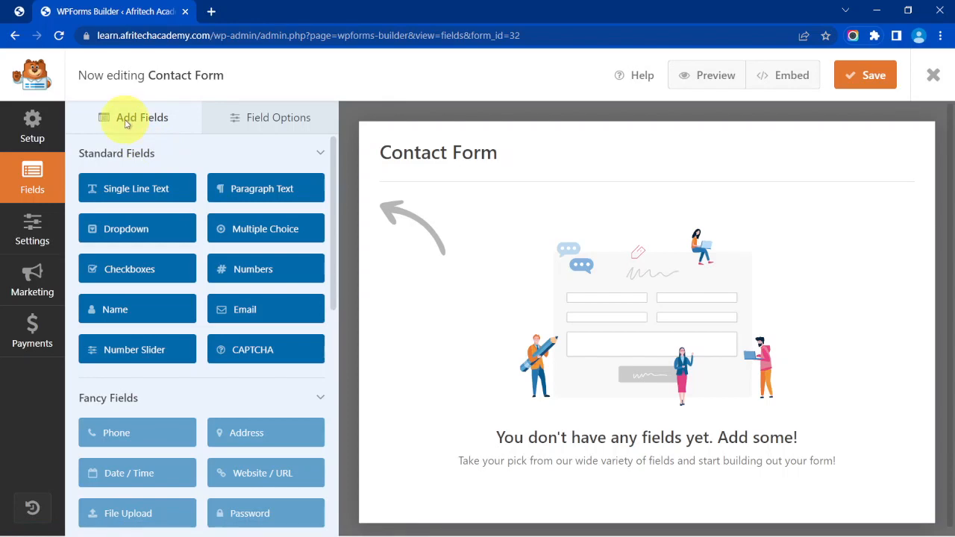
Drag in Name, Email and Paragraph Text fields, then select the Name field for editing.
scroll(179, 352, "down", 4)
scroll(179, 352, "up", 4)
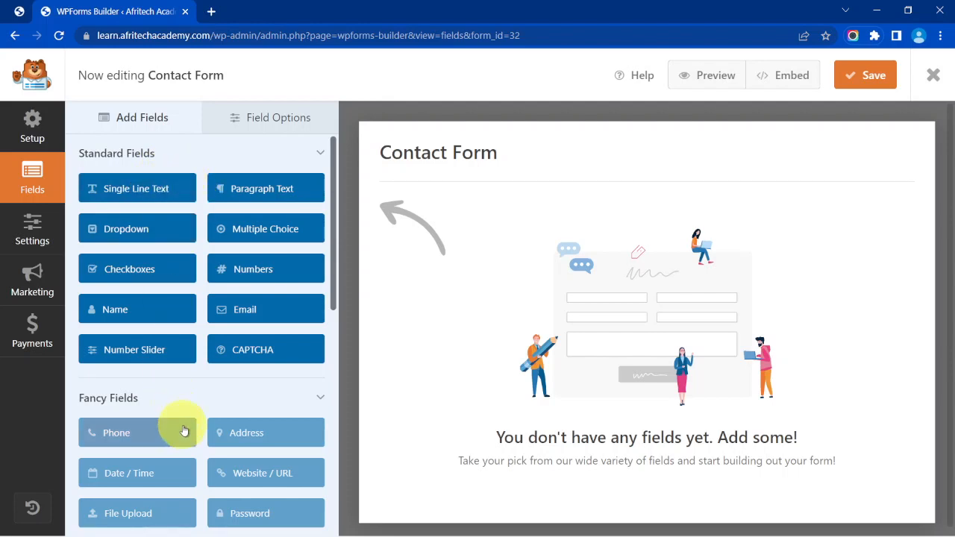
scroll(150, 448, "down", 1)
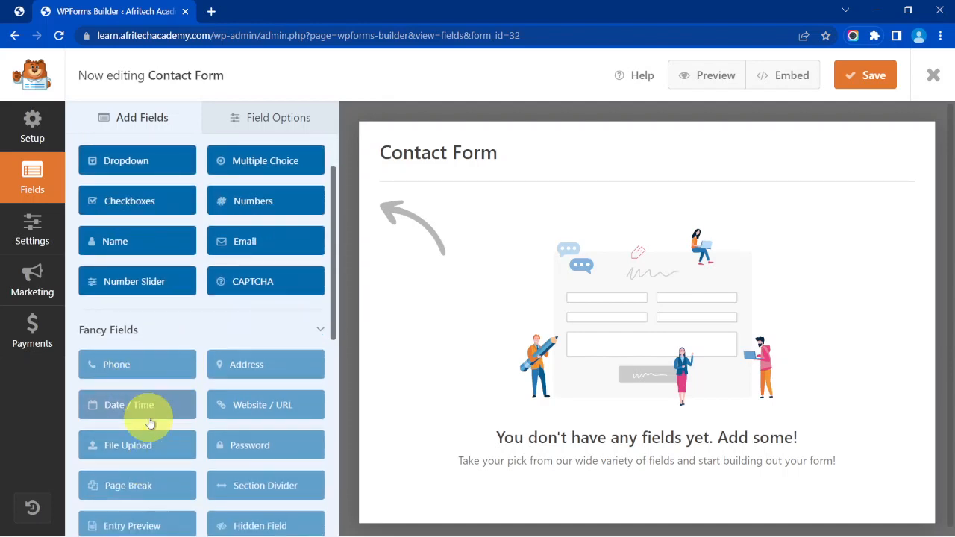
scroll(151, 423, "up", 1)
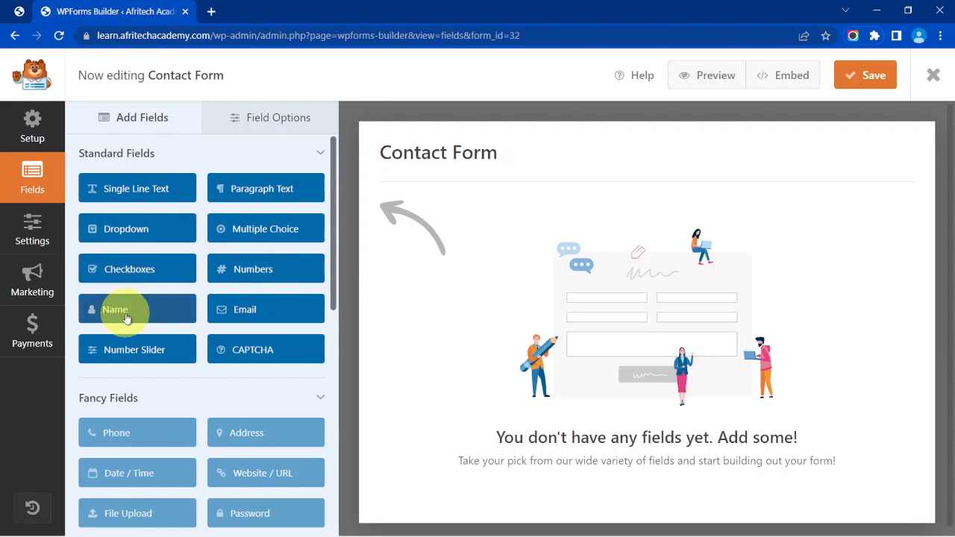
left_click_drag(125, 318, 506, 326)
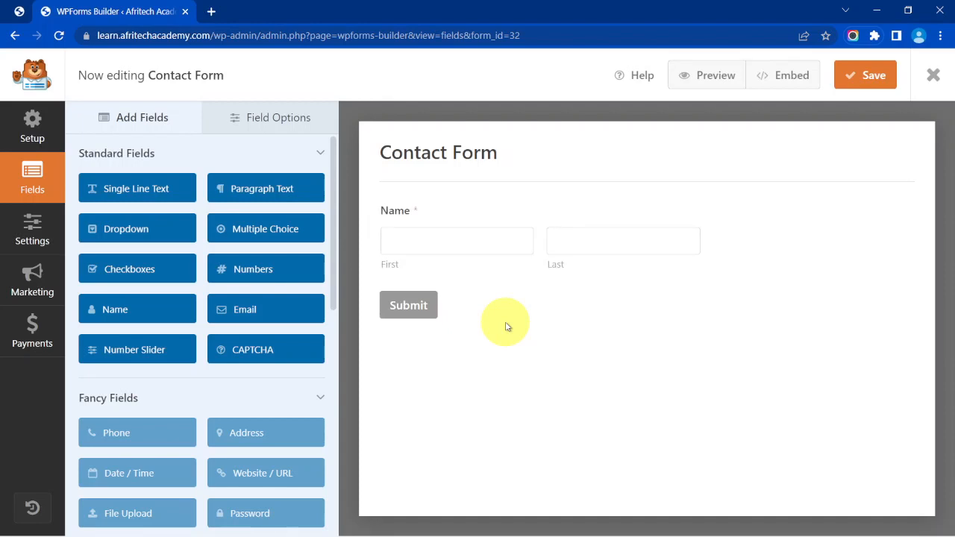
left_click(494, 220)
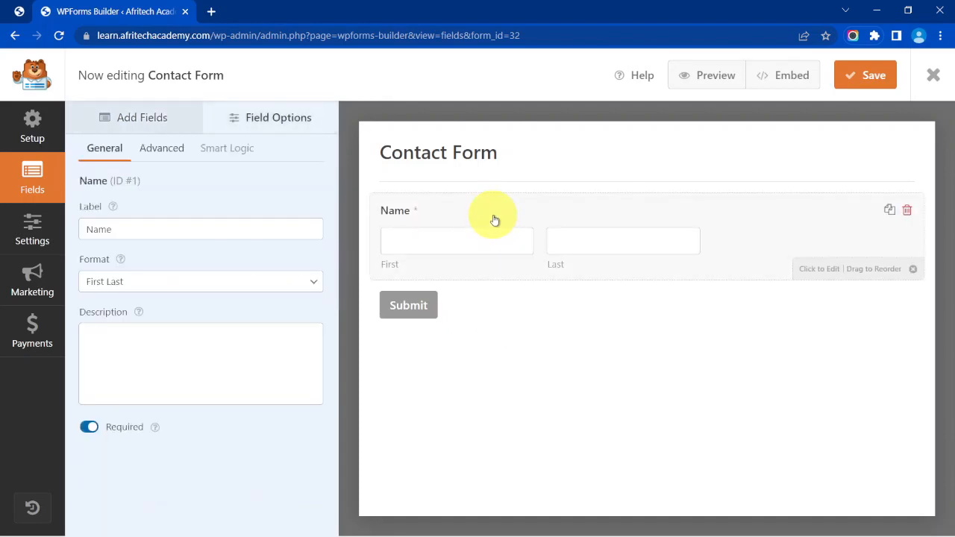
left_click(119, 123)
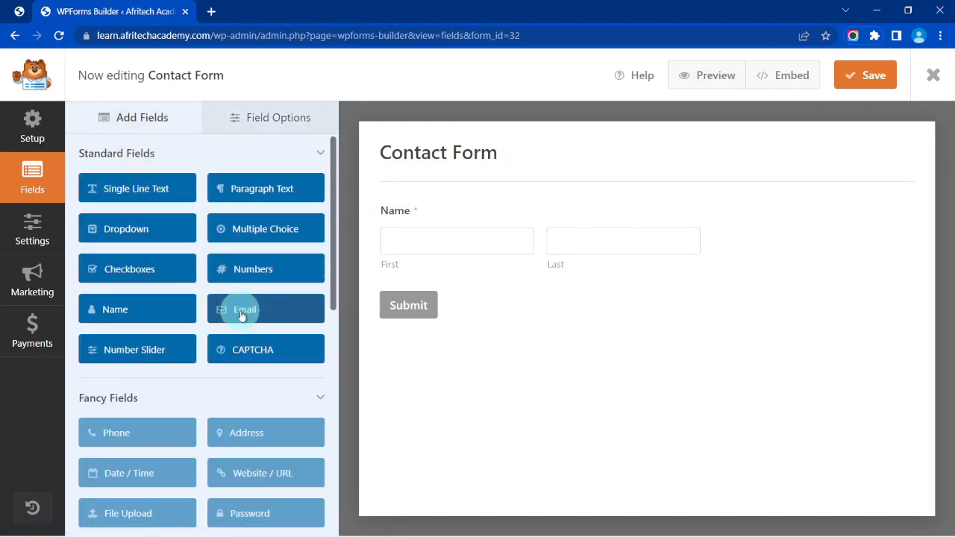
left_click_drag(241, 315, 433, 273)
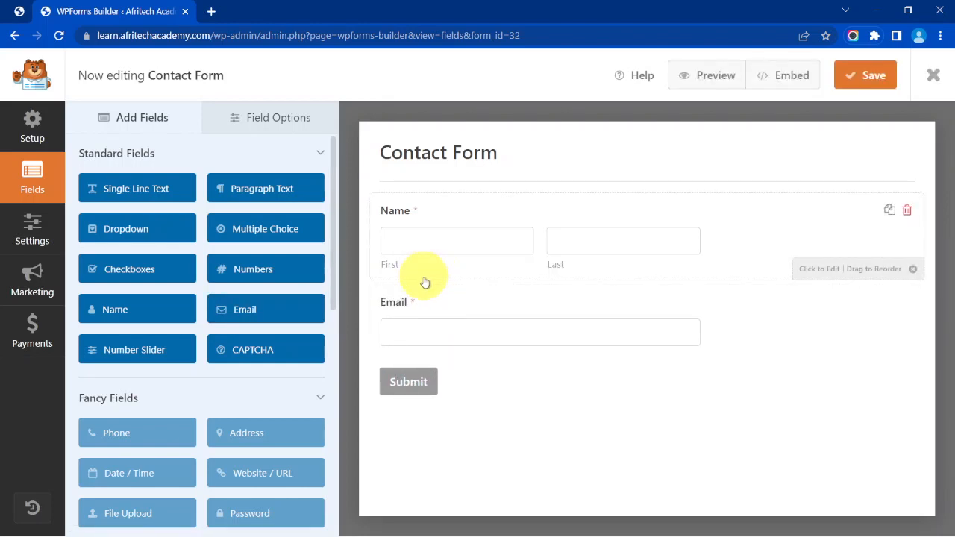
left_click_drag(239, 192, 416, 367)
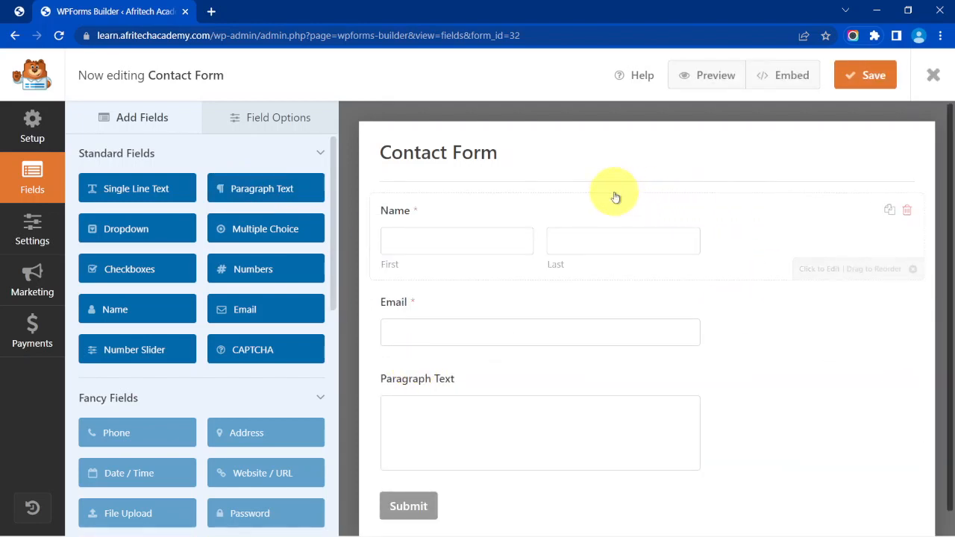
left_click(515, 213)
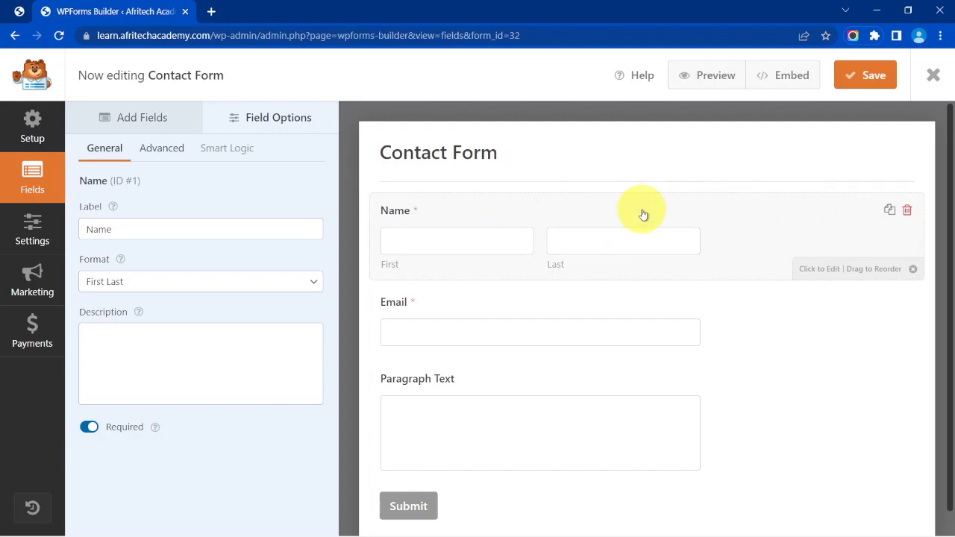
Relabel the Name field 'Your Name' and set its size to Large.
left_click(88, 231)
type("You")
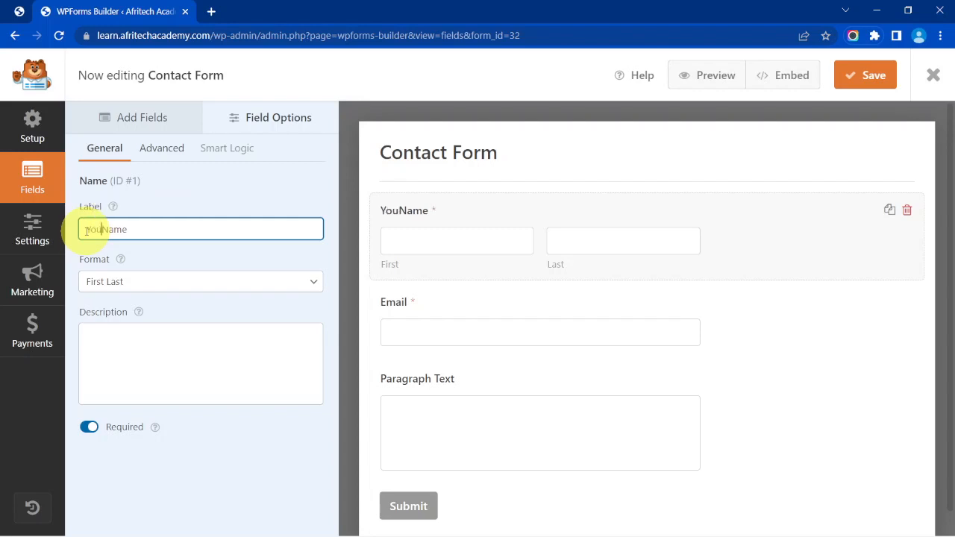
type("r")
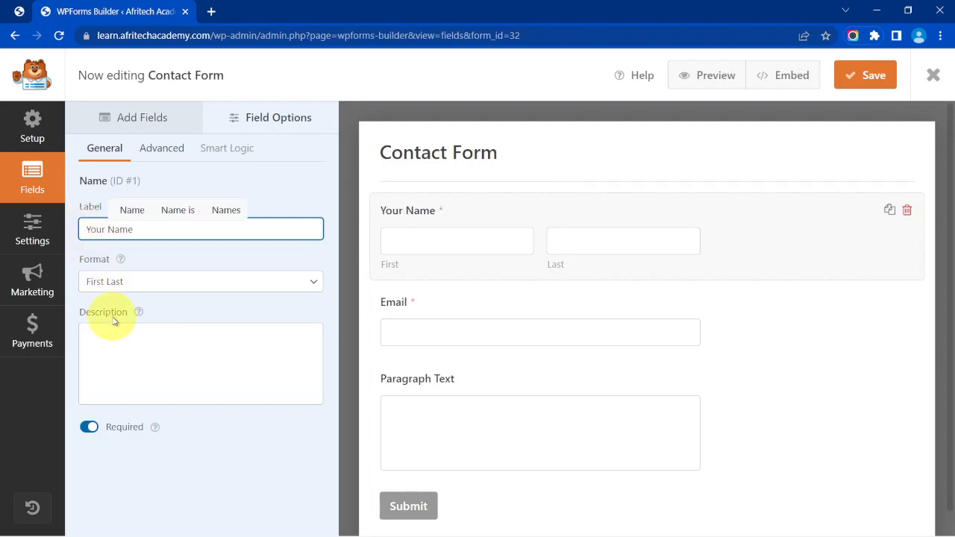
left_click(157, 150)
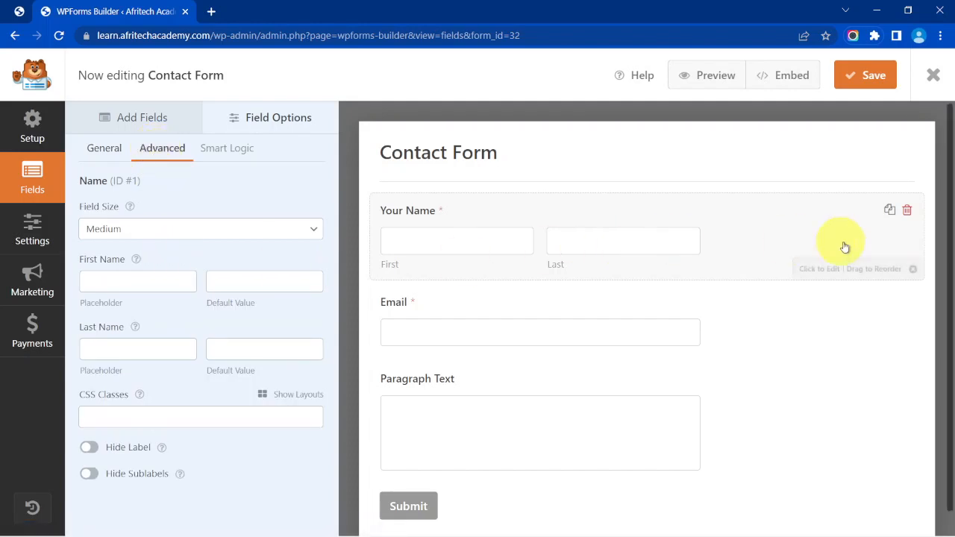
left_click(257, 235)
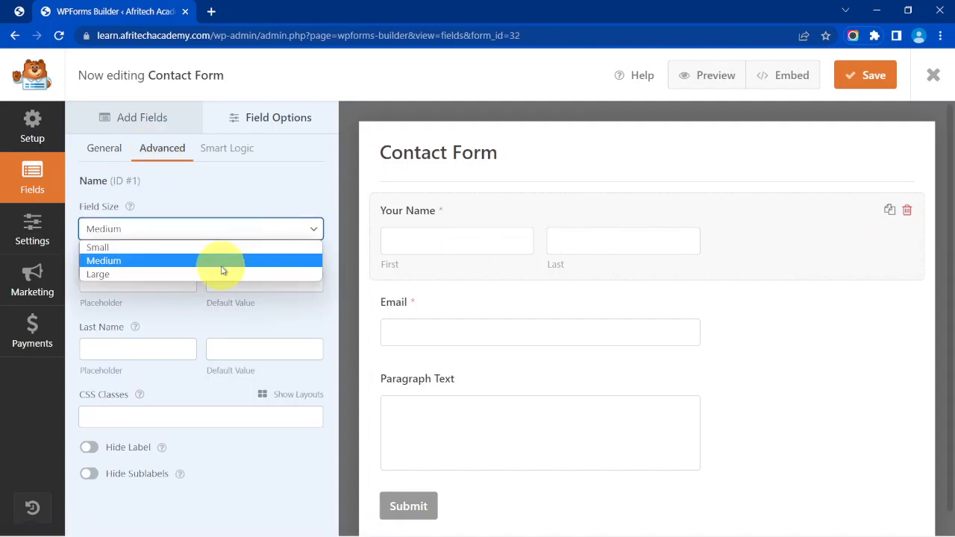
left_click(210, 275)
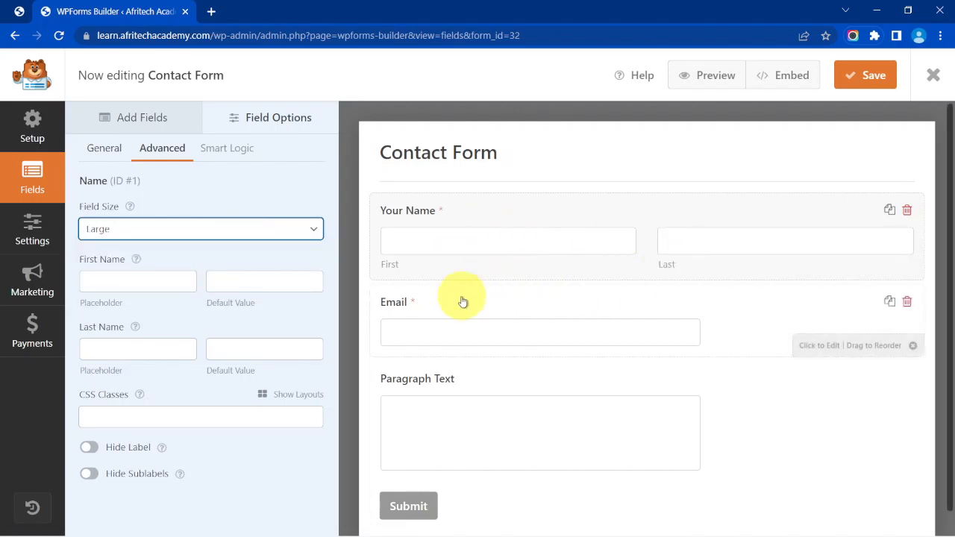
Add 'First Name' and 'Last Name' placeholders and hide the name sublabels.
left_click(135, 283)
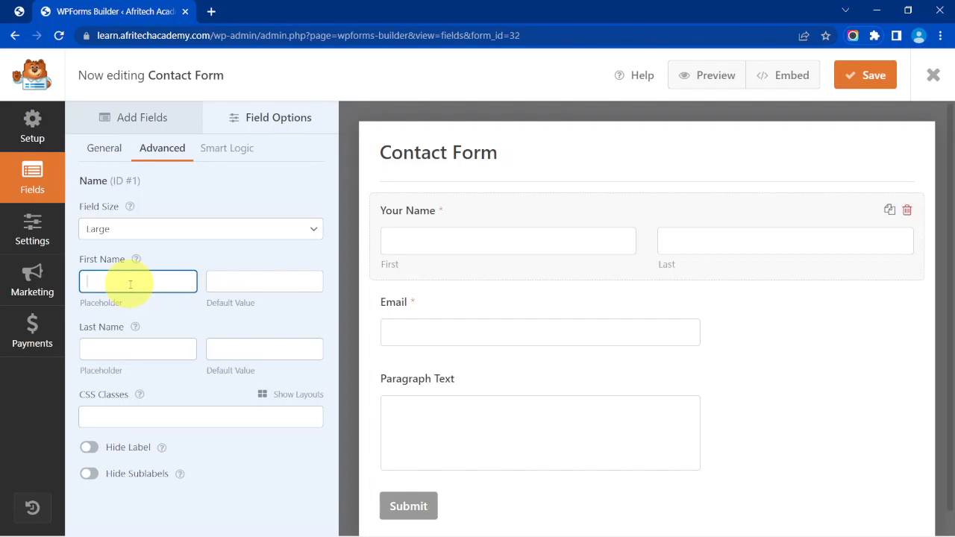
type("Firs")
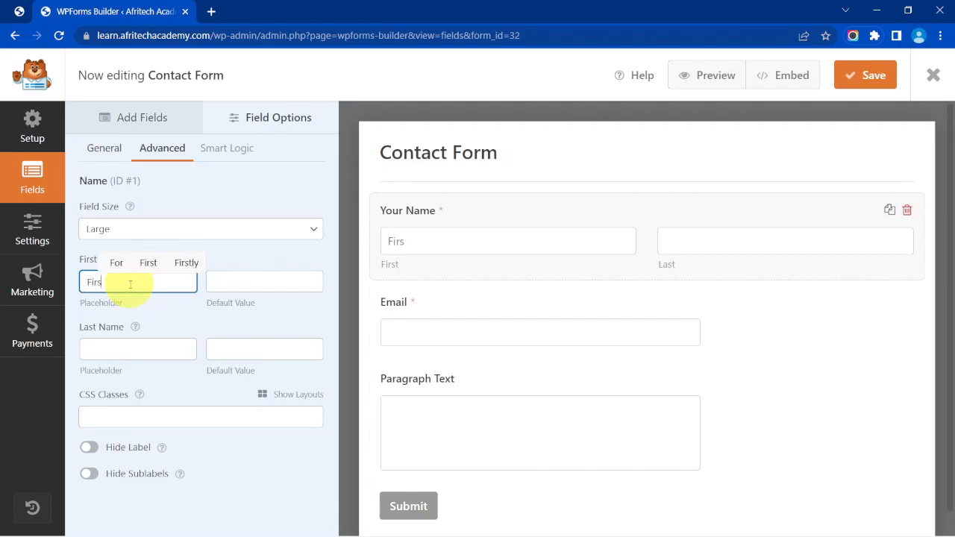
type("t Name")
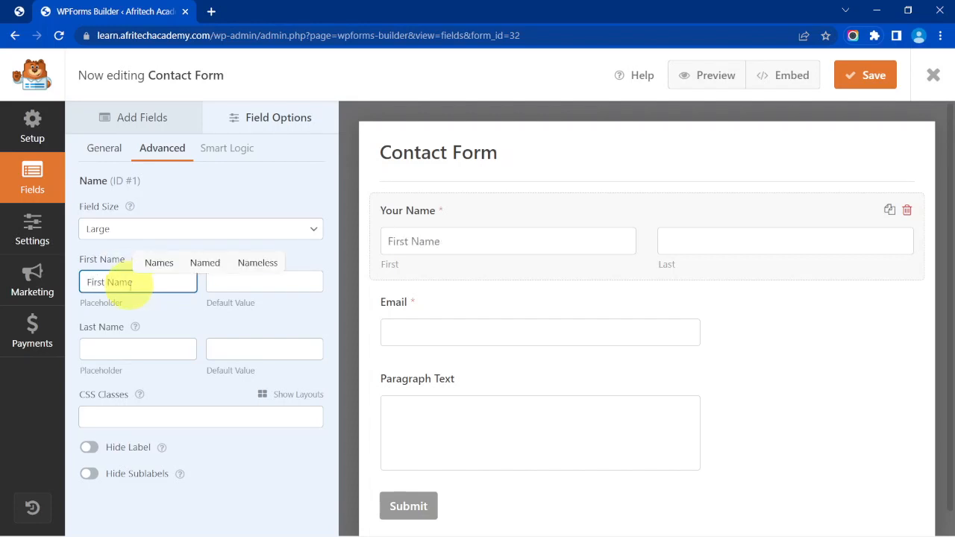
left_click(128, 349)
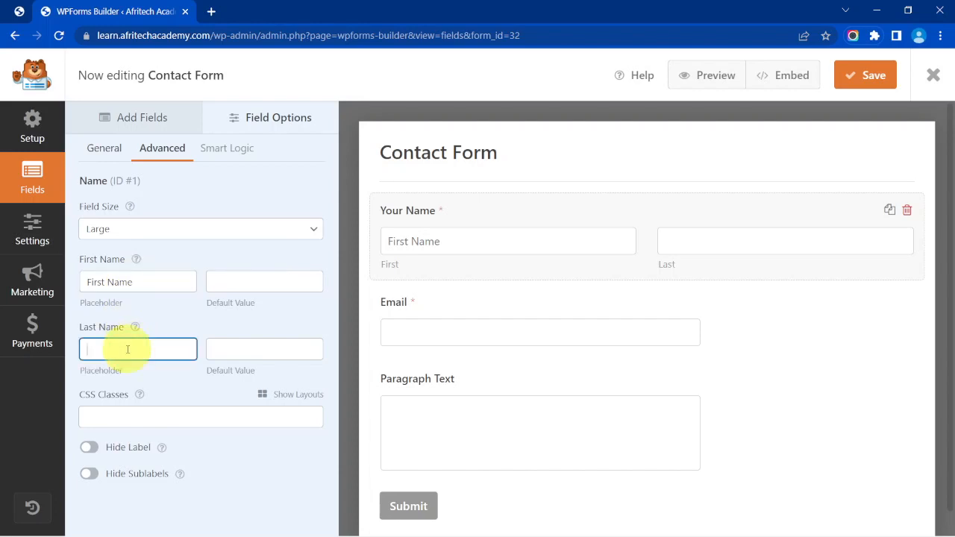
type("Last Name")
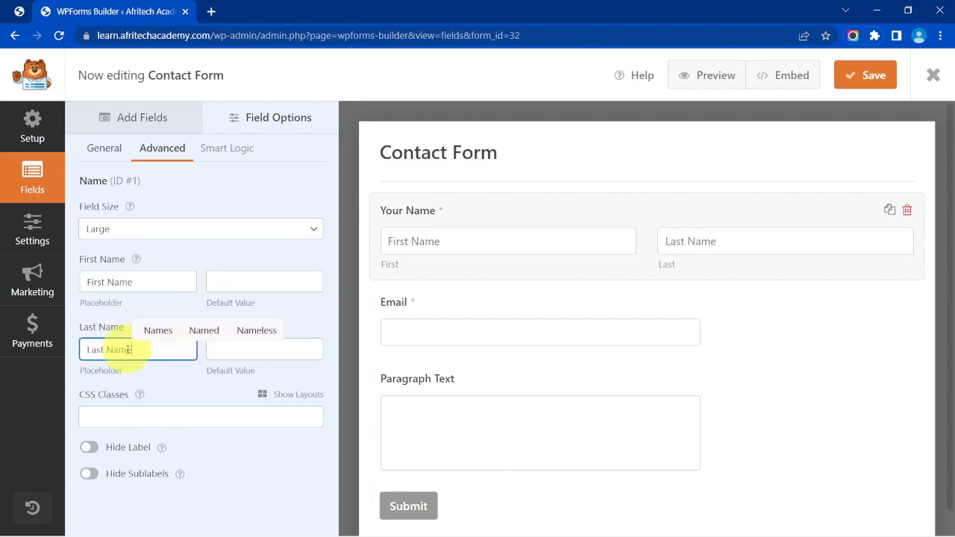
left_click(89, 448)
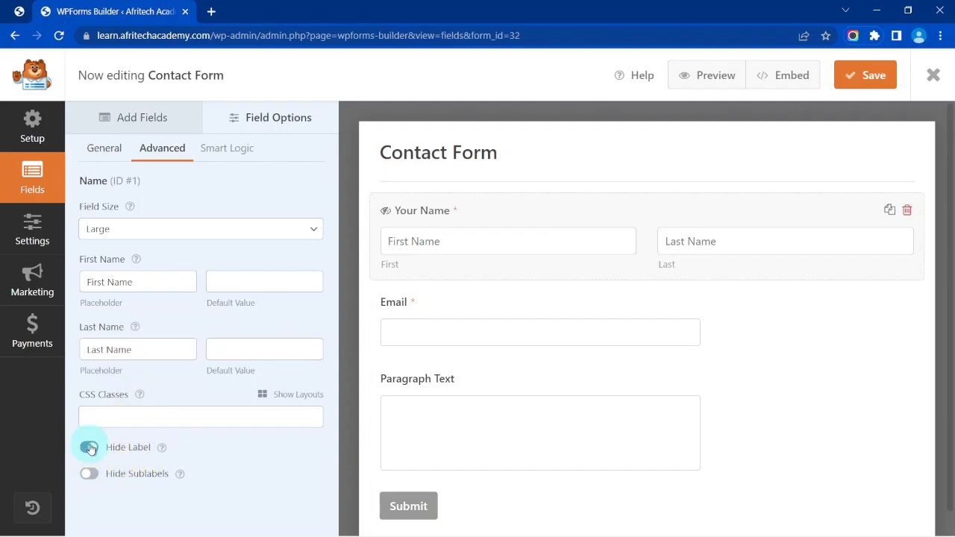
left_click(88, 447)
left_click(89, 475)
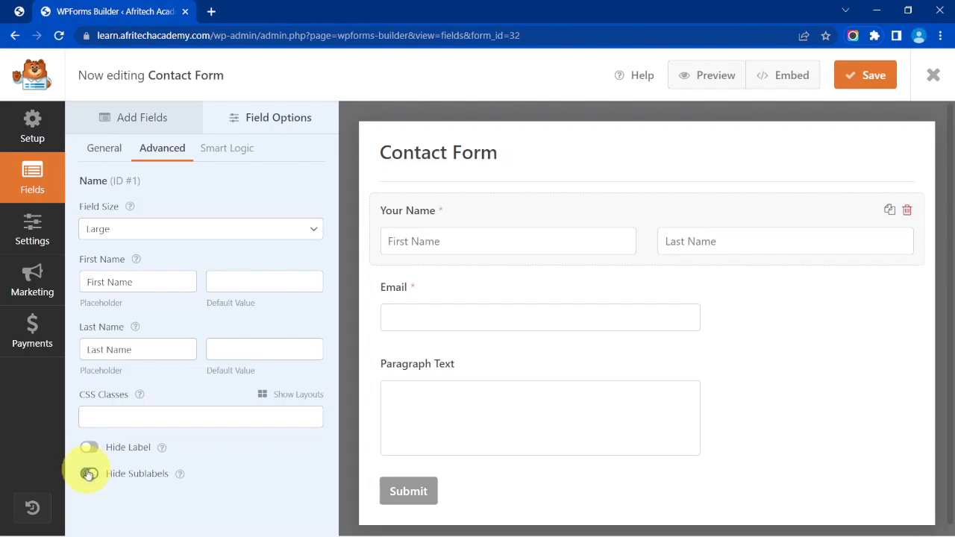
Relabel the Email field 'Your Email' and set its size to Large.
left_click(478, 298)
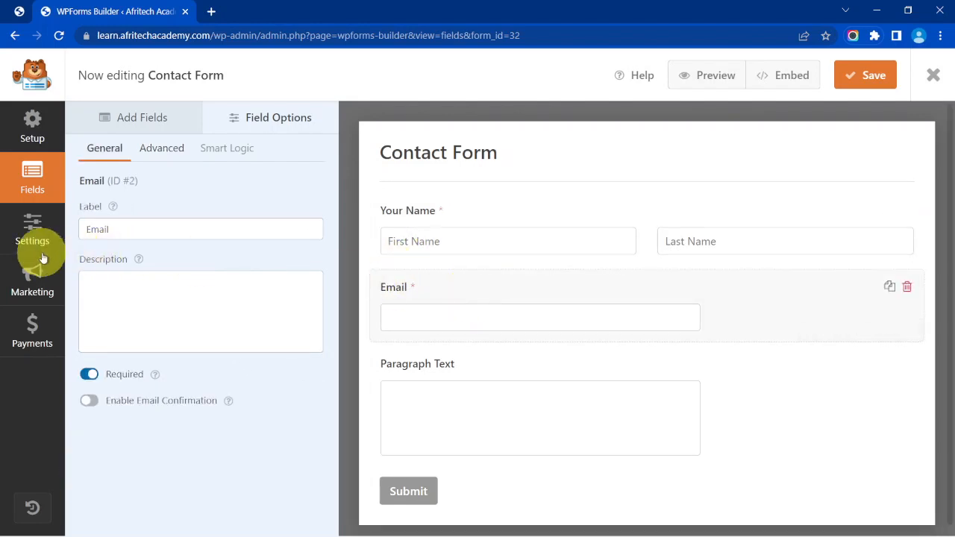
left_click(88, 232)
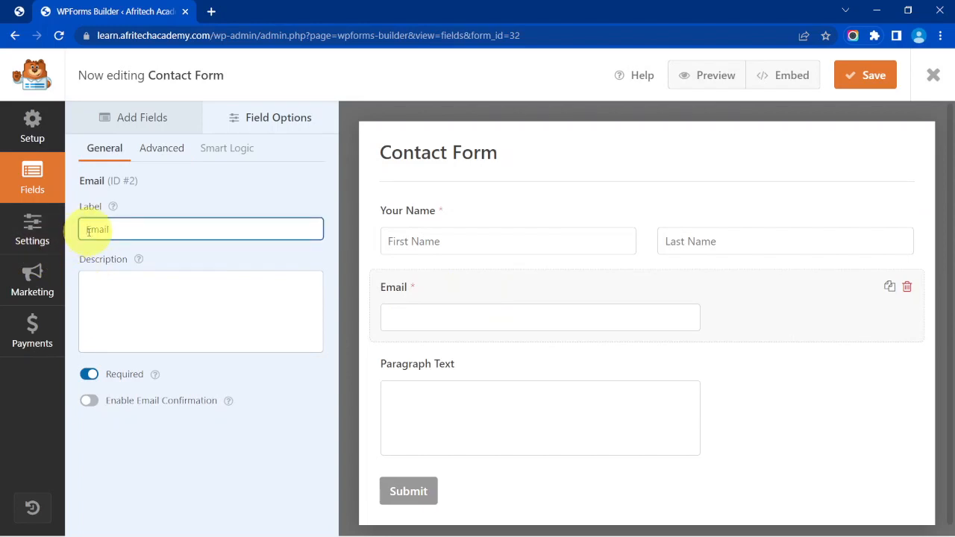
type("Your")
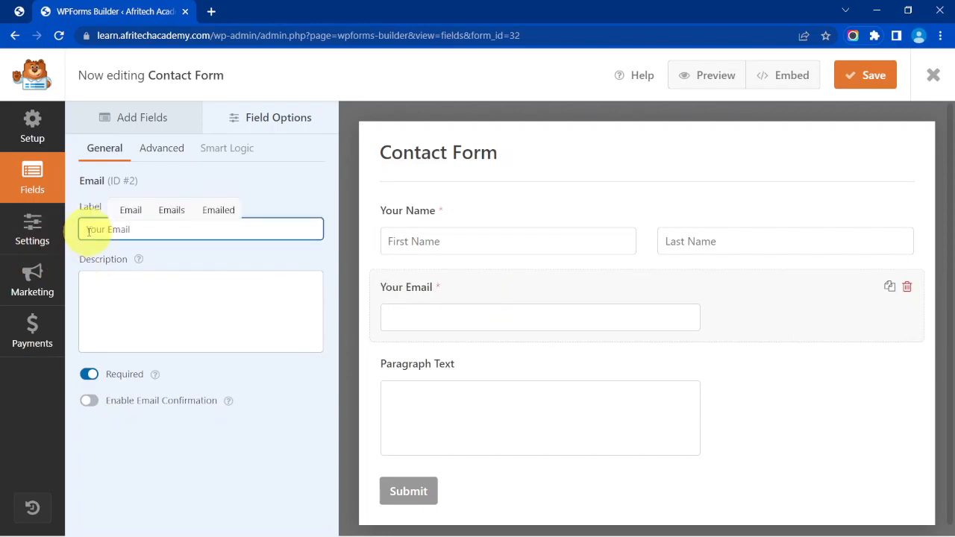
left_click(154, 148)
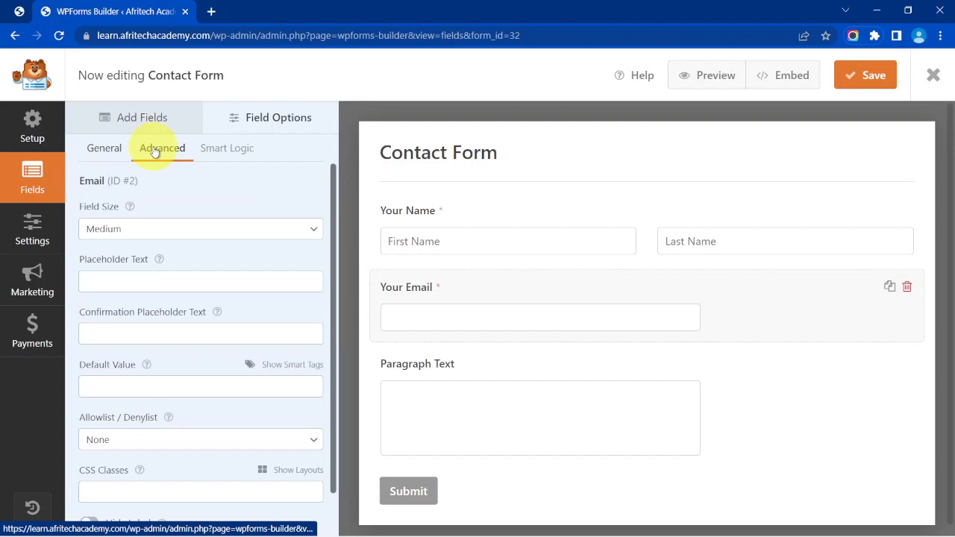
left_click(158, 231)
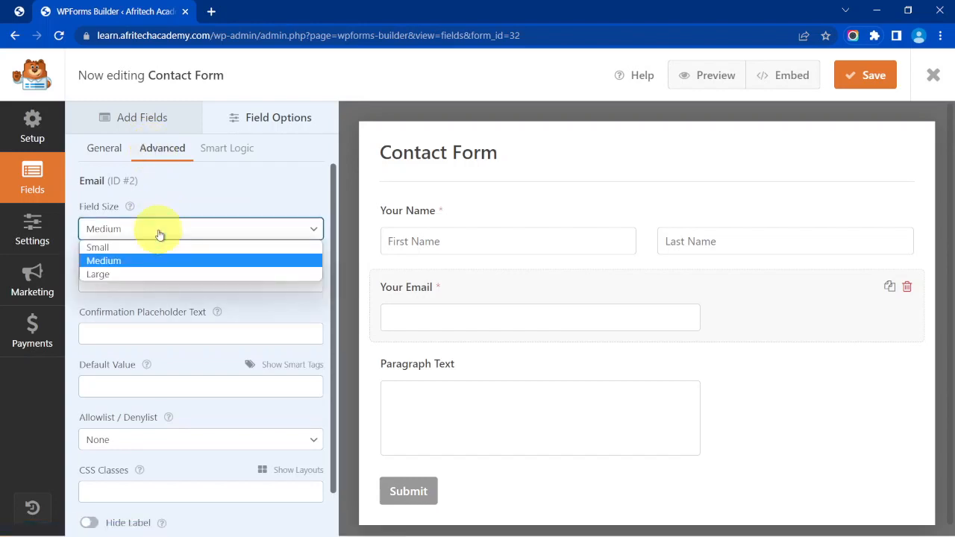
left_click(154, 276)
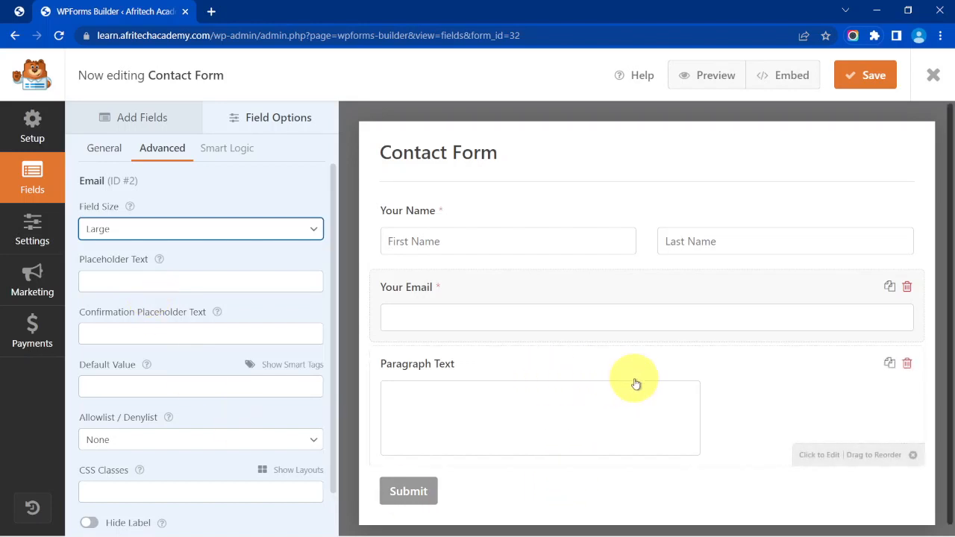
Relabel the Paragraph Text field 'Your Message', make it required and set it to Large.
left_click(595, 364)
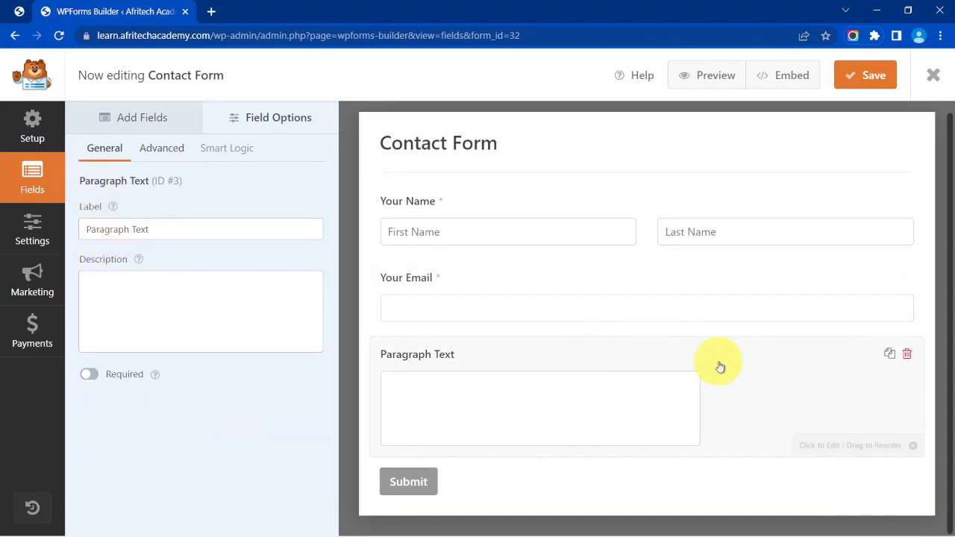
triple_click(149, 234)
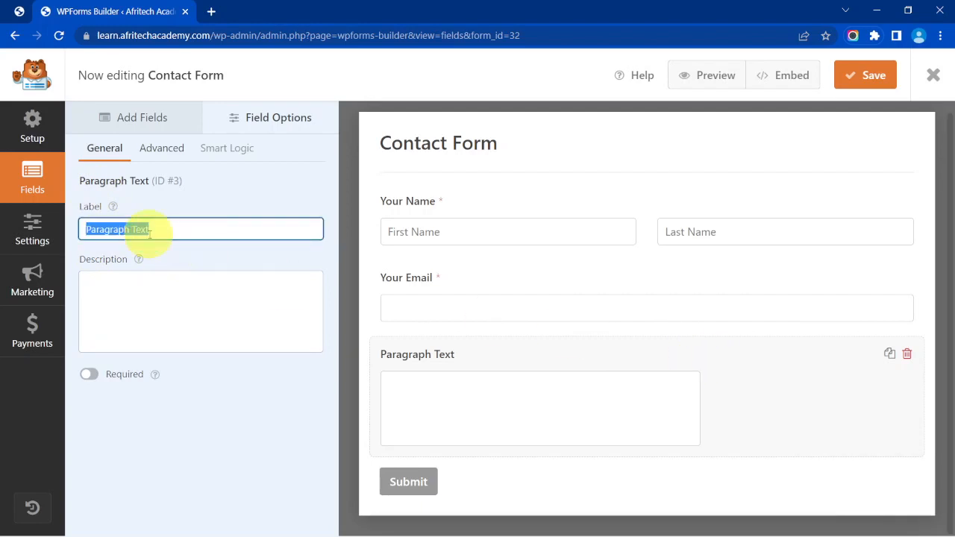
type("You")
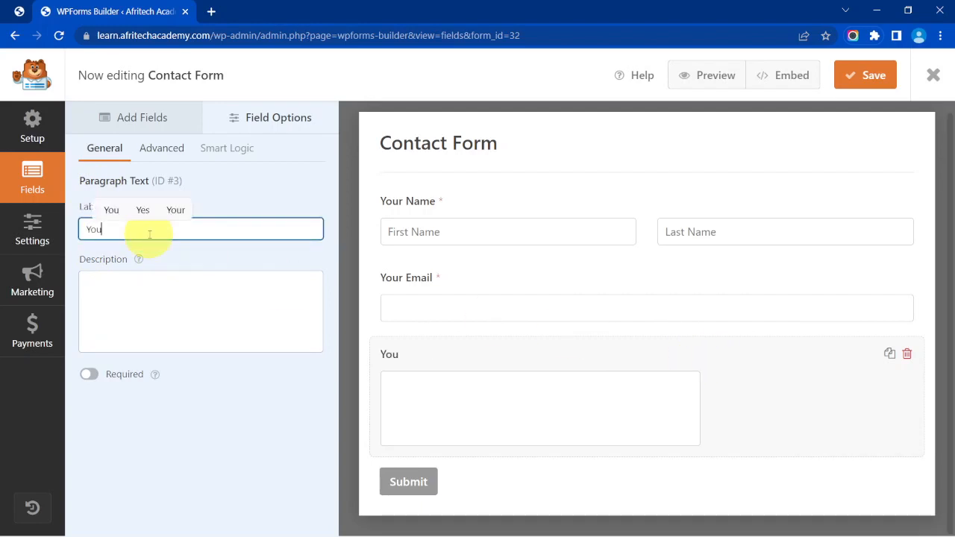
type("r Message")
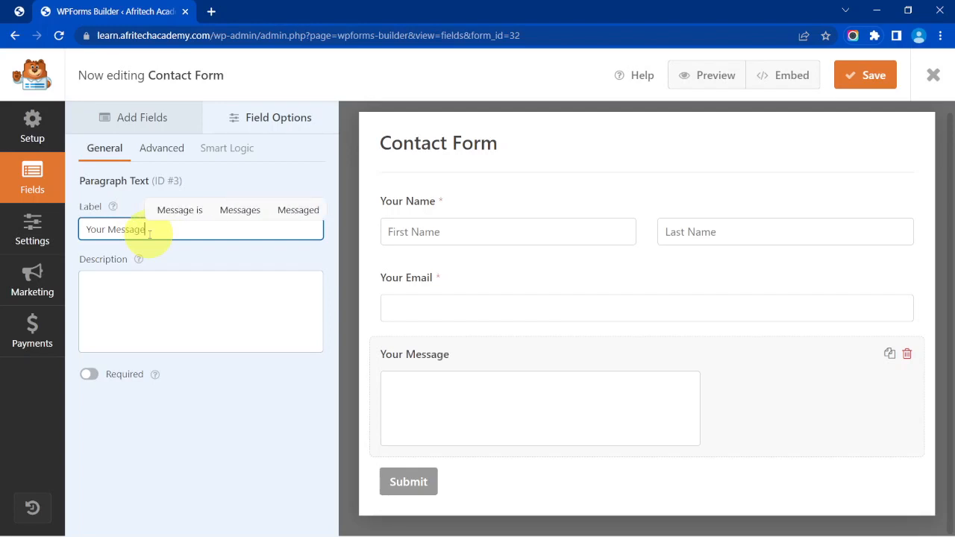
left_click(90, 375)
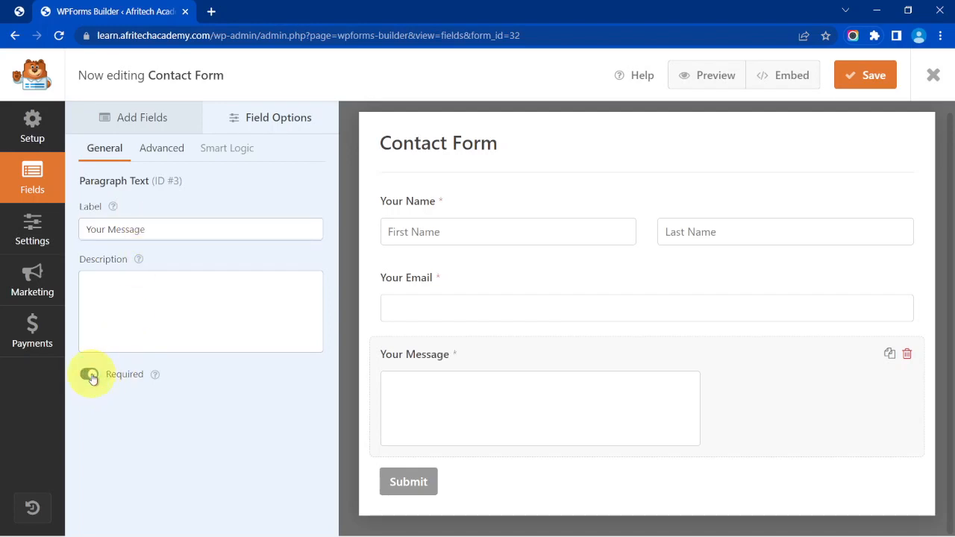
left_click(157, 153)
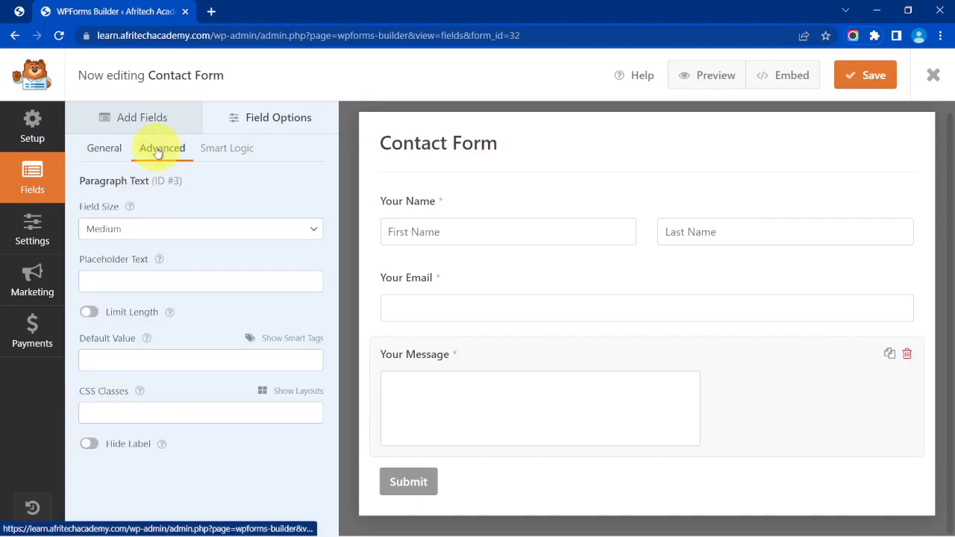
left_click(159, 229)
left_click(159, 273)
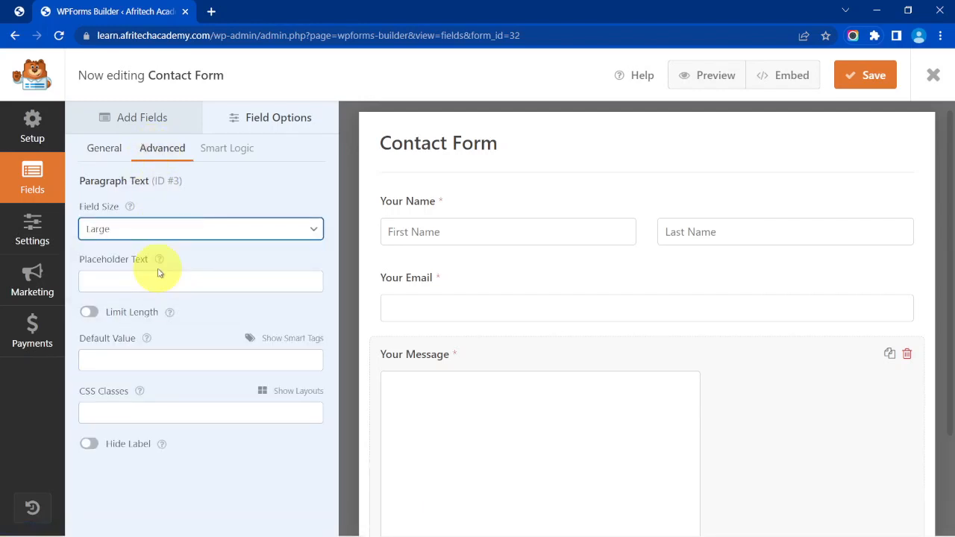
Enter 'Type your message here' as the message field's placeholder text.
scroll(592, 373, "down", 2)
scroll(595, 373, "up", 2)
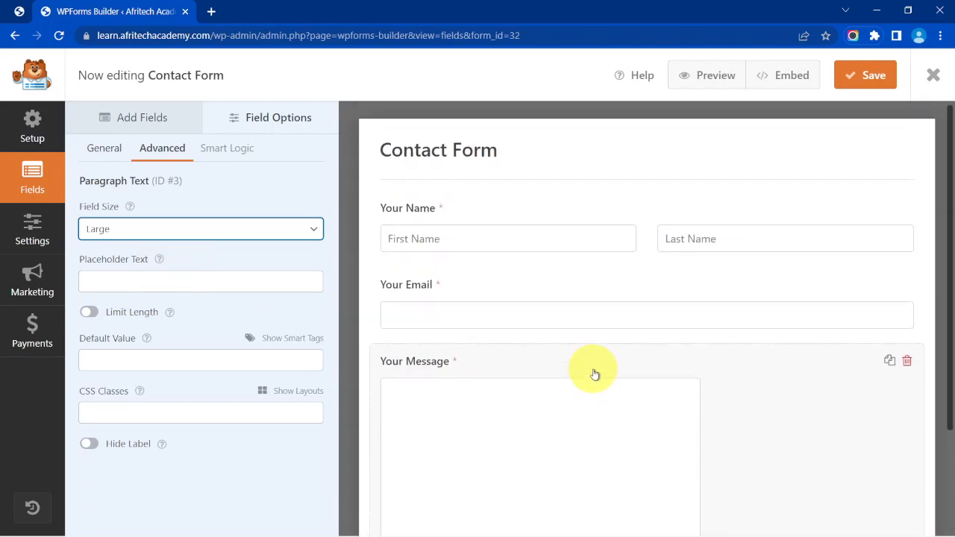
left_click(177, 279)
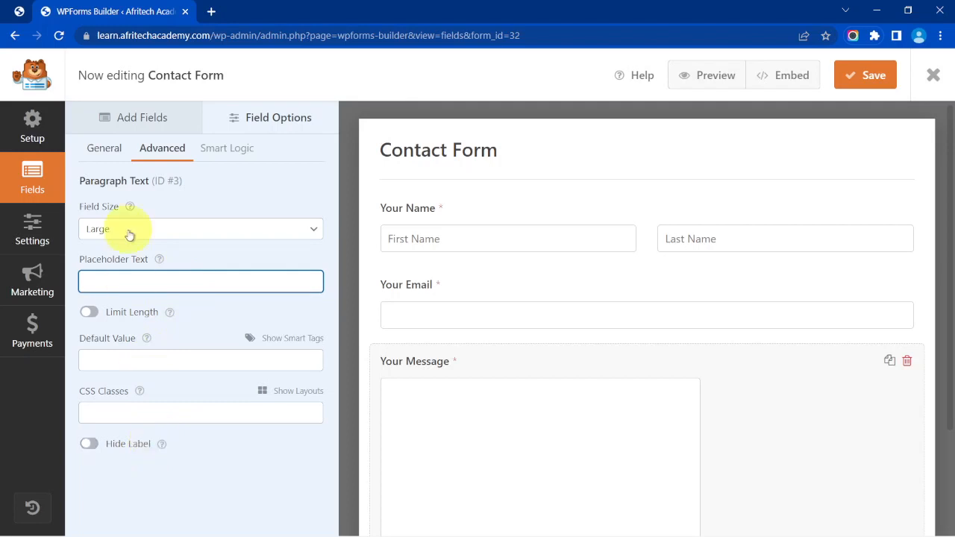
scroll(540, 426, "down", 2)
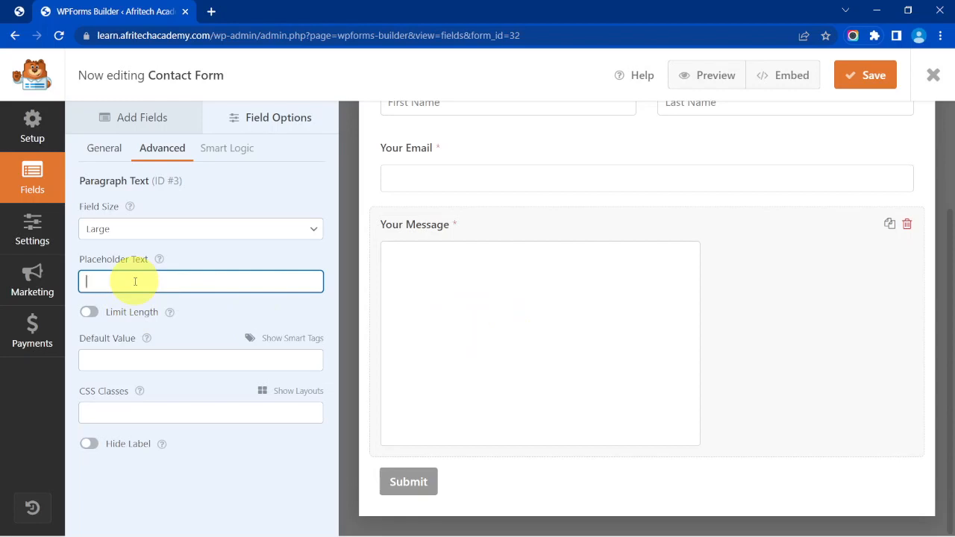
type("ype ")
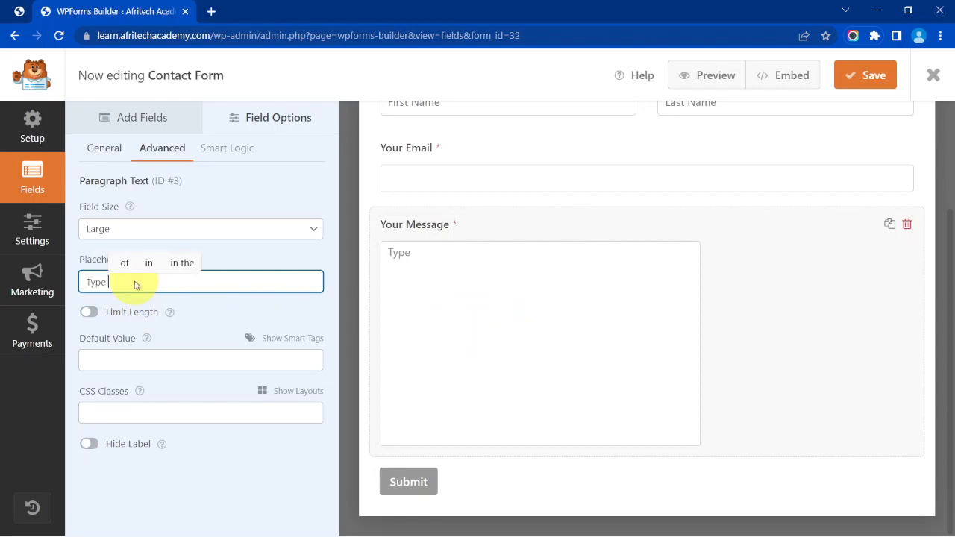
type("your messa")
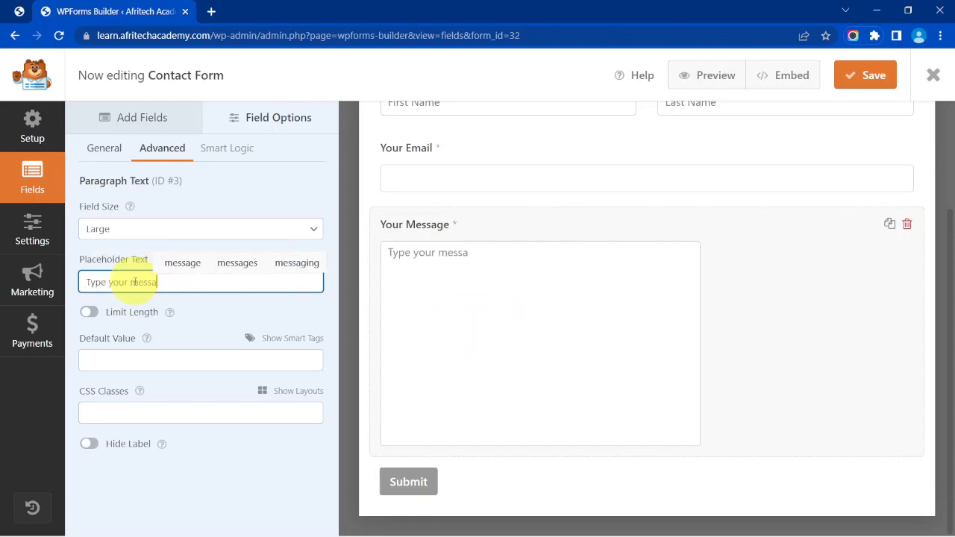
type("ge here")
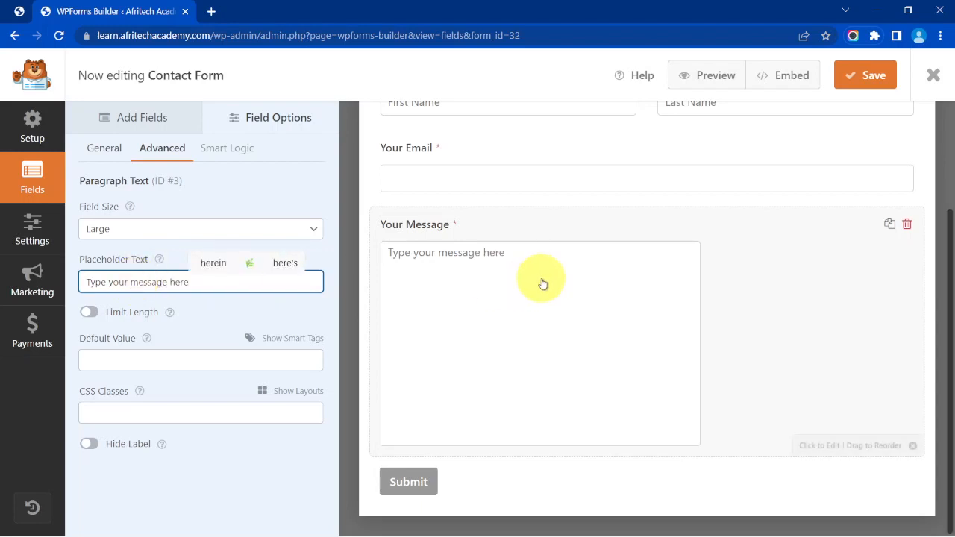
scroll(557, 309, "up", 2)
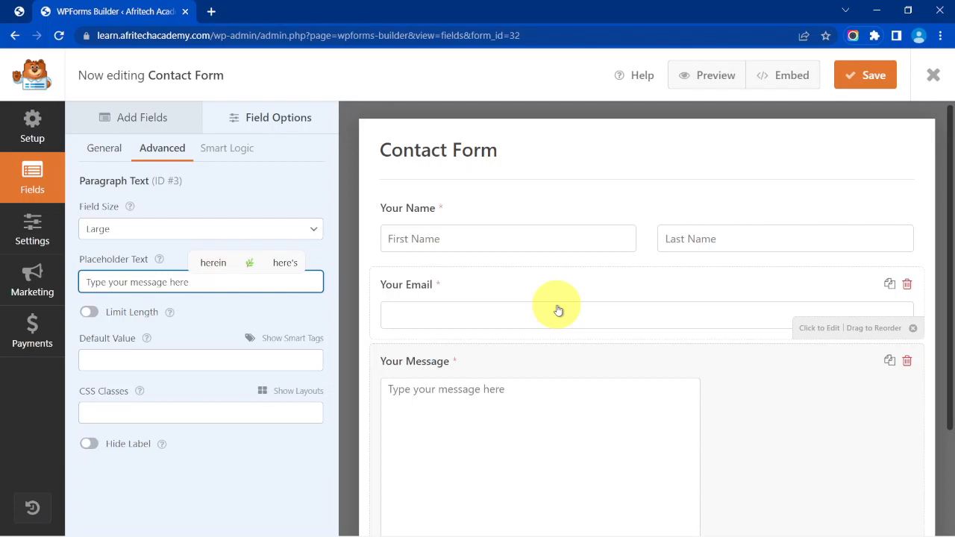
scroll(558, 311, "down", 1)
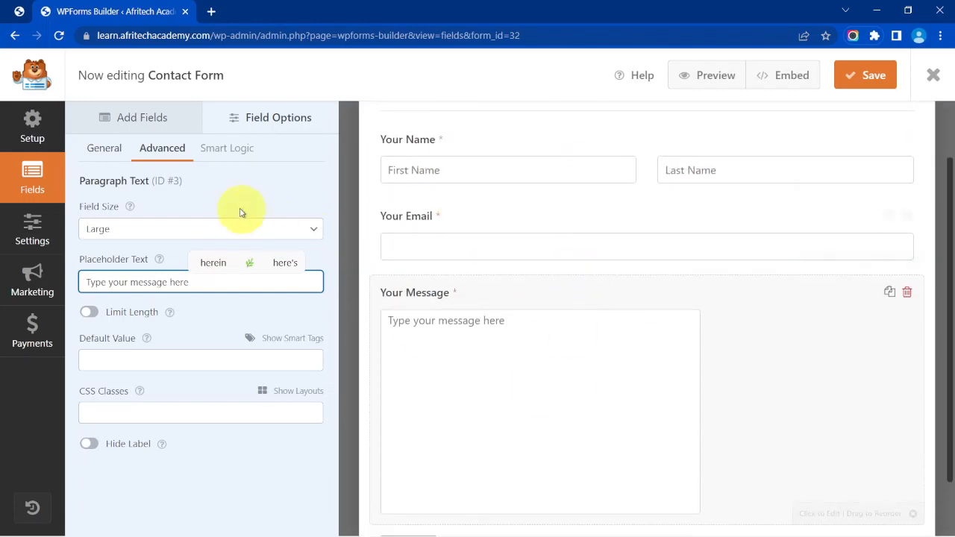
left_click(156, 121)
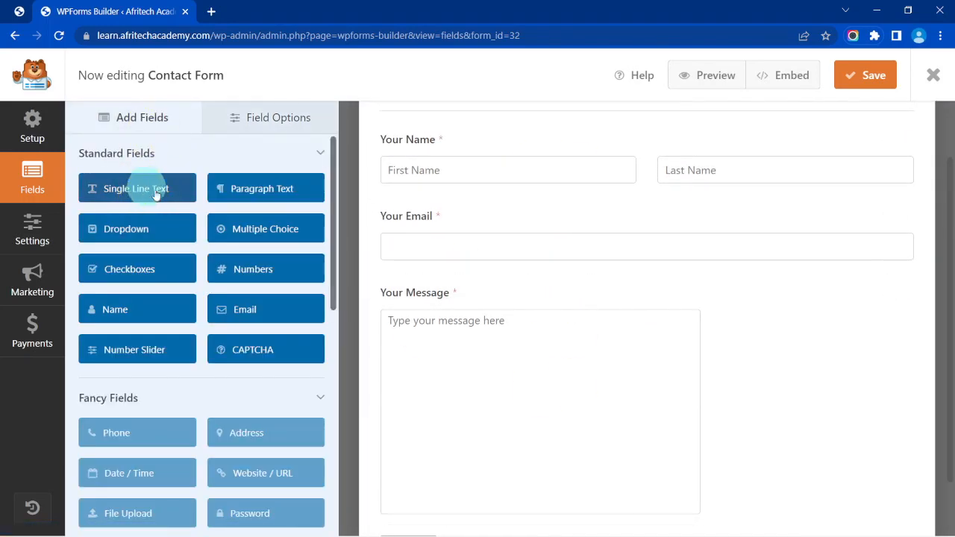
left_click_drag(156, 193, 538, 480)
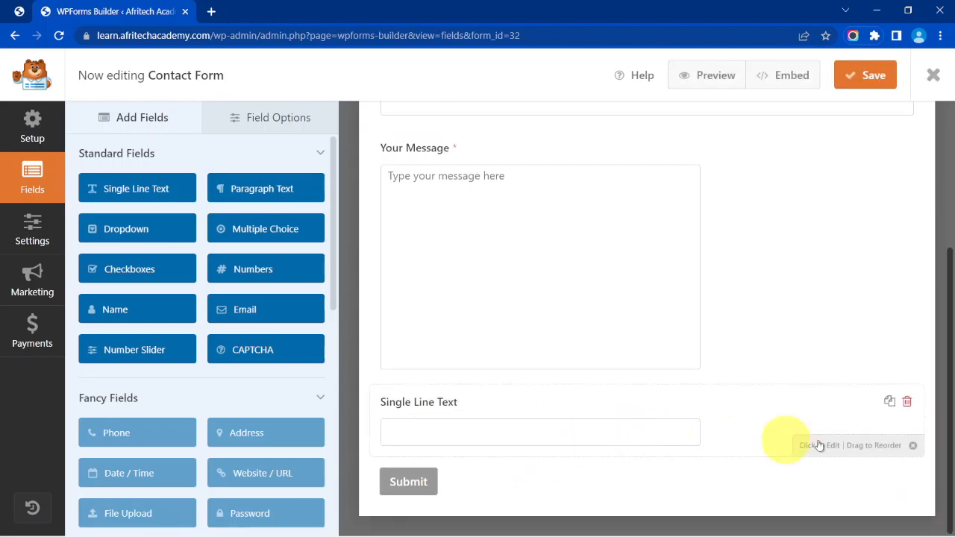
left_click(909, 402)
left_click(446, 341)
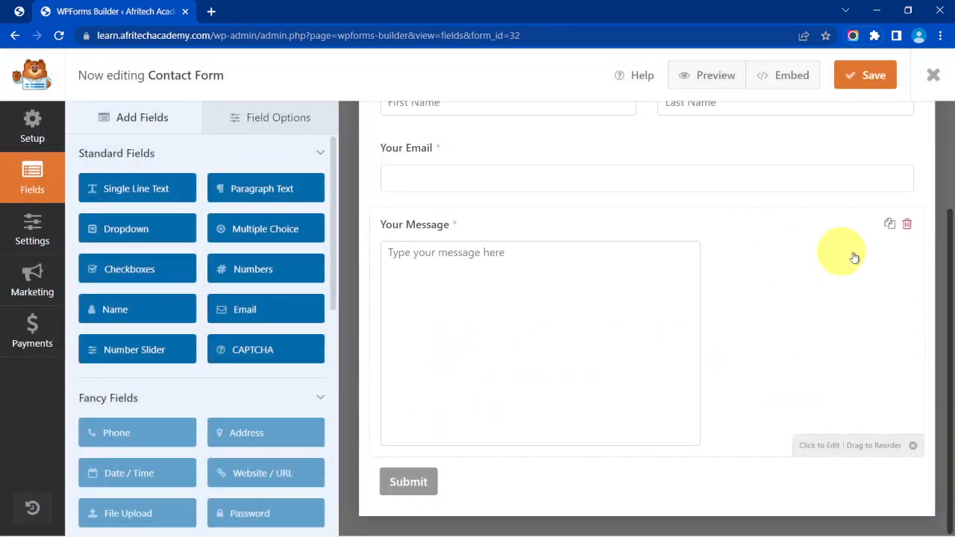
left_click(889, 225)
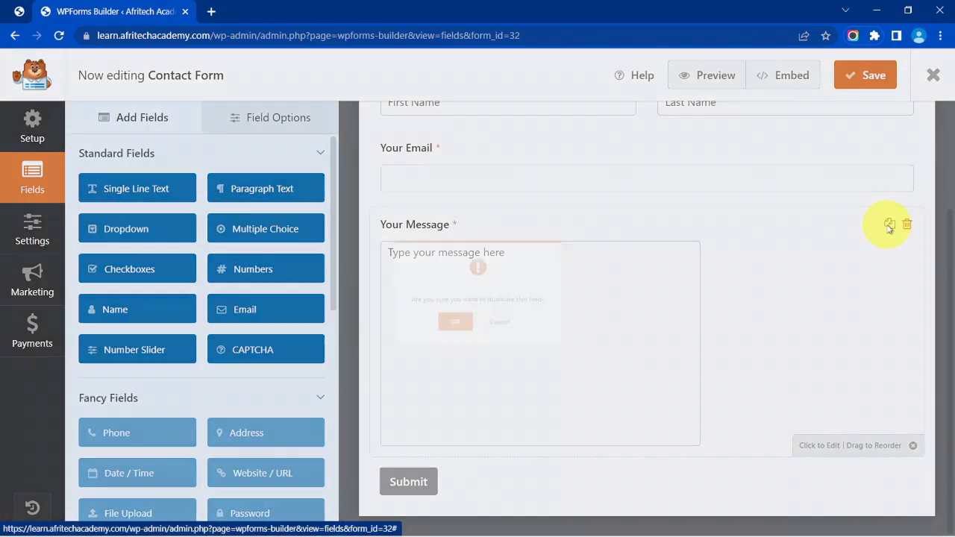
left_click(425, 343)
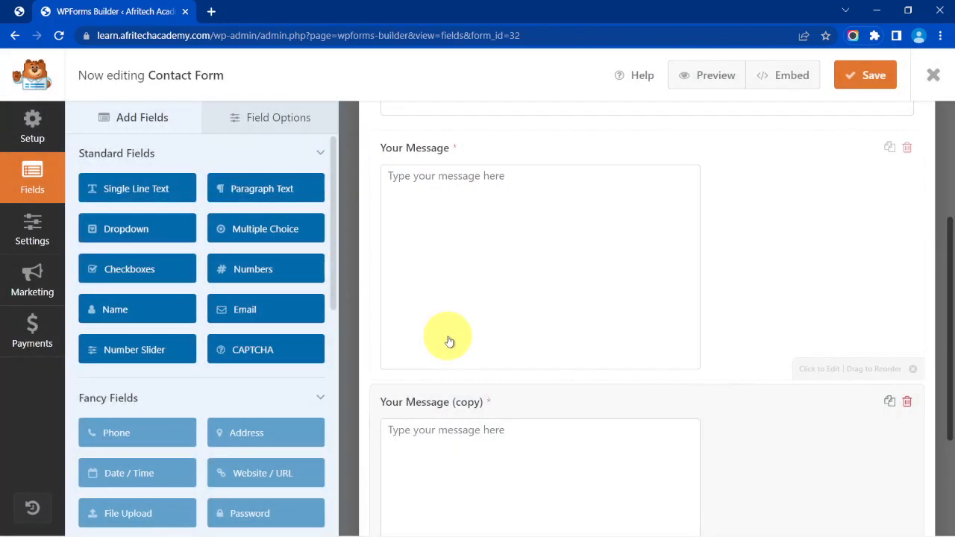
scroll(448, 341, "down", 2)
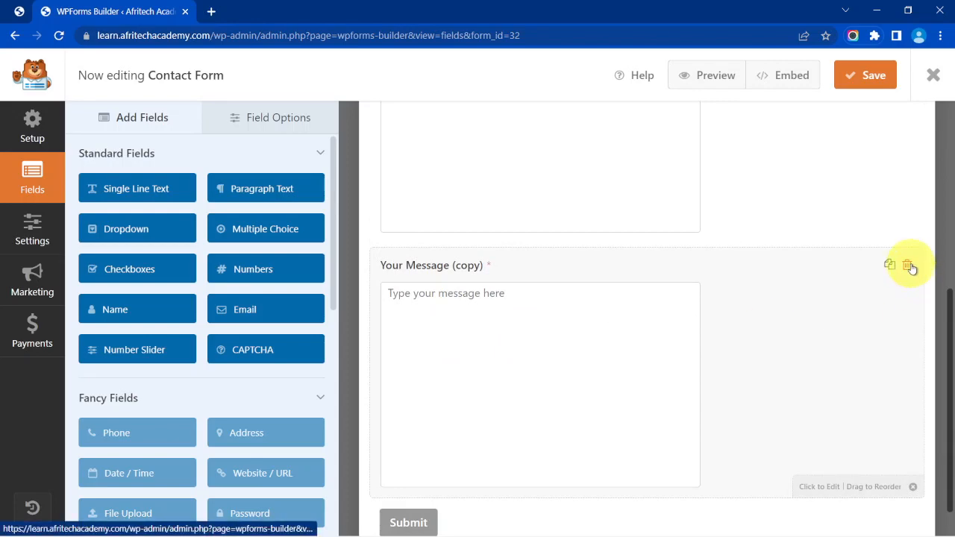
left_click(908, 266)
left_click(440, 340)
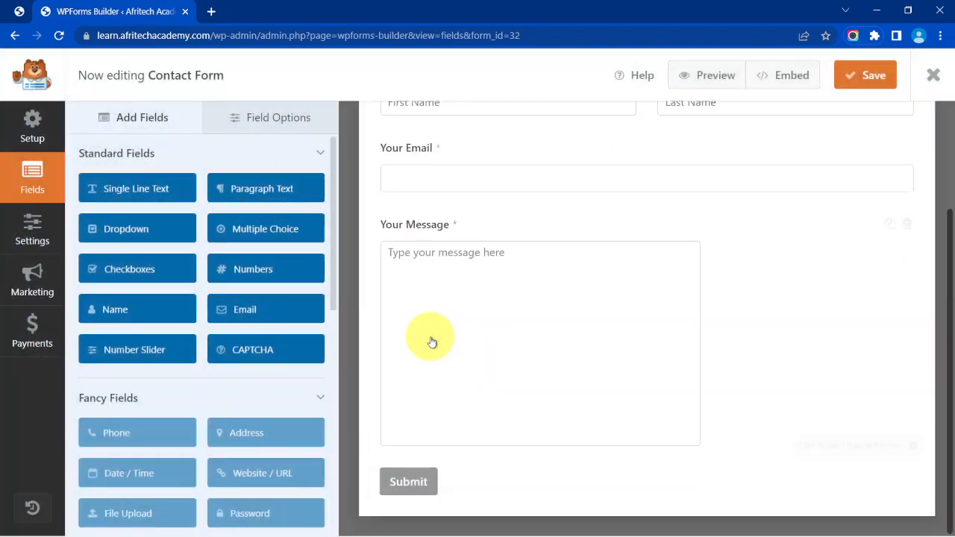
scroll(432, 342, "up", 2)
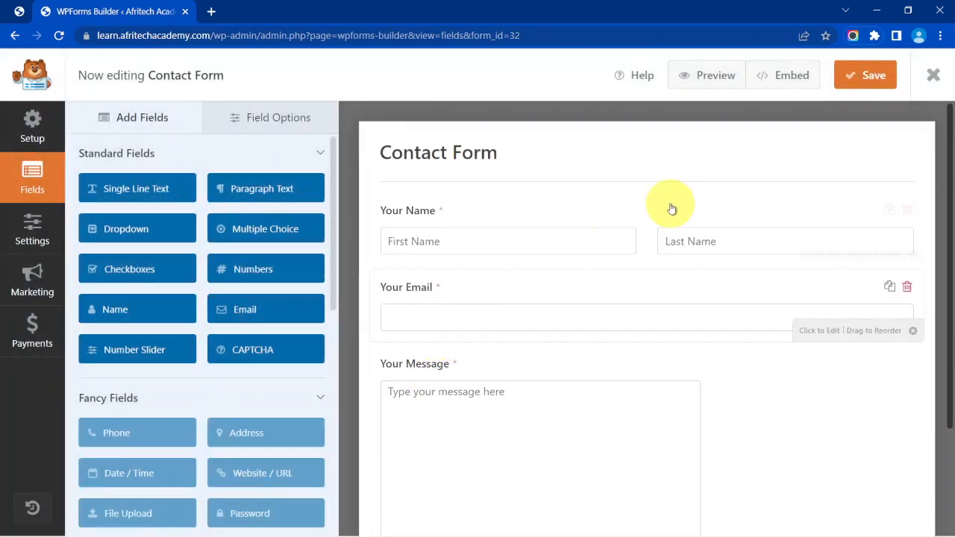
scroll(531, 391, "down", 1)
scroll(532, 392, "down", 1)
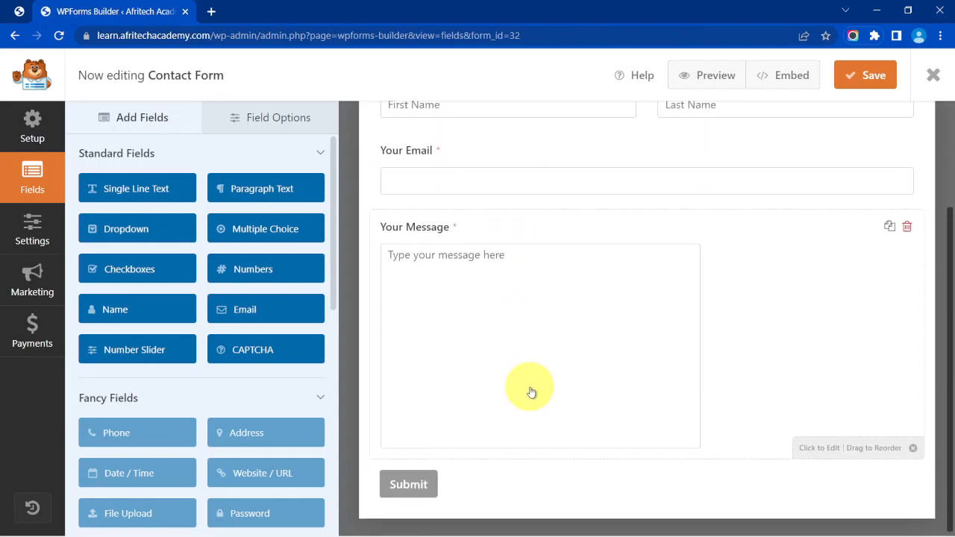
scroll(532, 392, "up", 2)
scroll(532, 392, "down", 2)
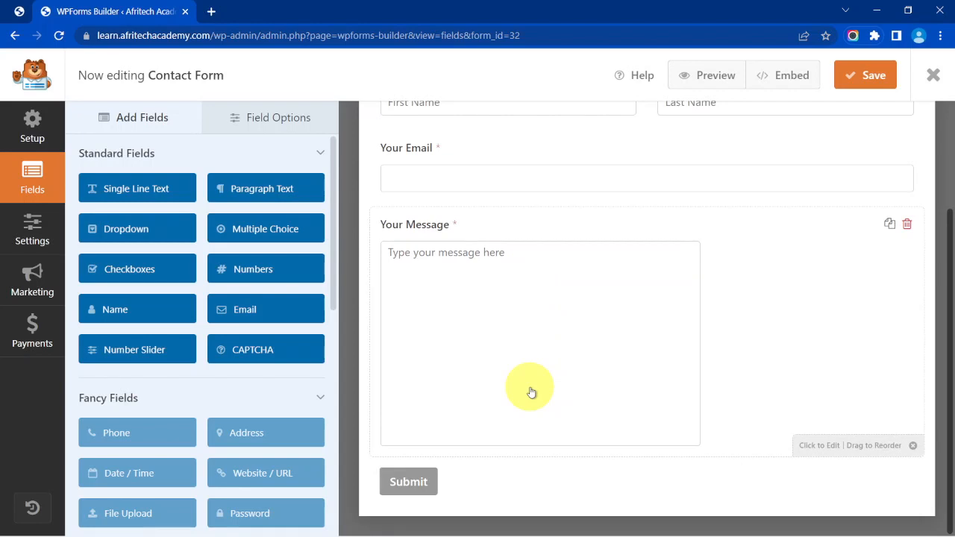
In General settings, change the submit button text from 'Submit' to 'Send Message'.
left_click(20, 235)
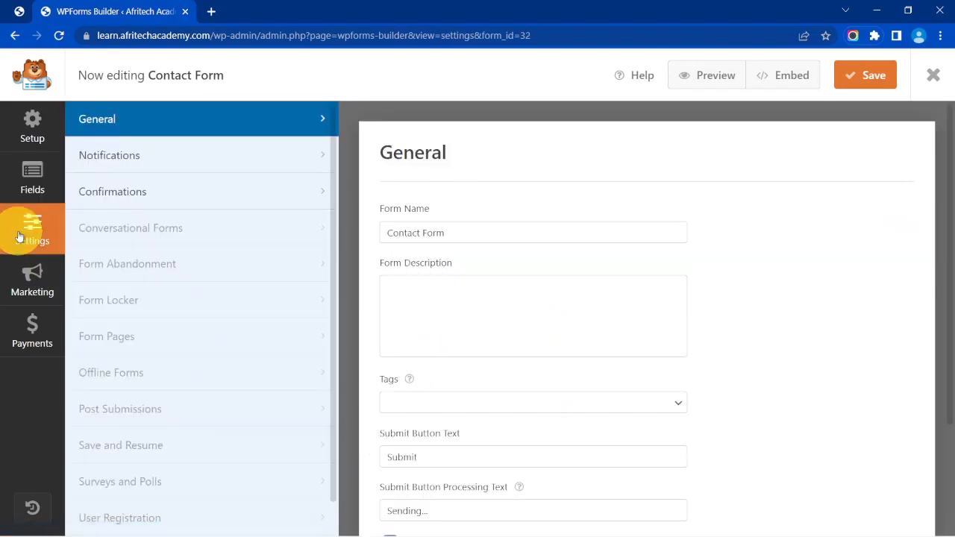
scroll(512, 207, "down", 1)
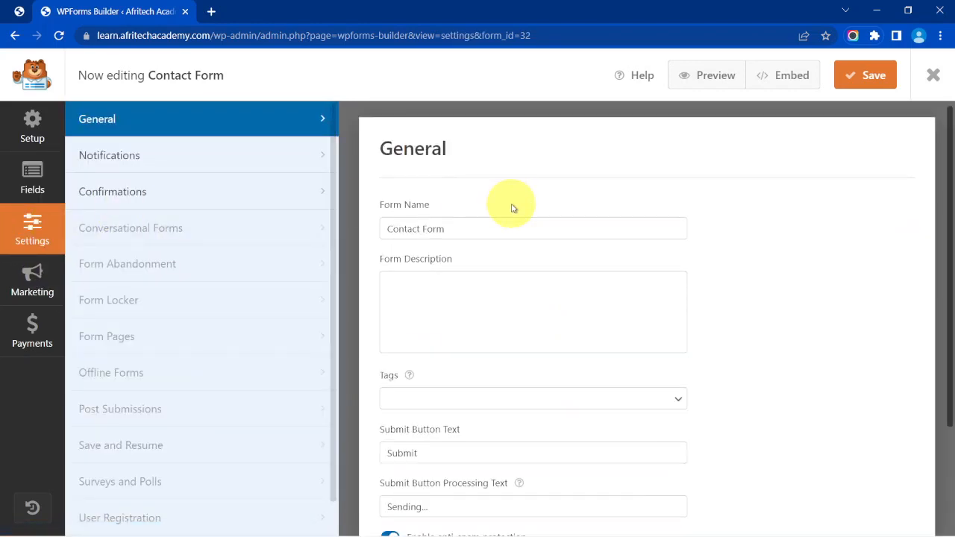
scroll(513, 206, "down", 1)
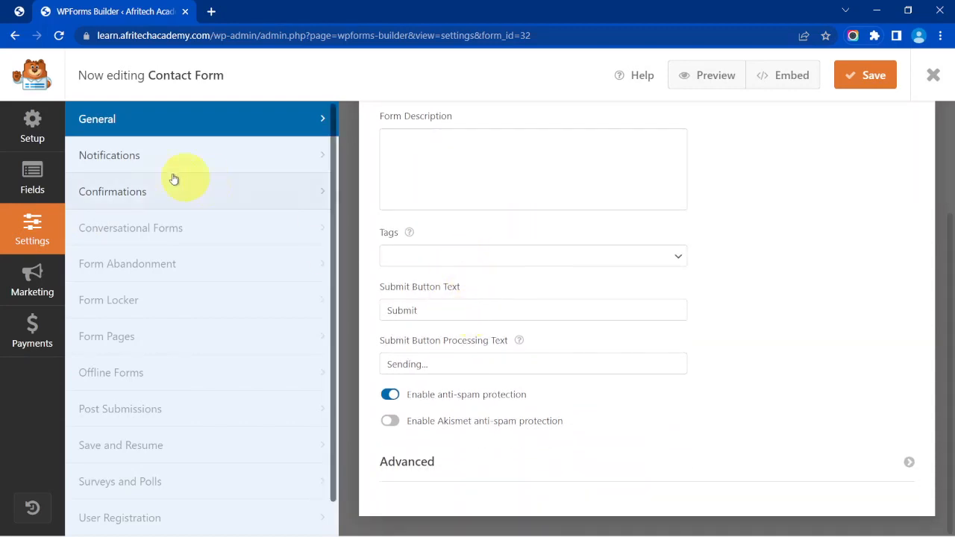
left_click(23, 176)
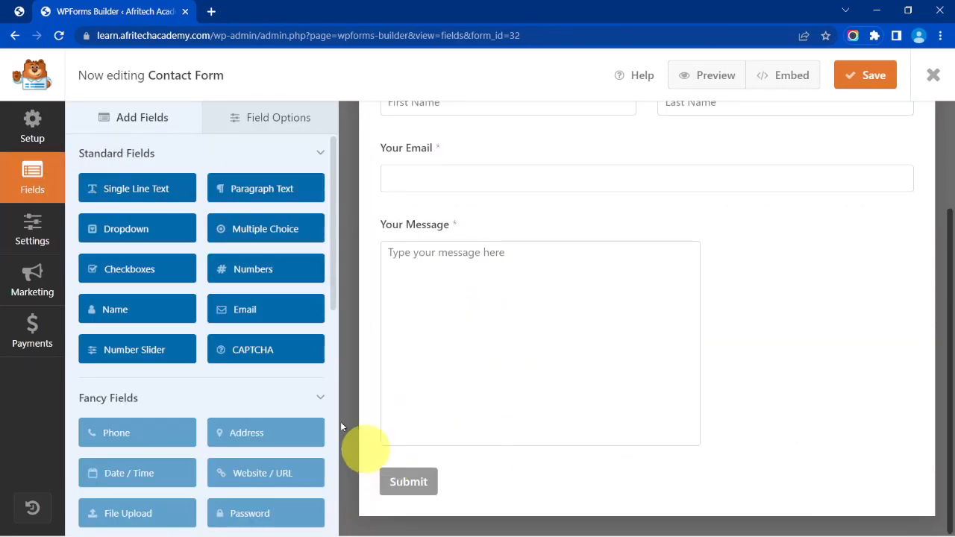
left_click(32, 224)
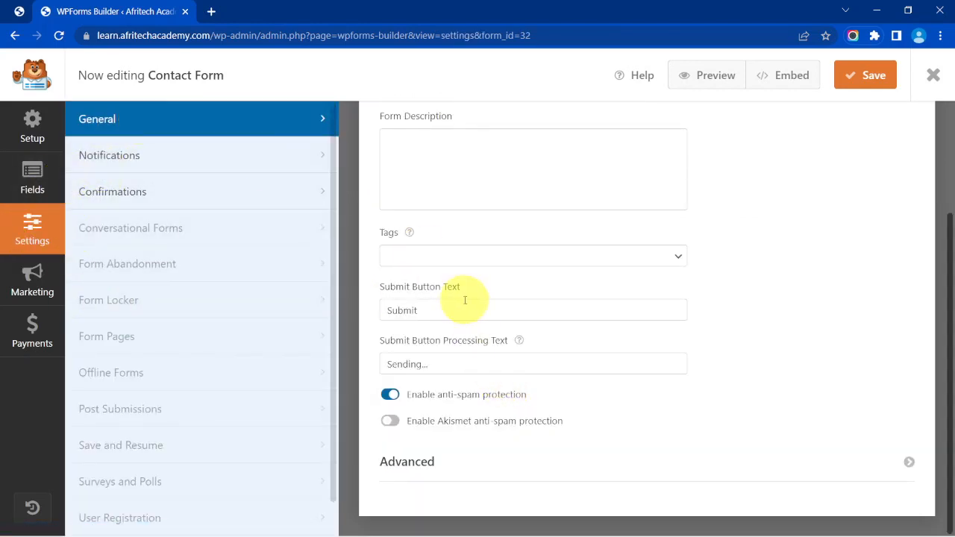
left_click_drag(438, 307, 375, 311)
type("S")
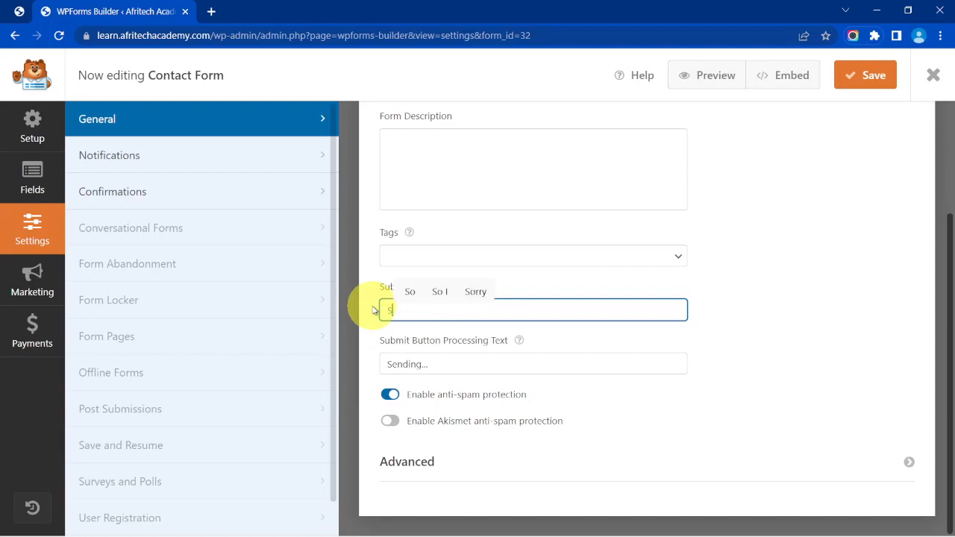
type("end Message")
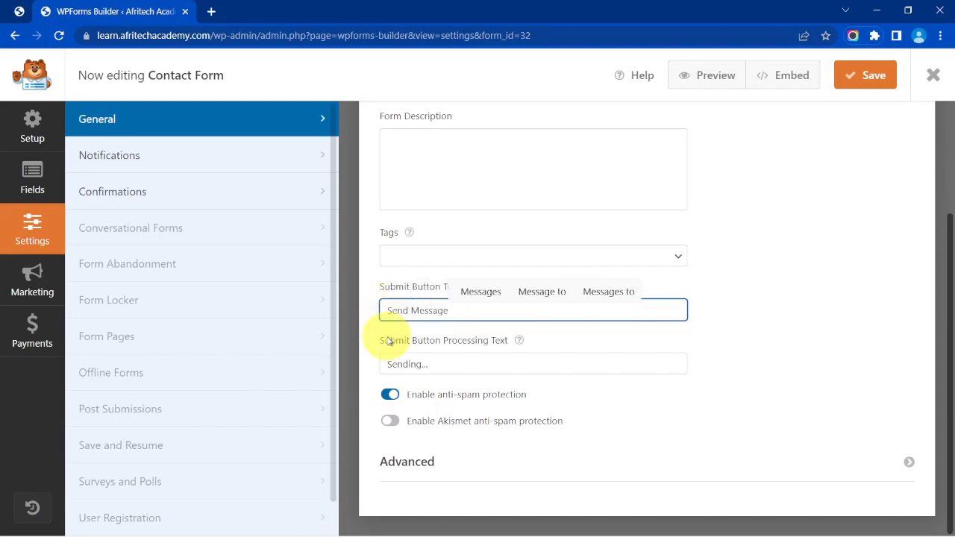
left_click(395, 361)
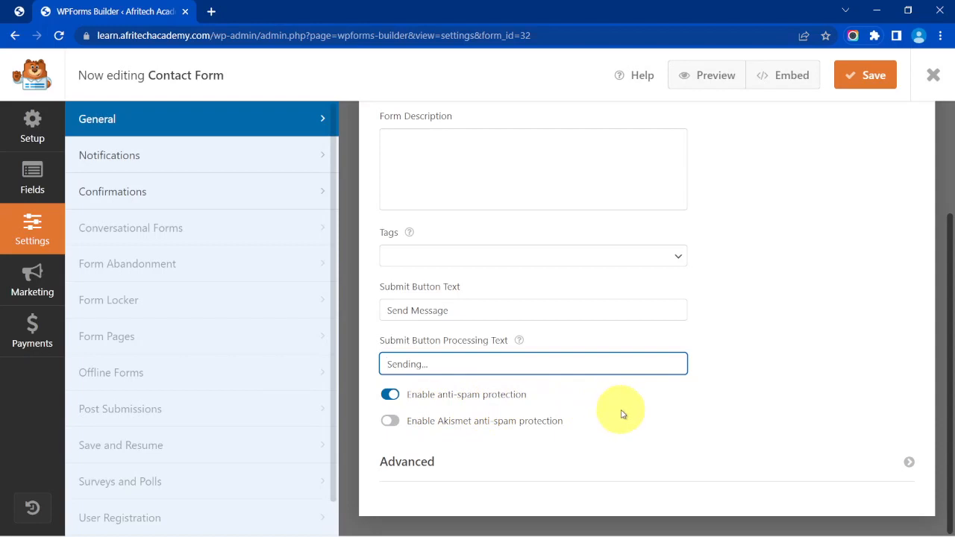
scroll(623, 415, "up", 2)
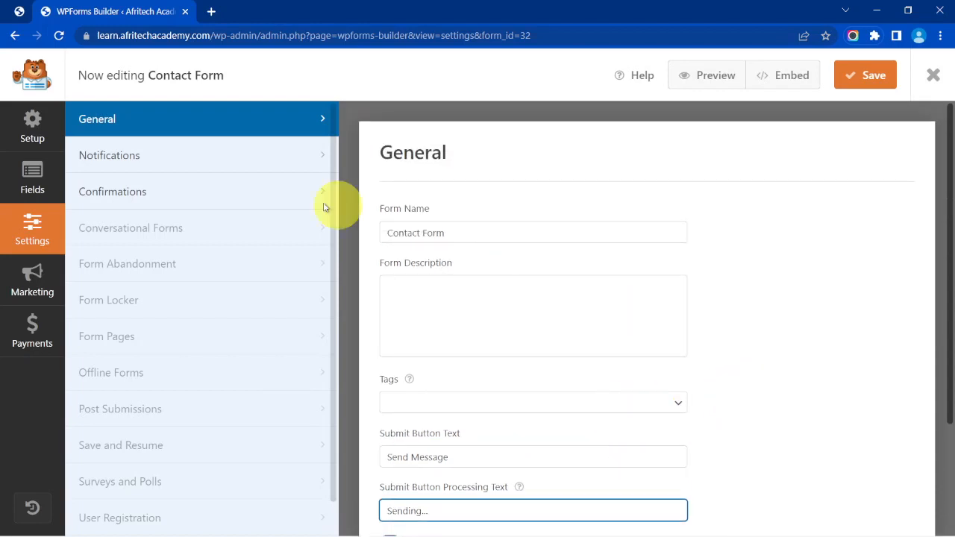
In the notification settings, replace the Send To address {admin_email} with the academy's email address.
left_click(164, 165)
left_click(164, 165)
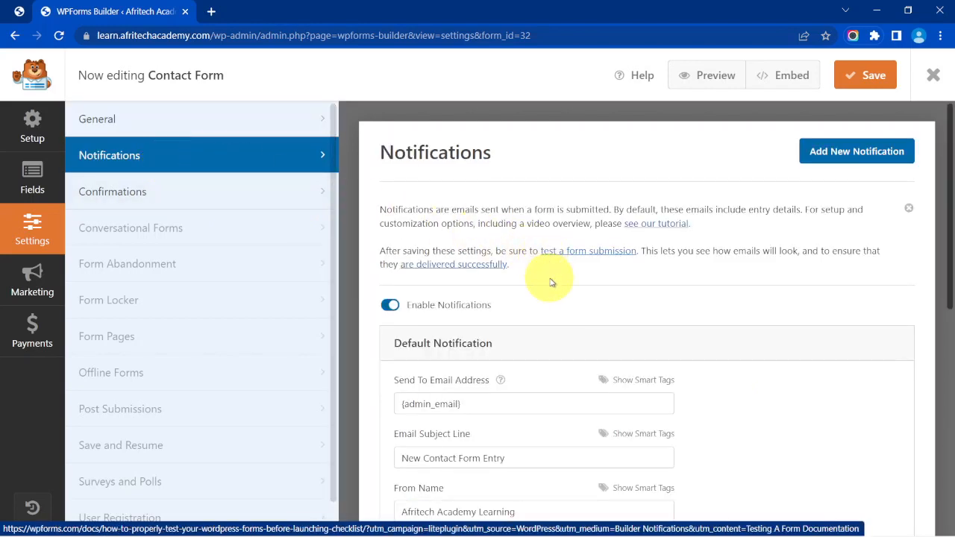
scroll(551, 283, "down", 2)
scroll(551, 282, "up", 2)
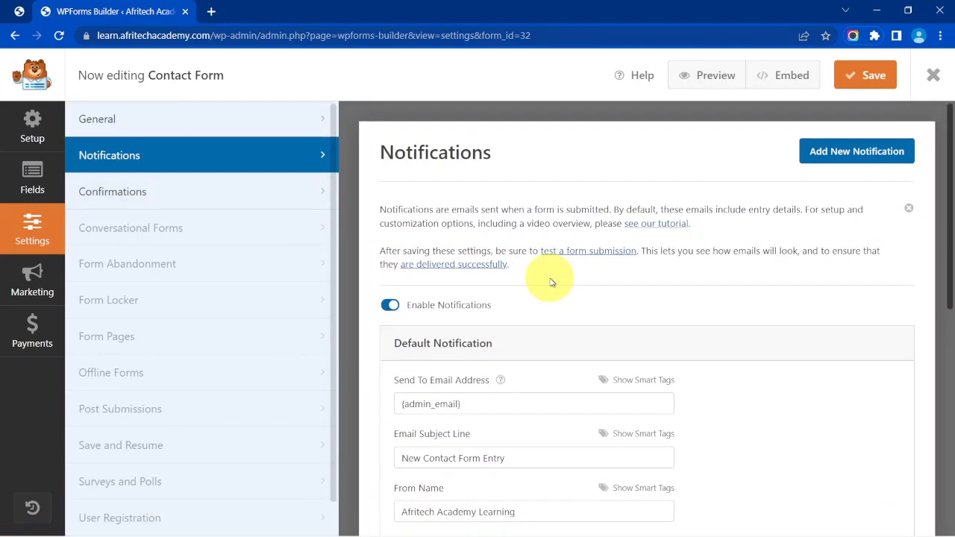
scroll(551, 282, "down", 1)
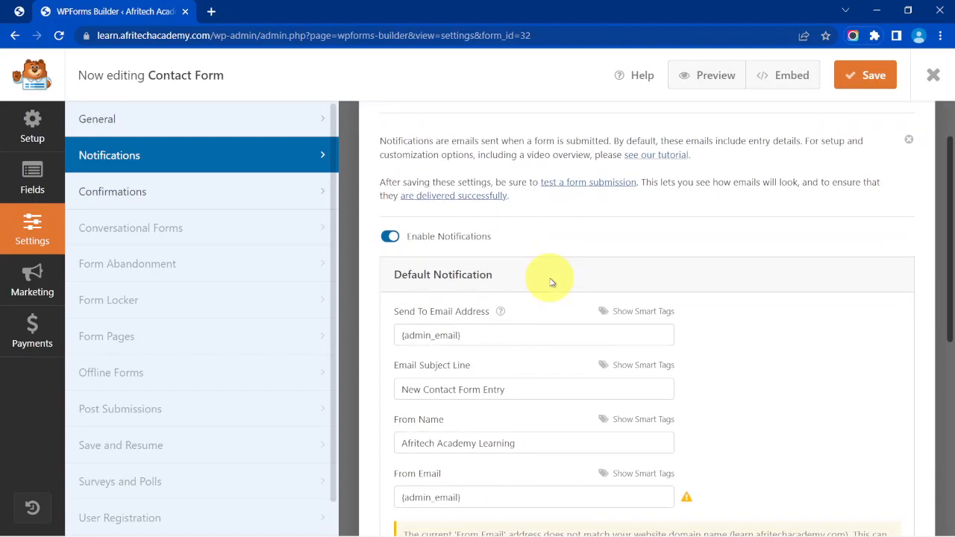
scroll(551, 282, "down", 1)
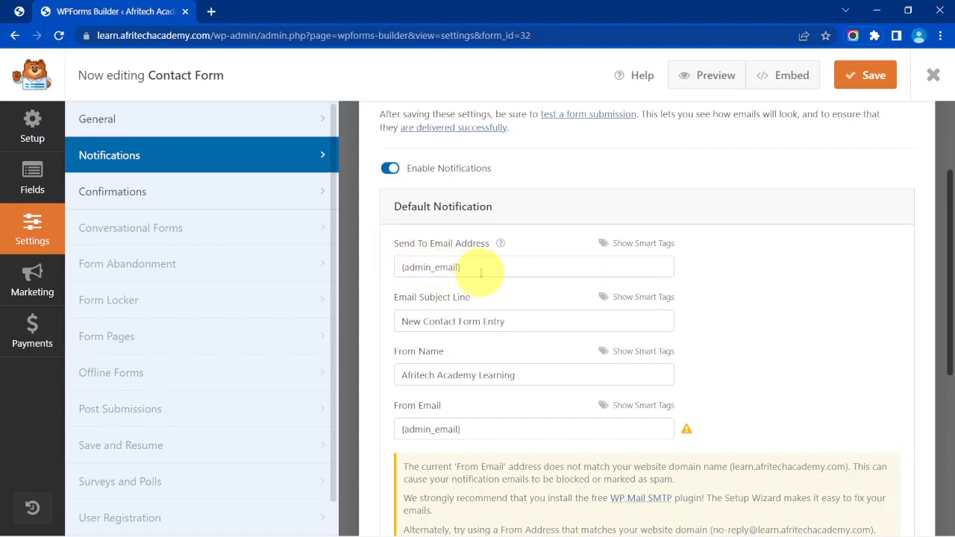
left_click_drag(473, 269, 356, 271)
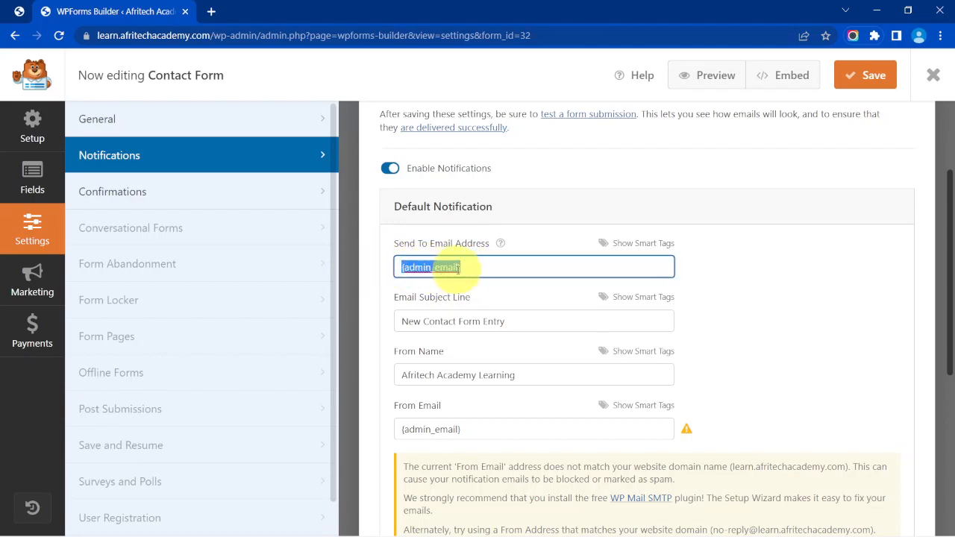
key("BackSpace")
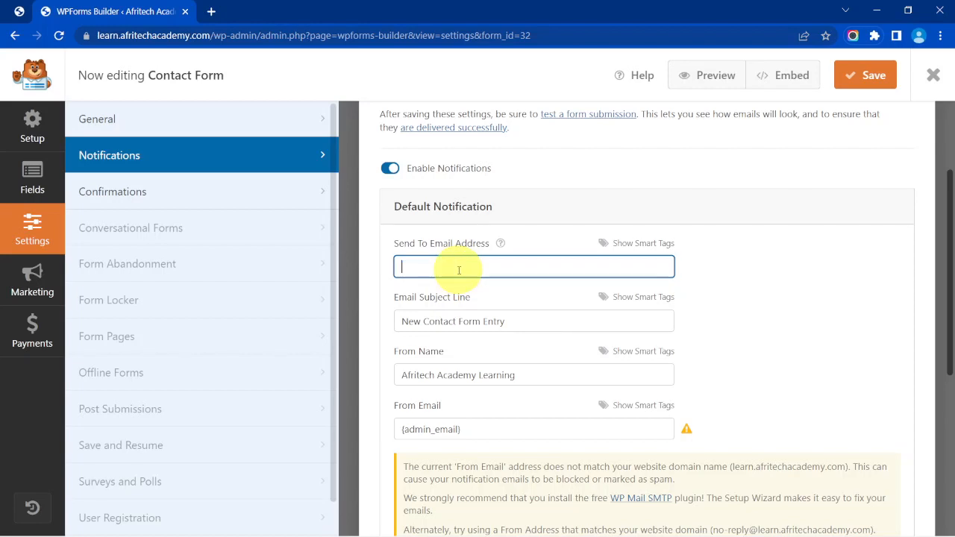
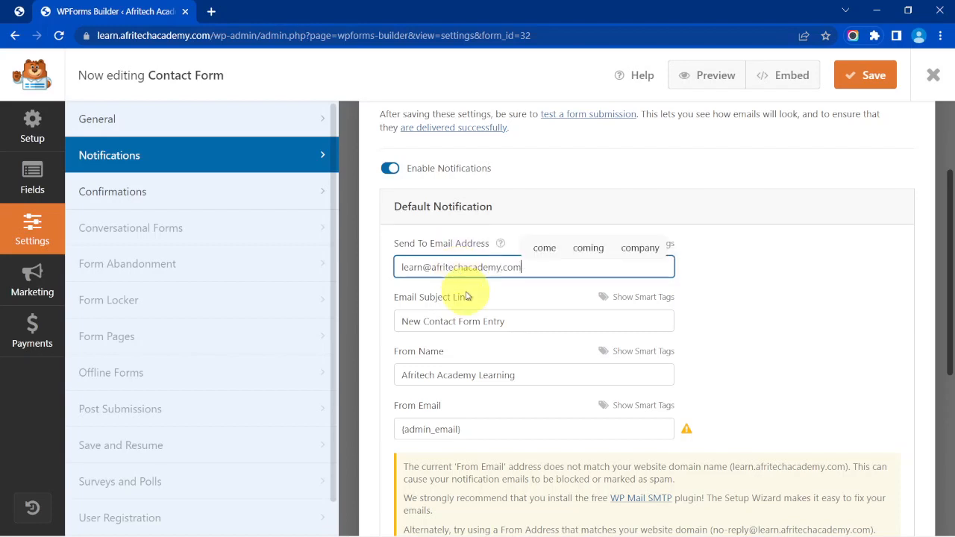
scroll(471, 297, "down", 1)
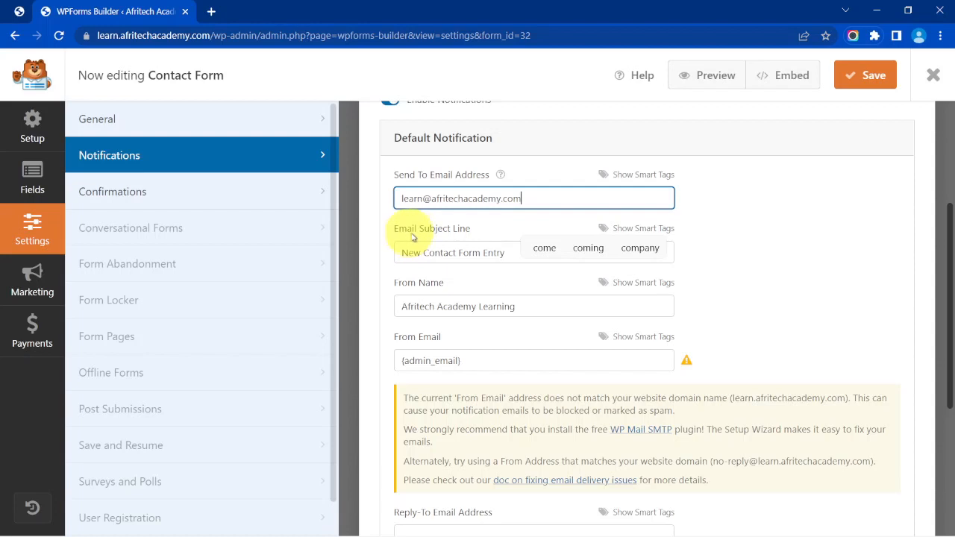
Set the notification's From Name to the visitor's Your Name smart tag.
left_click(488, 233)
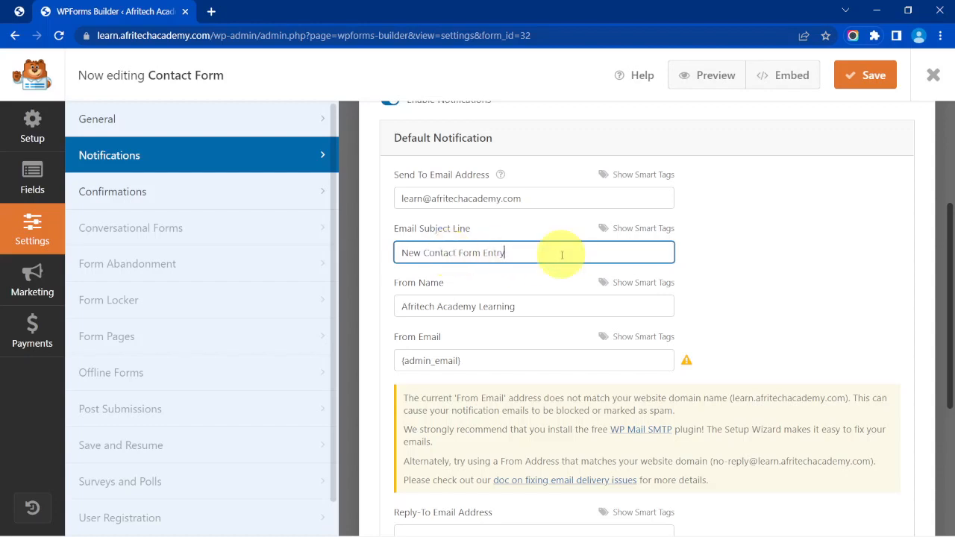
triple_click(512, 306)
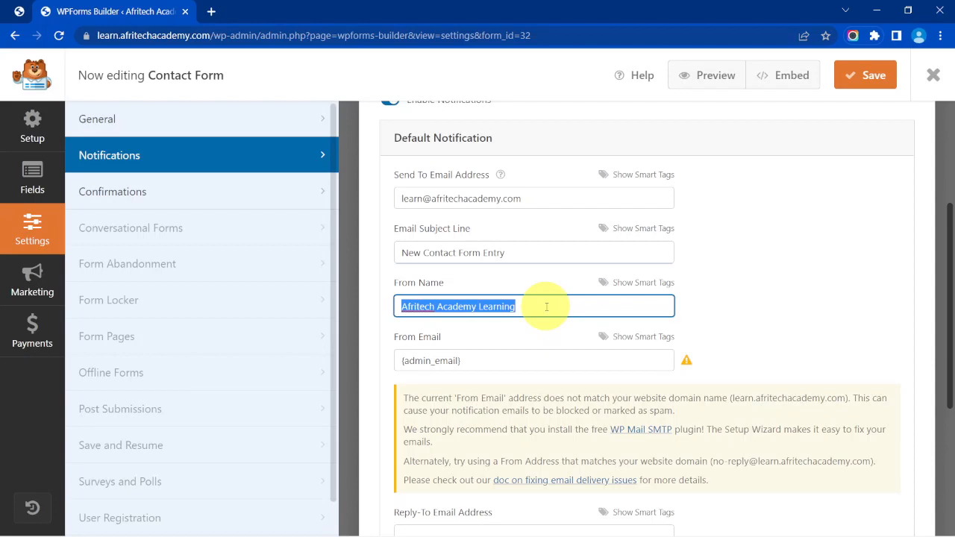
key("BackSpace")
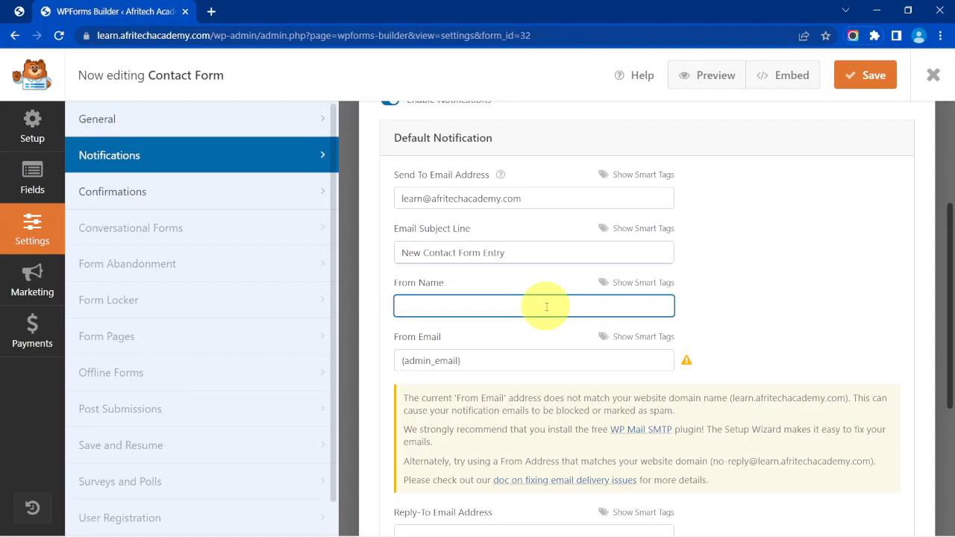
left_click(638, 287)
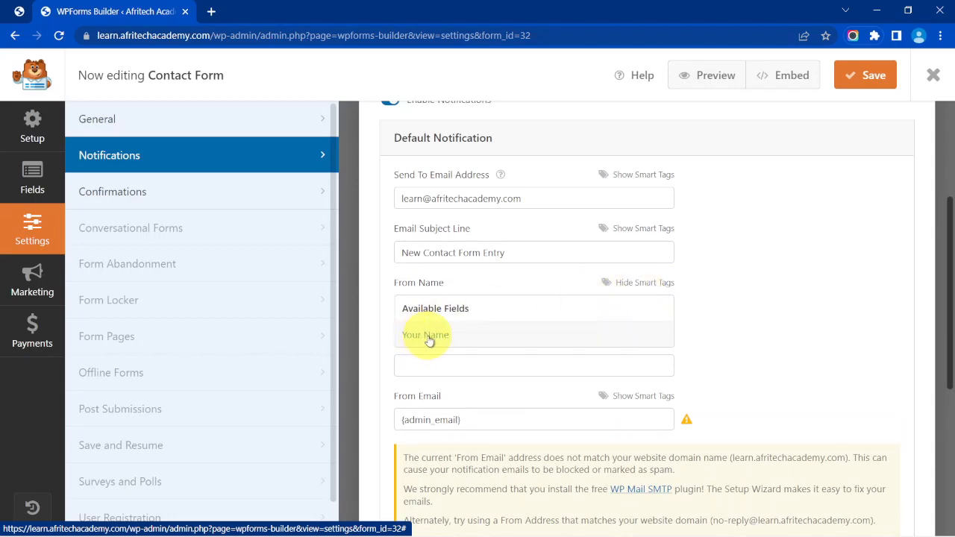
left_click(426, 335)
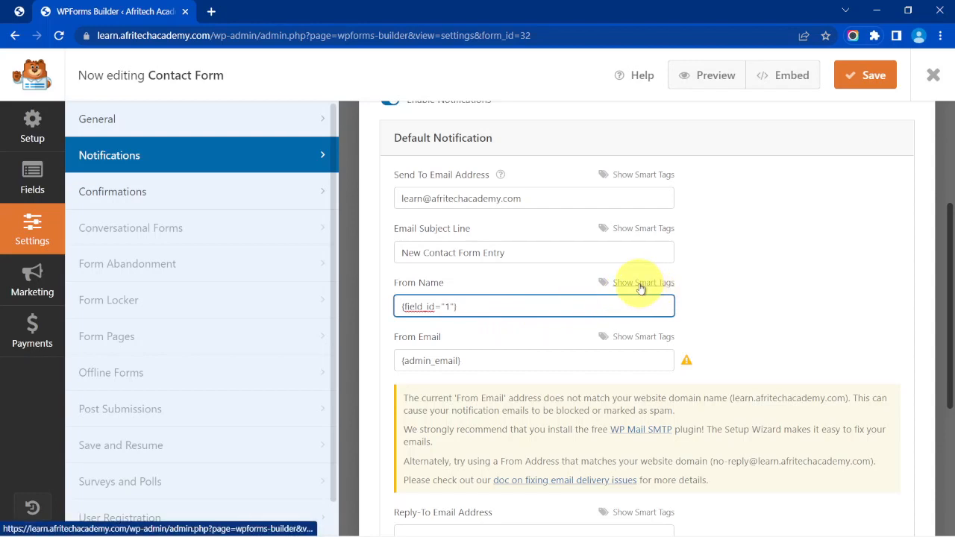
Set the notification's From Email to the visitor's Your Email smart tag.
scroll(555, 309, "down", 1)
triple_click(489, 292)
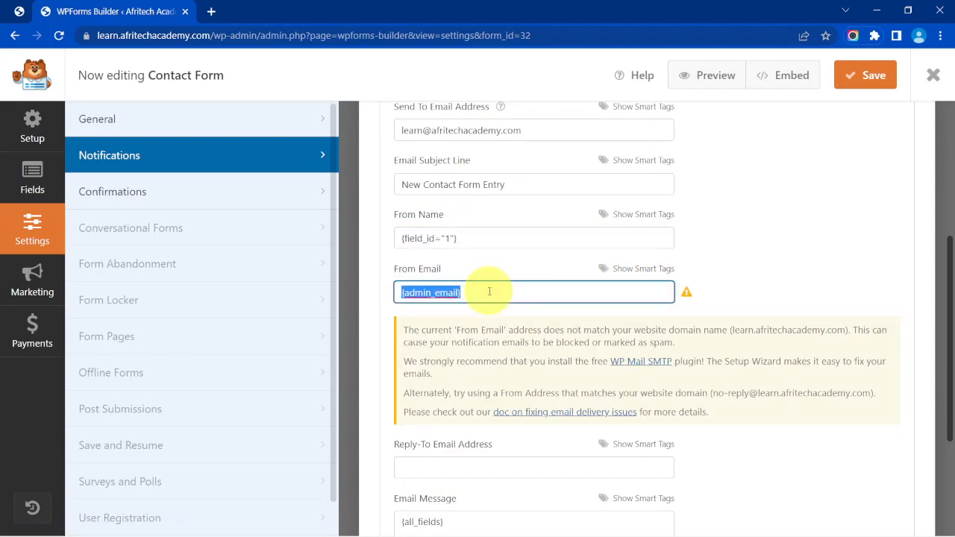
key("BackSpace")
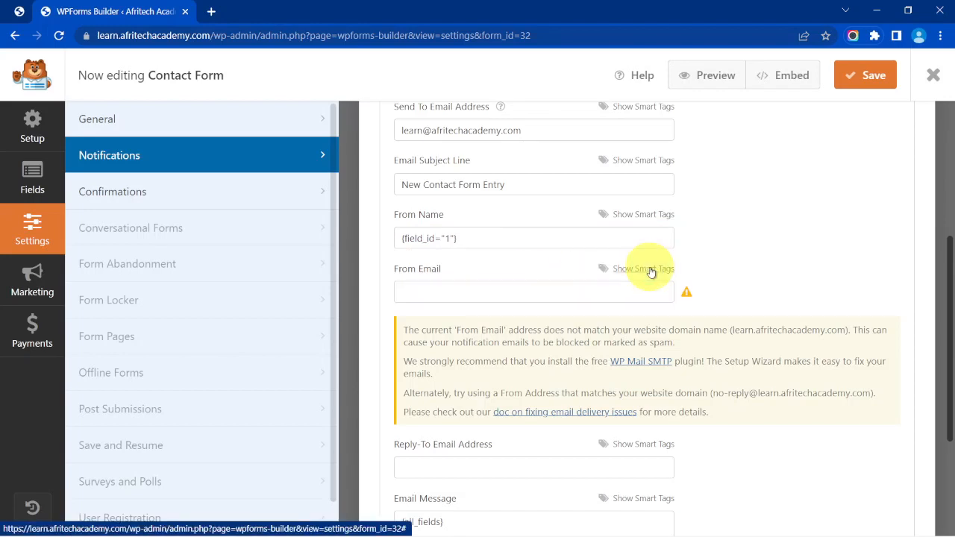
left_click(651, 272)
left_click(417, 322)
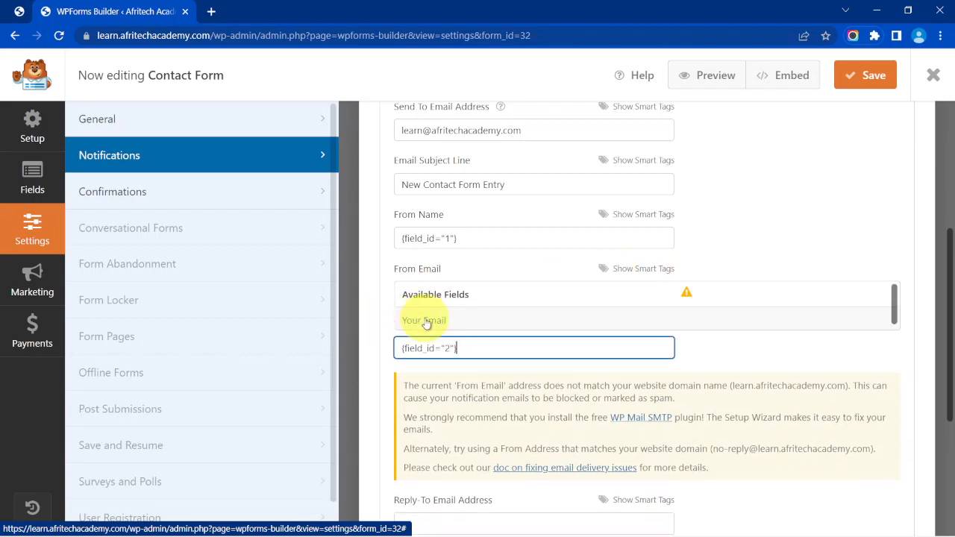
Set Reply-To to the visitor's Your Email smart tag and save the form.
scroll(539, 333, "down", 3)
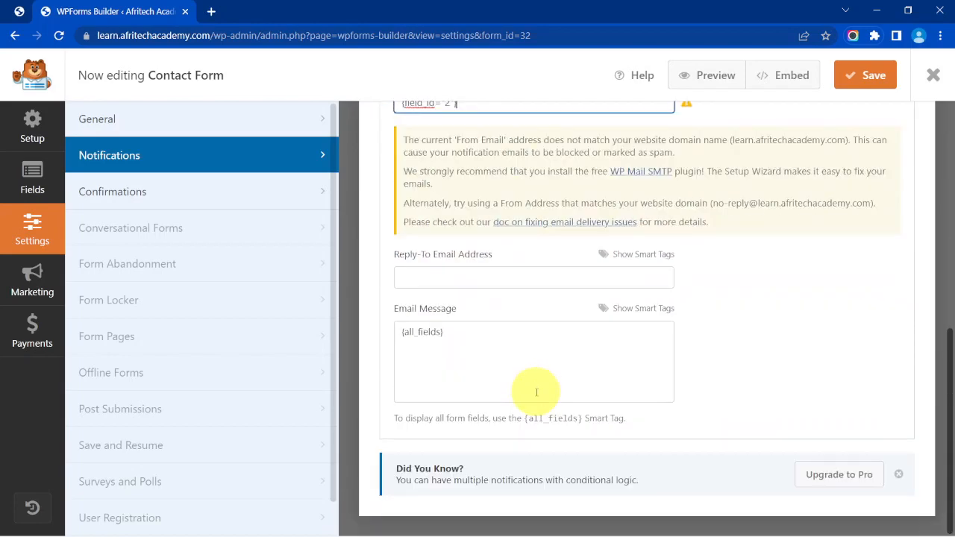
scroll(526, 373, "up", 2)
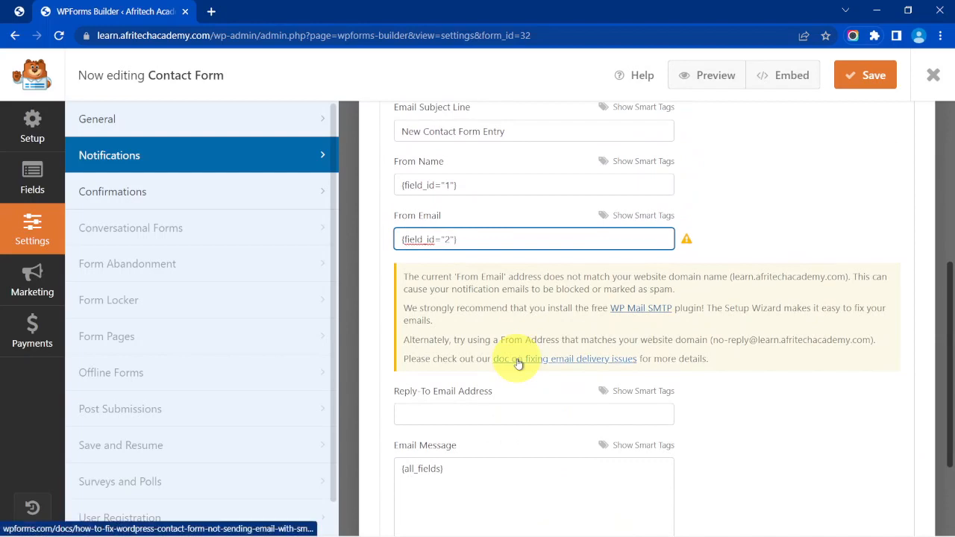
scroll(550, 352, "down", 1)
left_click(623, 322)
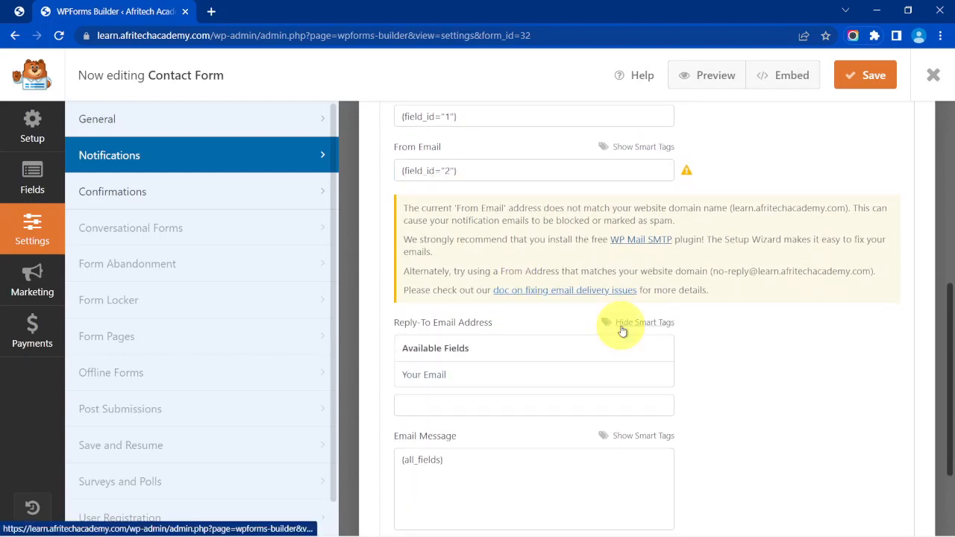
left_click(476, 373)
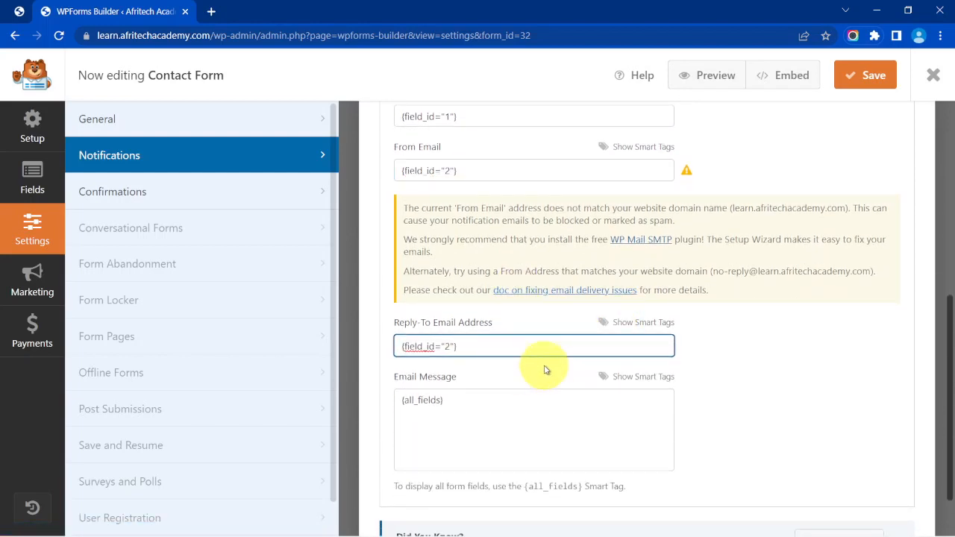
scroll(545, 371, "down", 1)
scroll(545, 371, "down", 1)
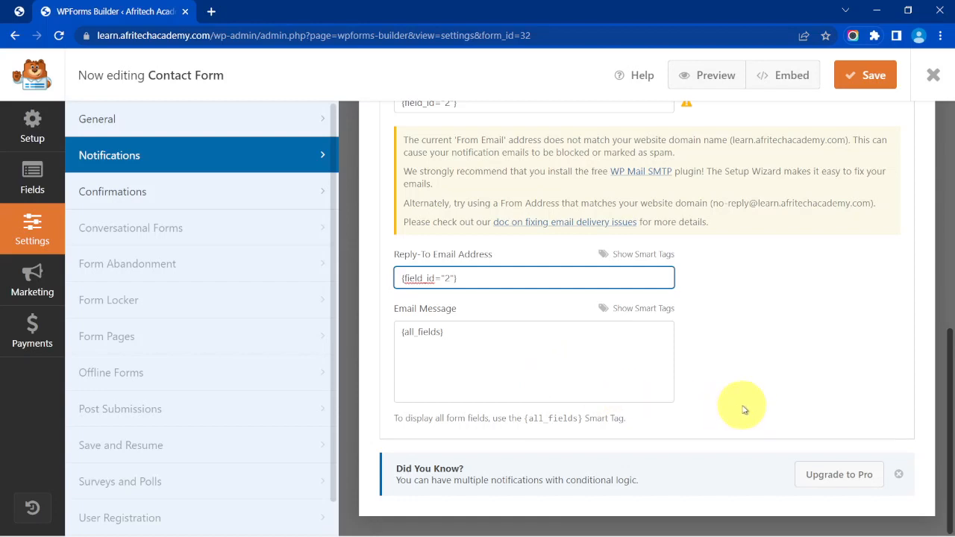
scroll(739, 410, "up", 5)
left_click(858, 76)
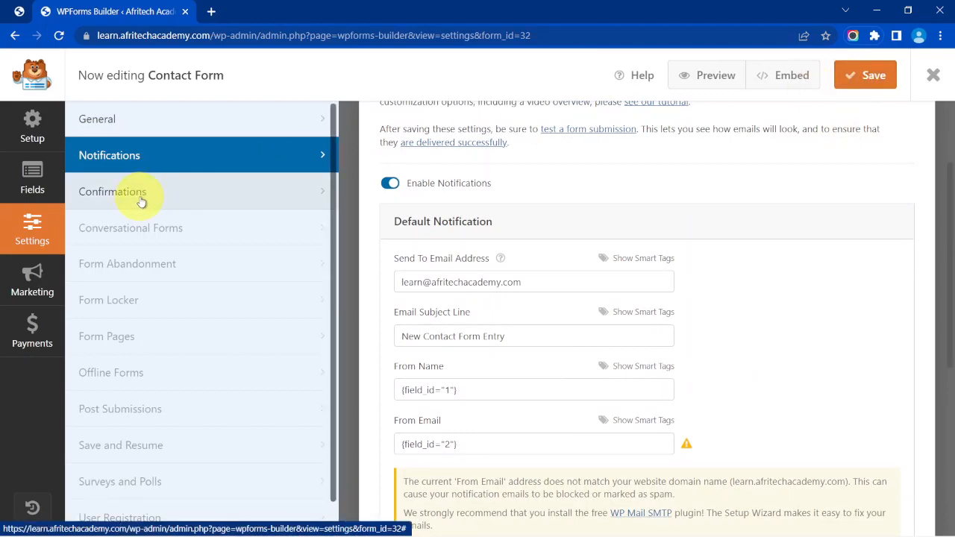
In Confirmations, try the Show Page and Go to URL types, keep Message, and save.
left_click(144, 199)
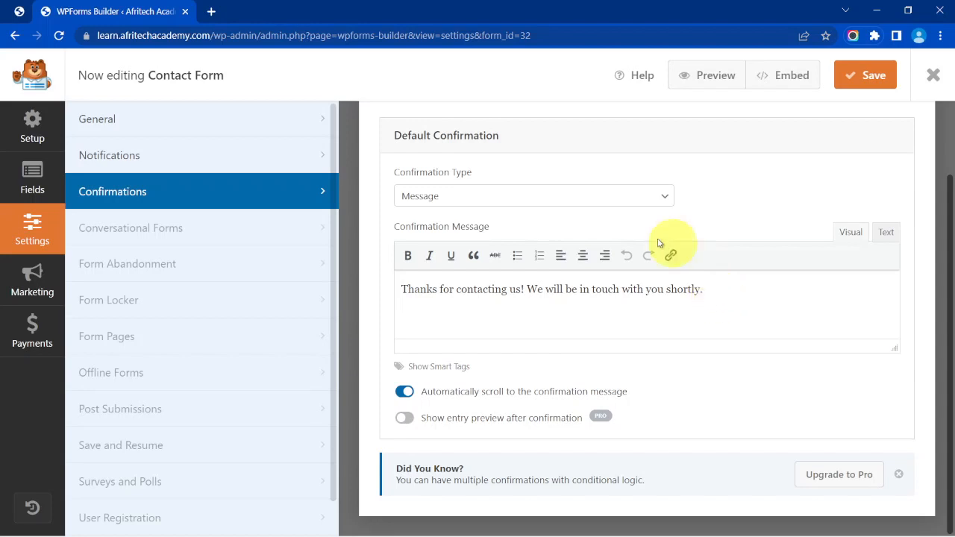
left_click(638, 196)
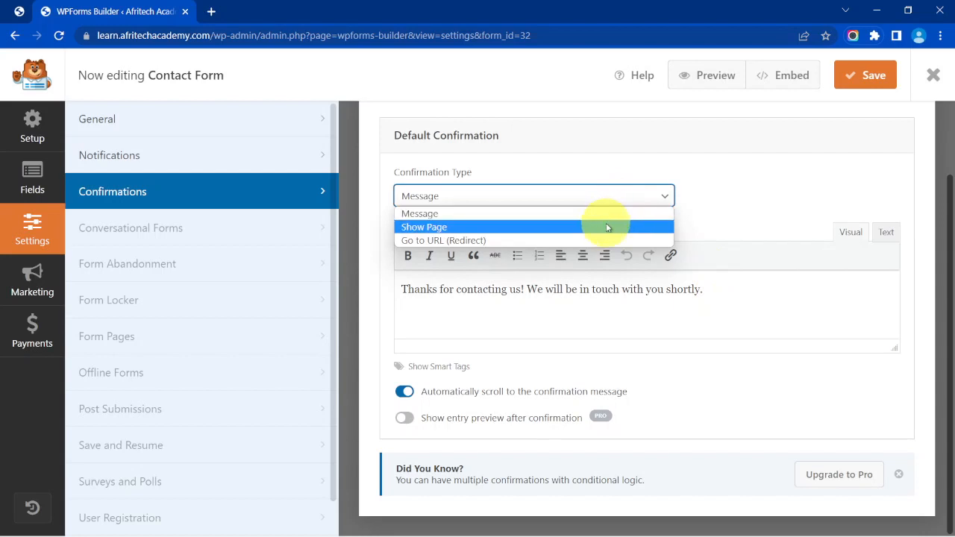
left_click(608, 227)
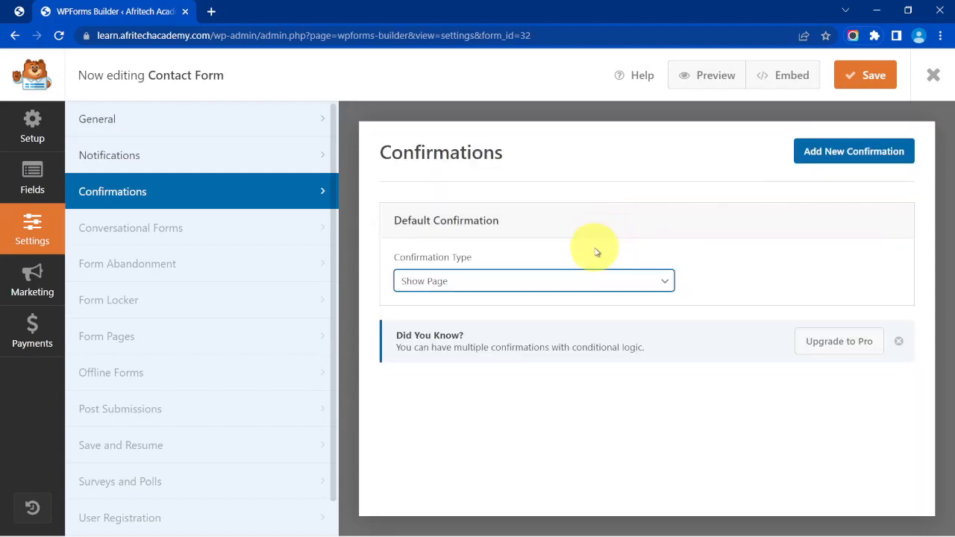
left_click(581, 281)
left_click(533, 322)
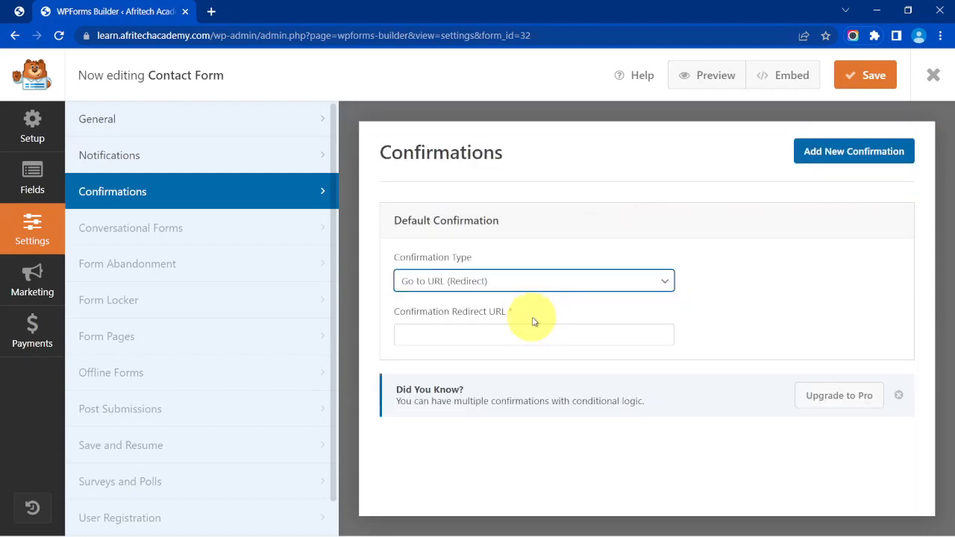
left_click(553, 288)
left_click(550, 298)
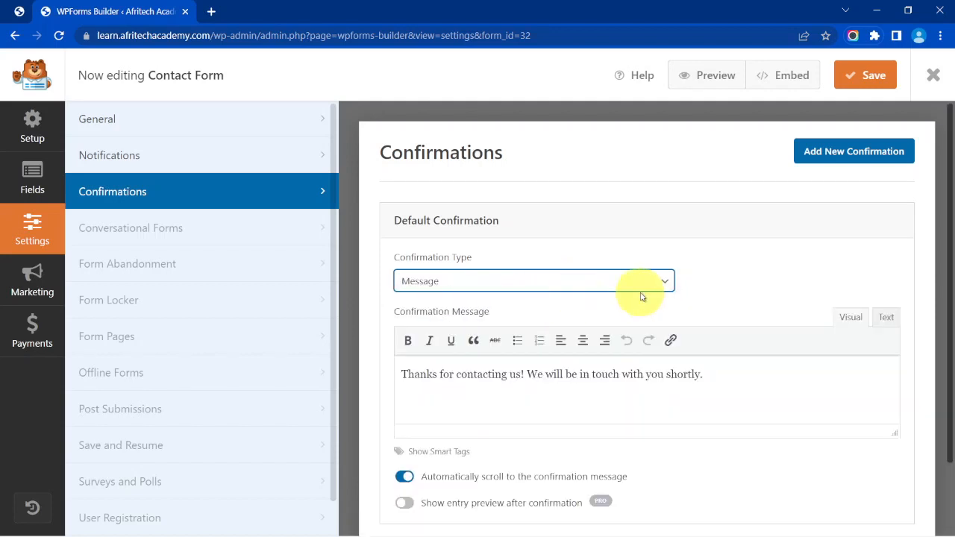
scroll(747, 298, "down", 1)
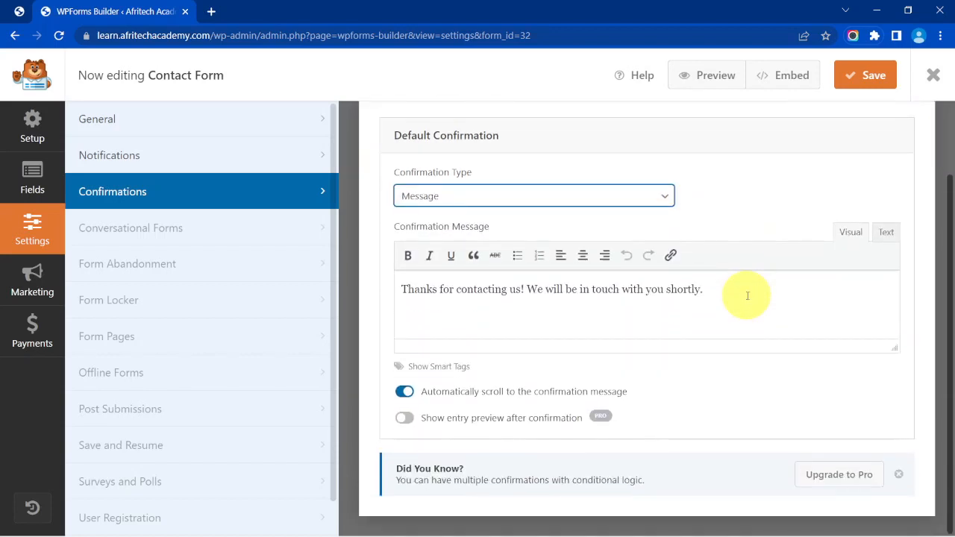
scroll(748, 296, "up", 1)
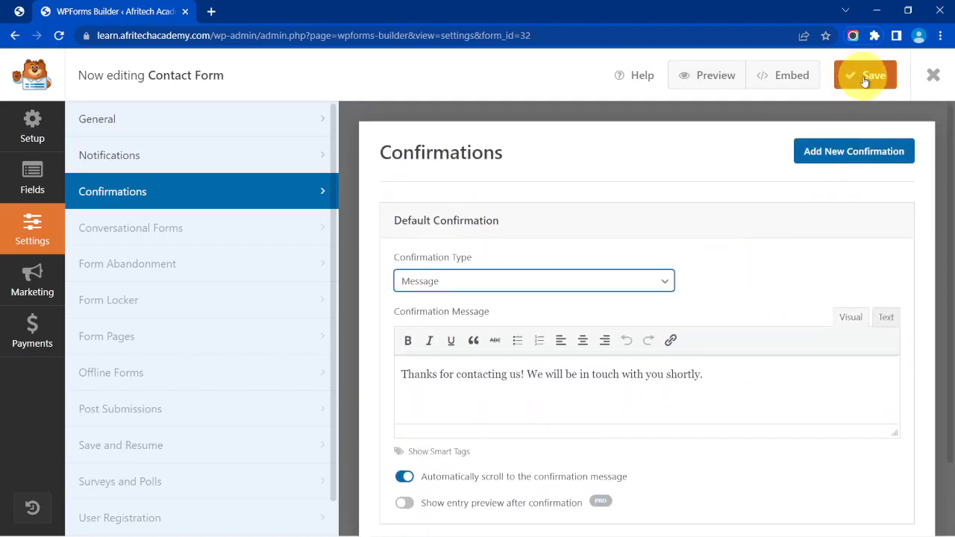
left_click(866, 77)
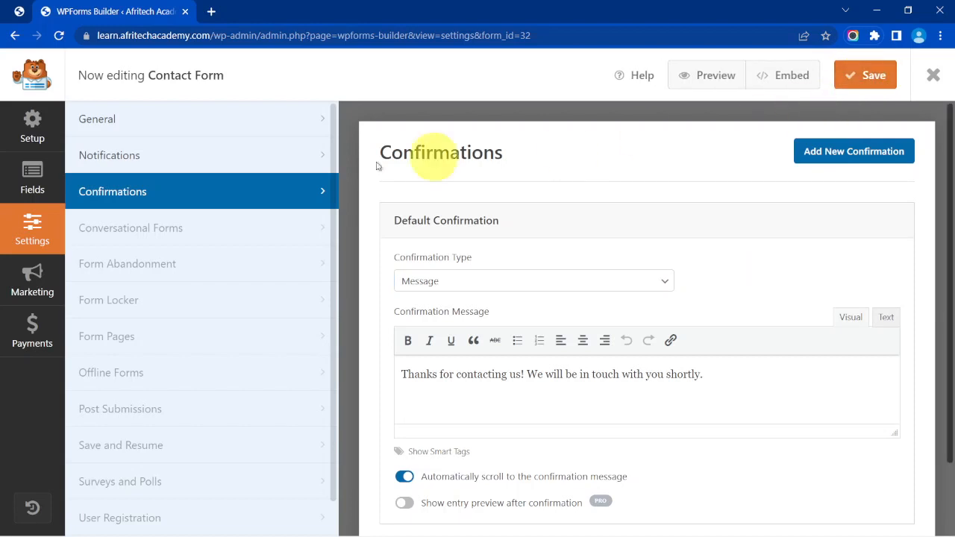
left_click(35, 182)
scroll(535, 281, "up", 2)
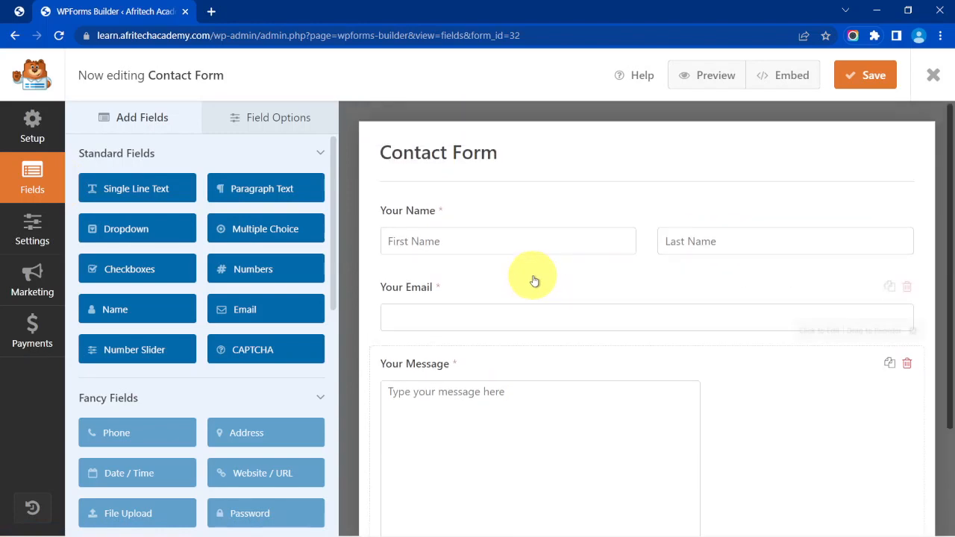
scroll(530, 273, "down", 3)
left_click(863, 78)
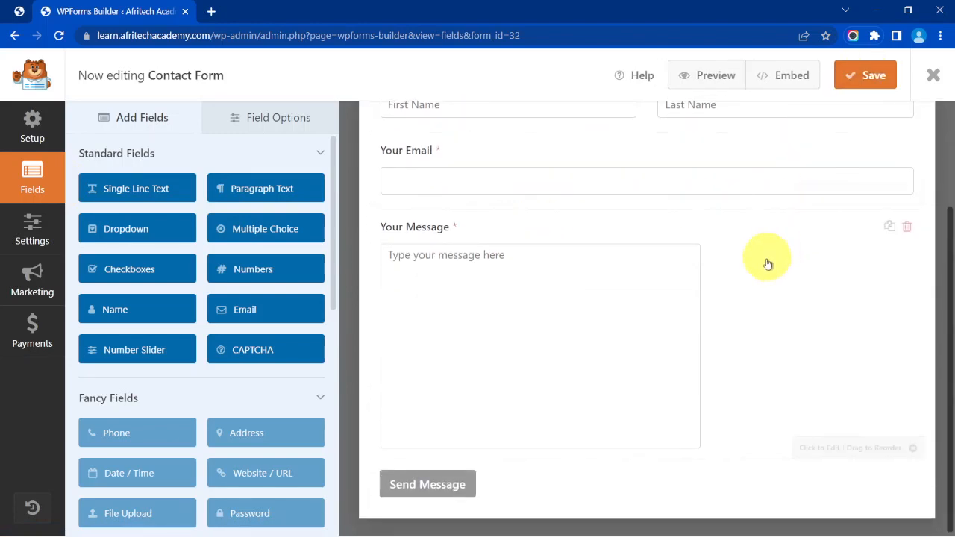
scroll(758, 282, "up", 1)
scroll(758, 282, "up", 1)
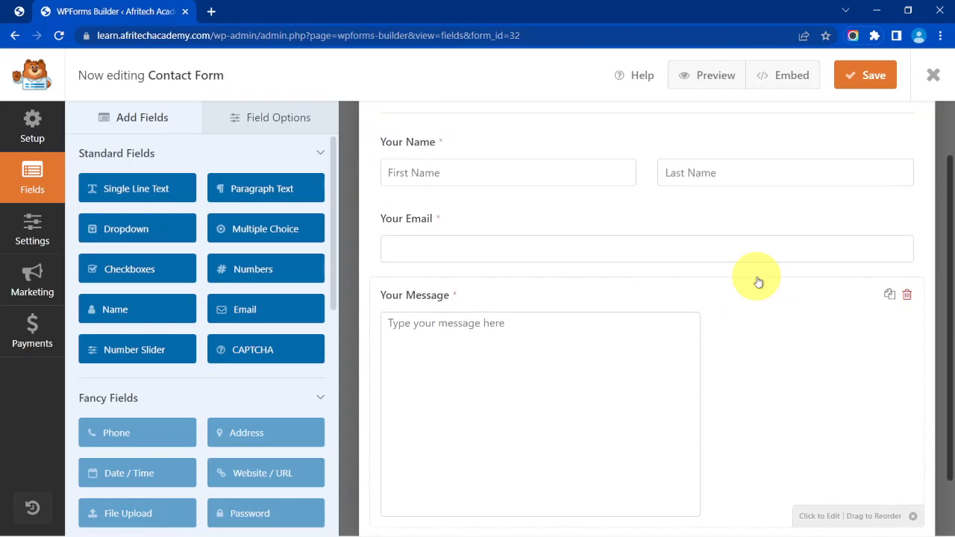
left_click(788, 78)
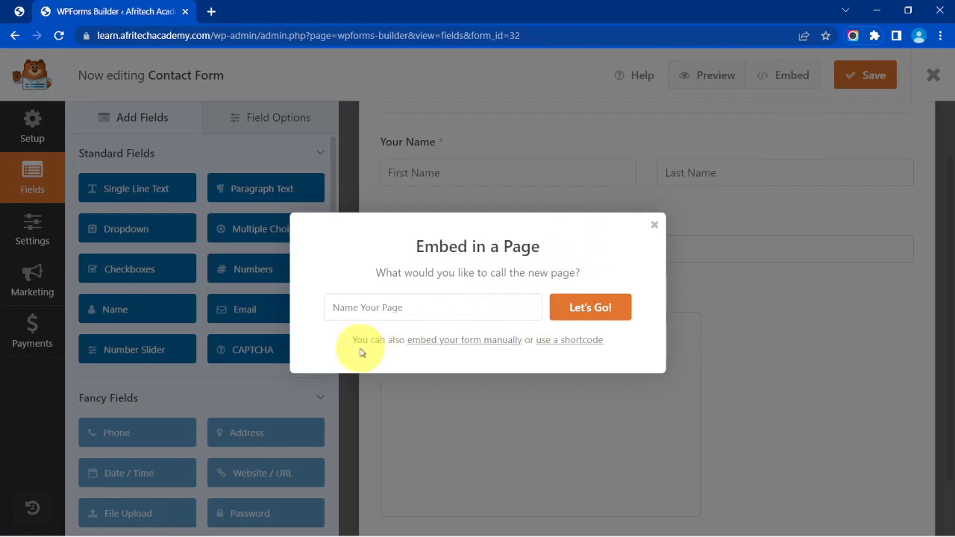
left_click(571, 343)
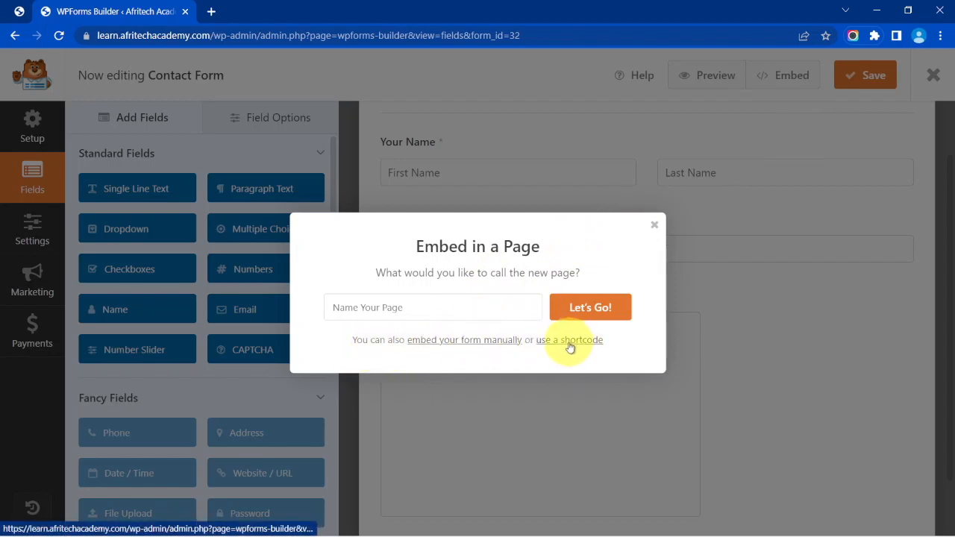
left_click(598, 353)
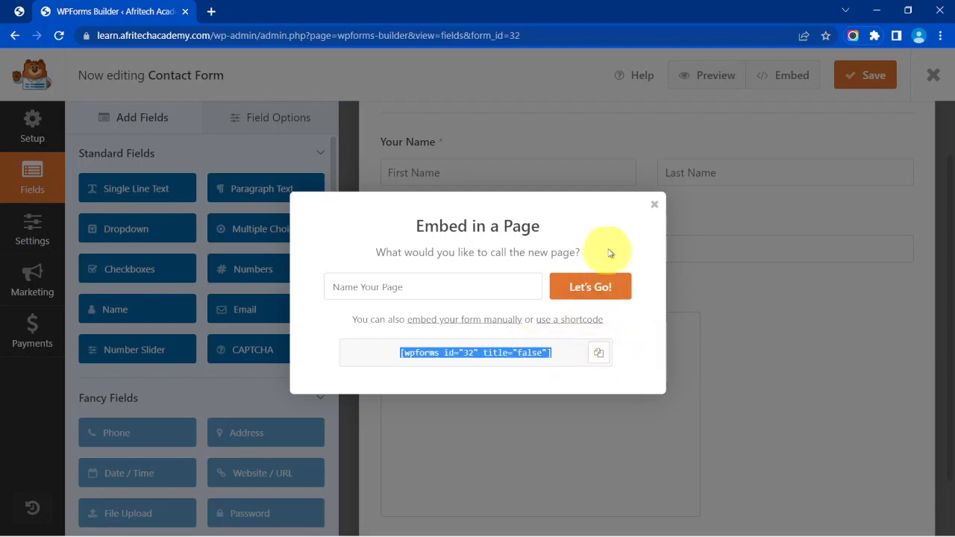
left_click(655, 206)
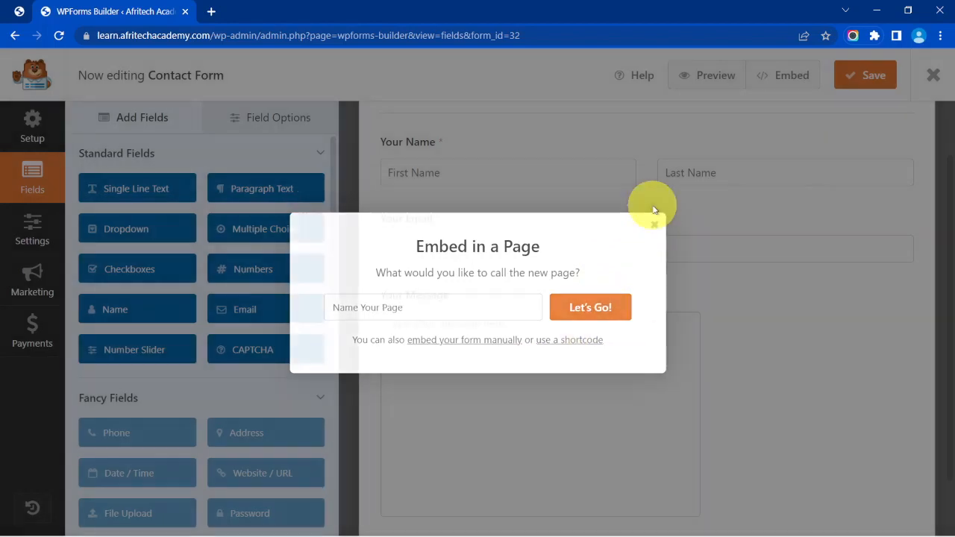
scroll(655, 256, "up", 1)
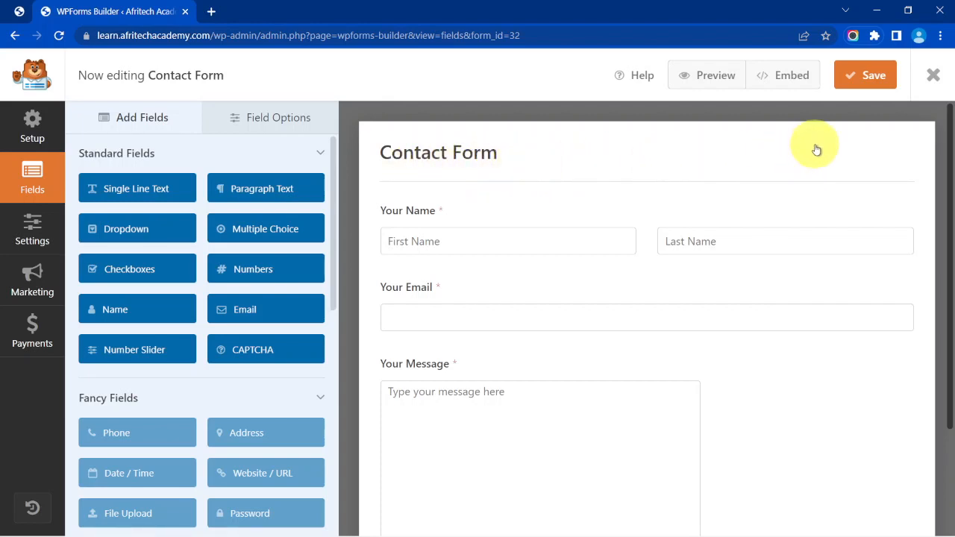
Close the form builder and create a new page, entering 'Contact' as its title.
left_click(933, 74)
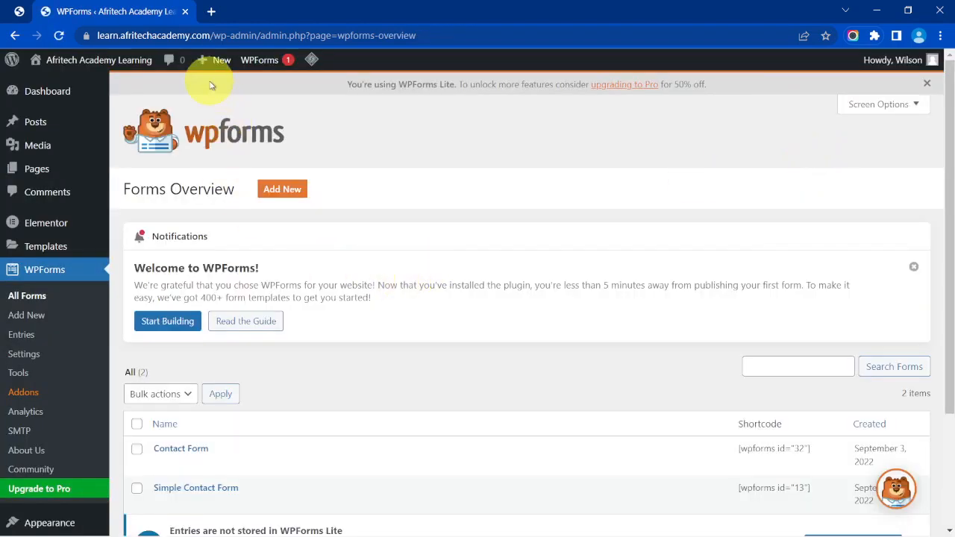
mouse_move(211, 69)
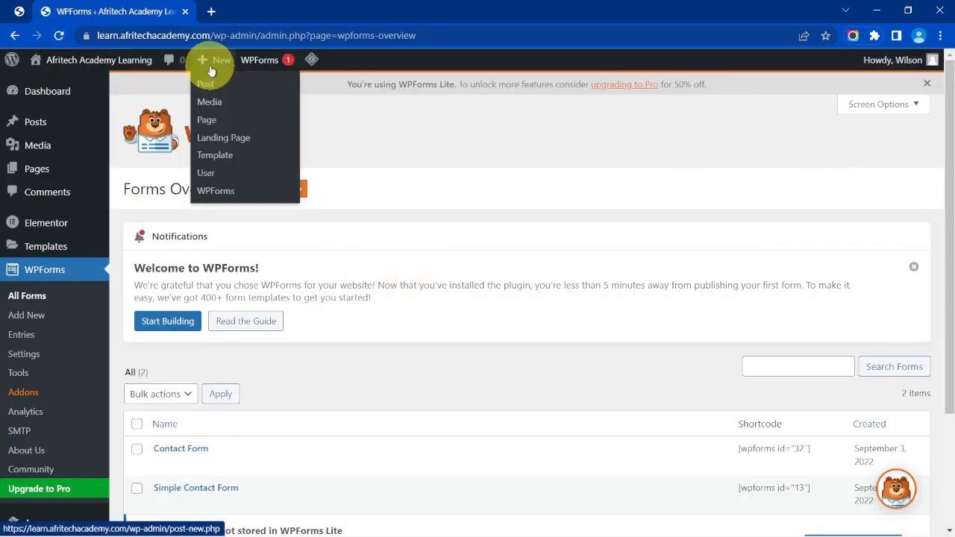
left_click(209, 120)
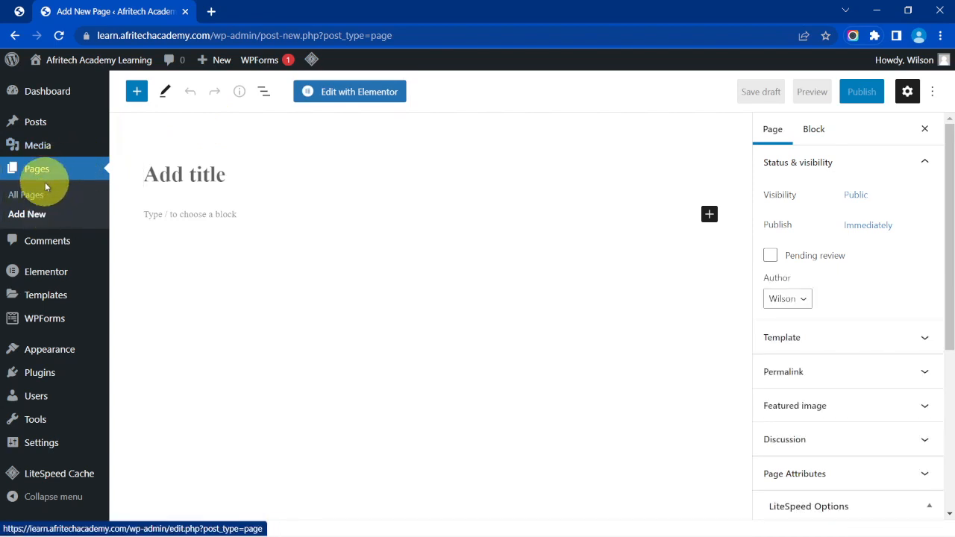
left_click(186, 177)
type("Contact Us")
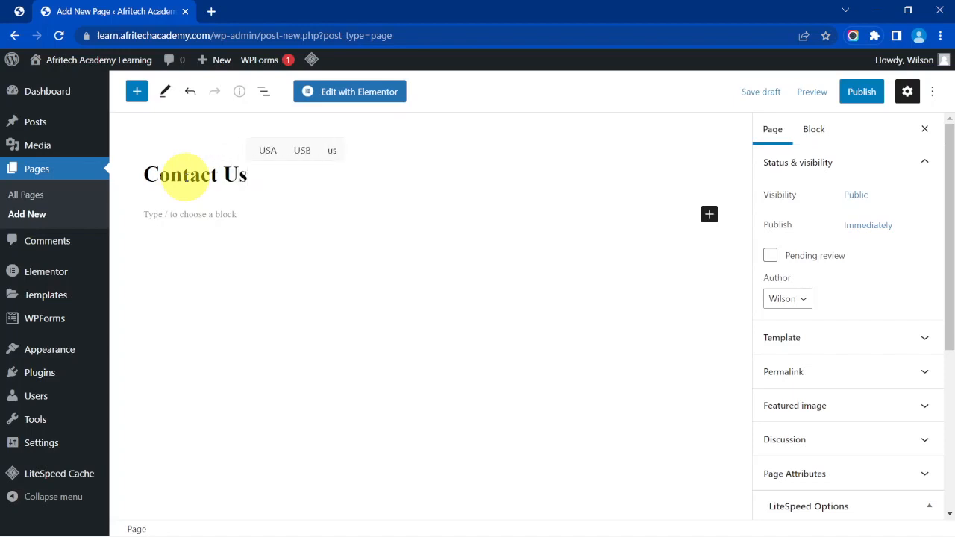
Add a WPForms block showing the Contact Form to the page and publish it.
left_click(237, 218)
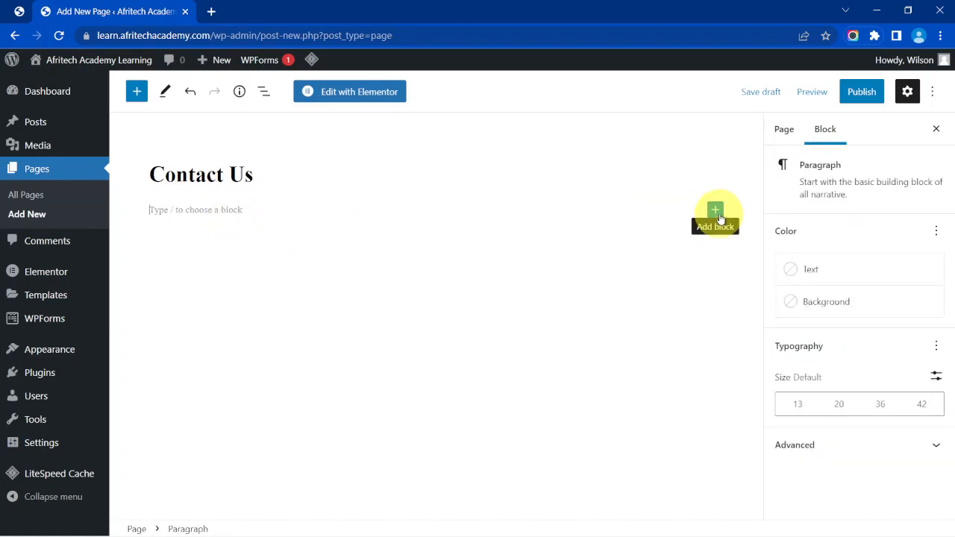
left_click(136, 92)
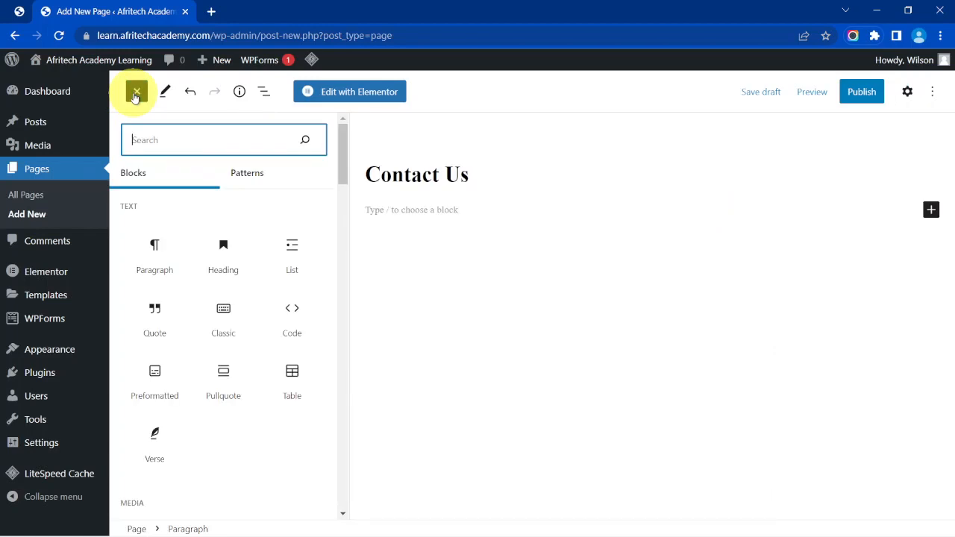
type("wpfor")
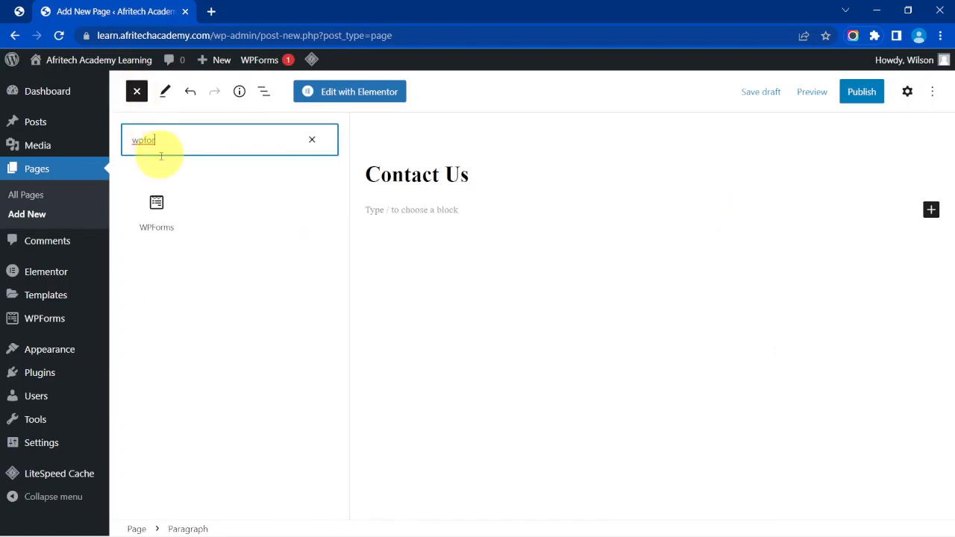
mouse_move(156, 199)
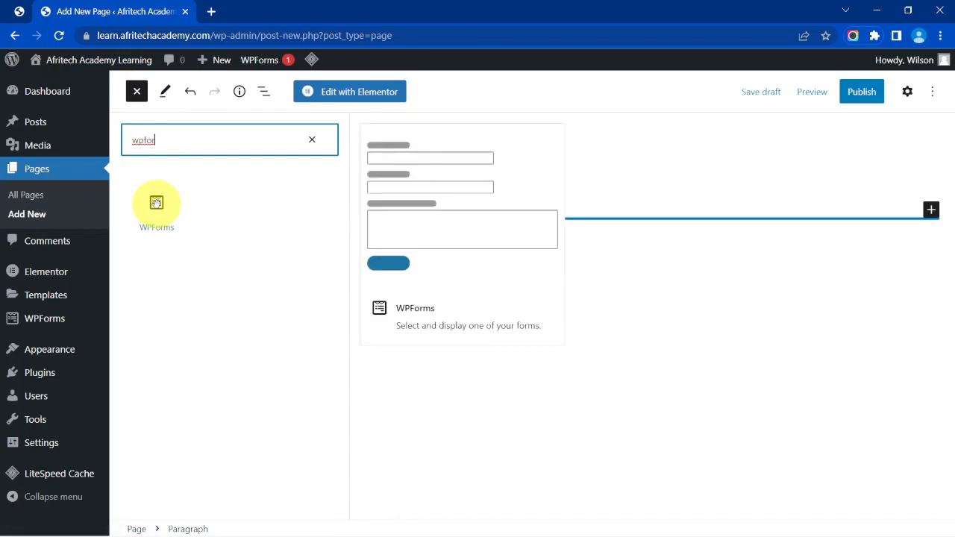
left_click(156, 202)
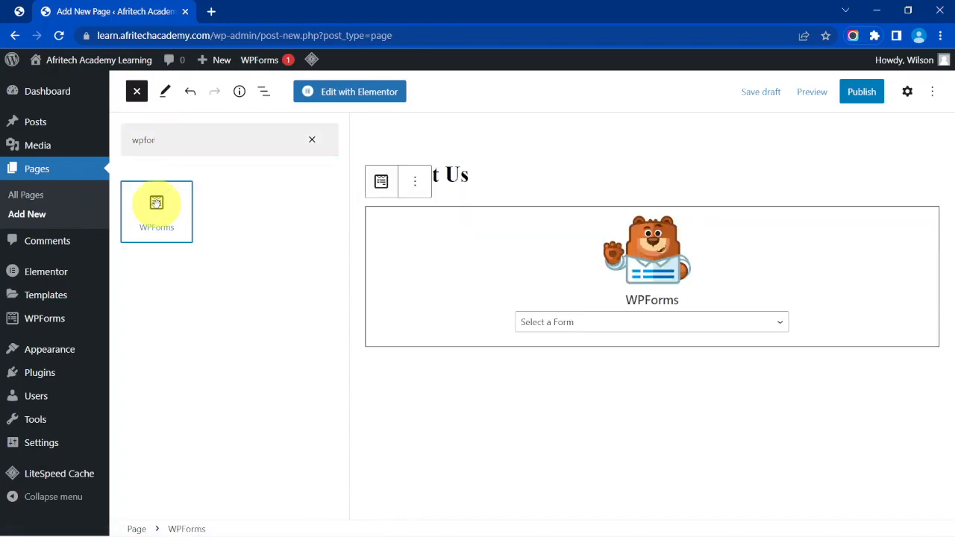
left_click(560, 327)
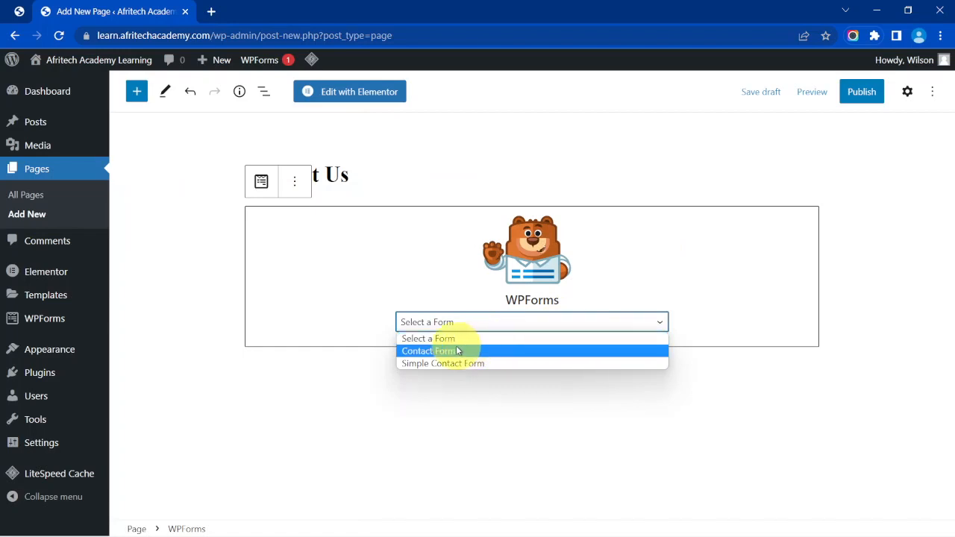
left_click(430, 353)
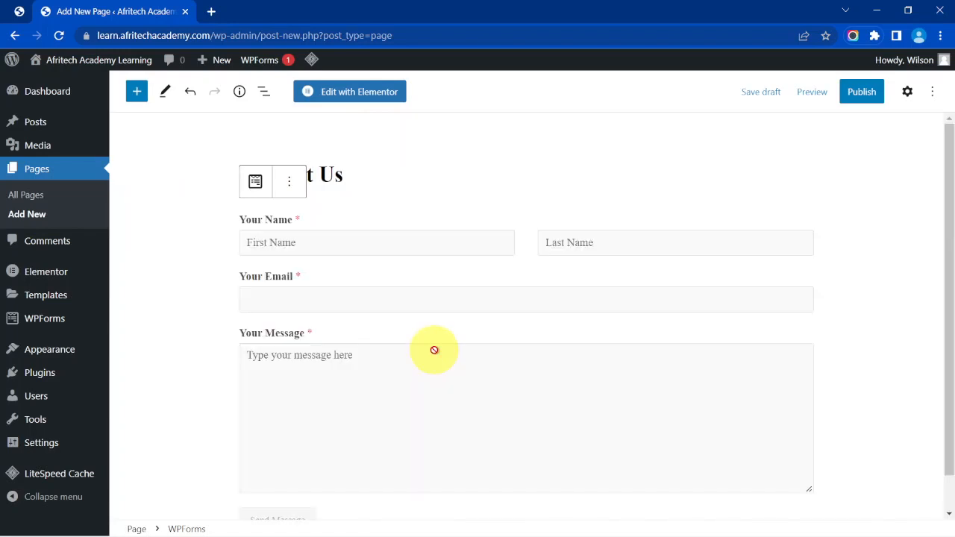
scroll(545, 188, "down", 1)
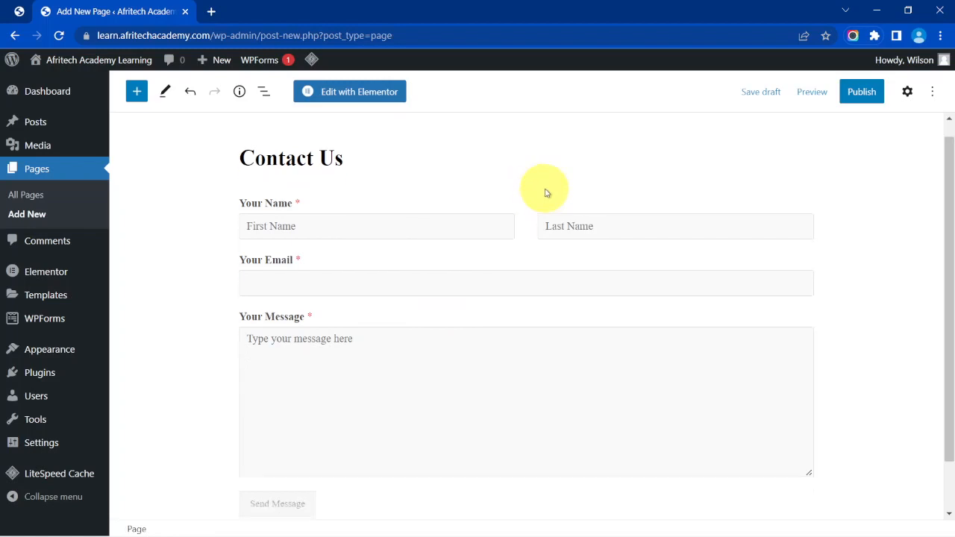
scroll(546, 195, "up", 1)
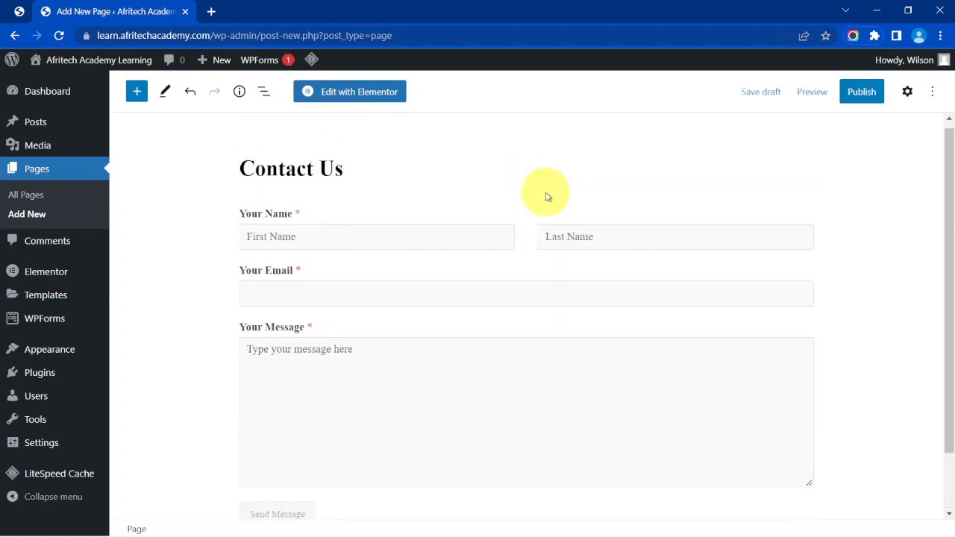
left_click(865, 97)
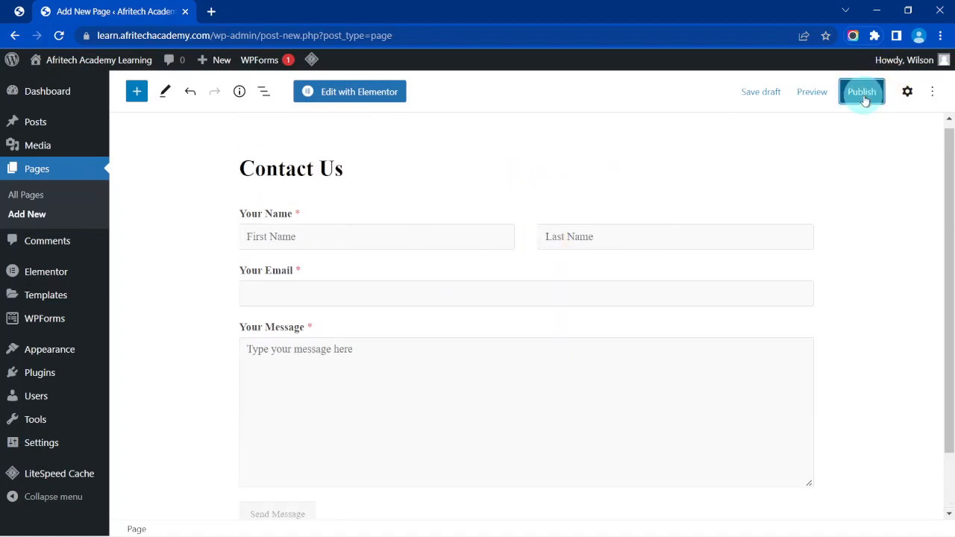
left_click(830, 94)
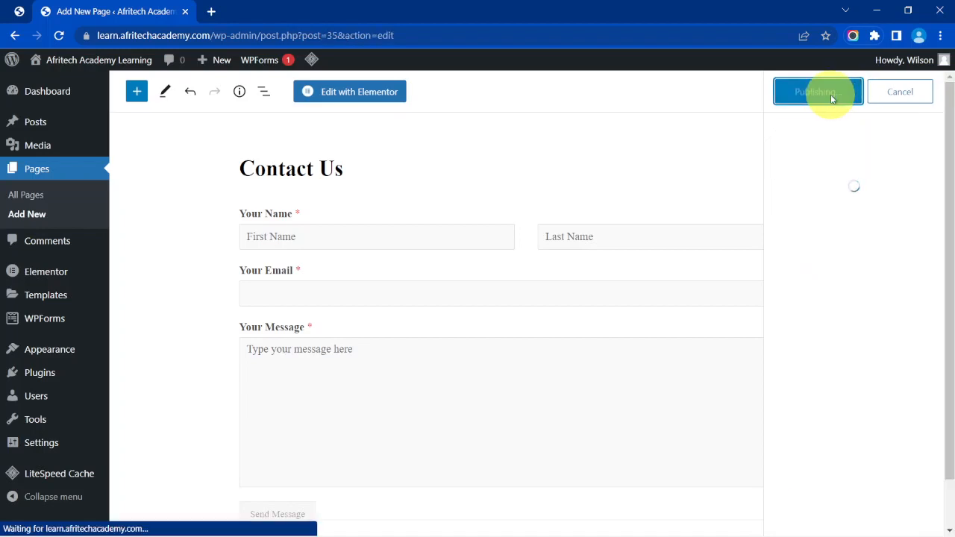
left_click(933, 93)
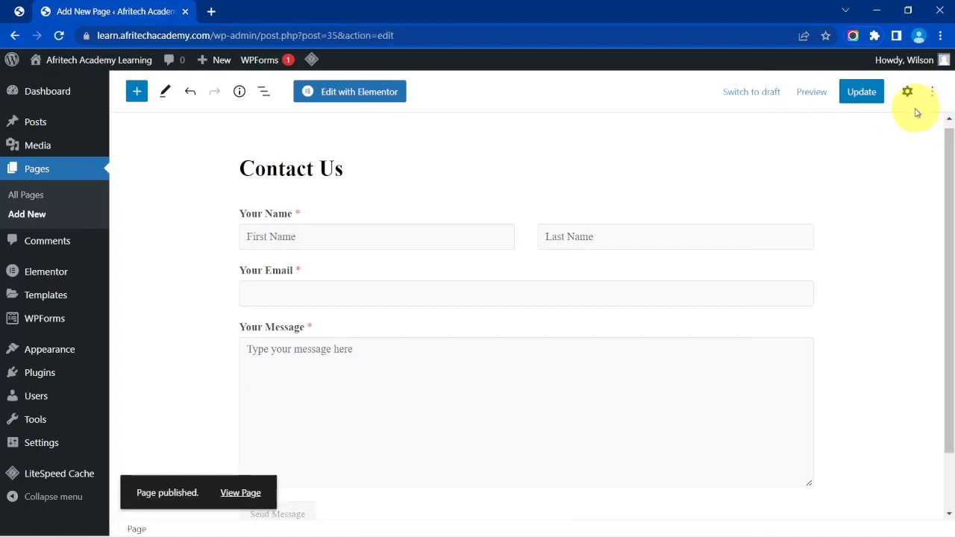
left_click(812, 91)
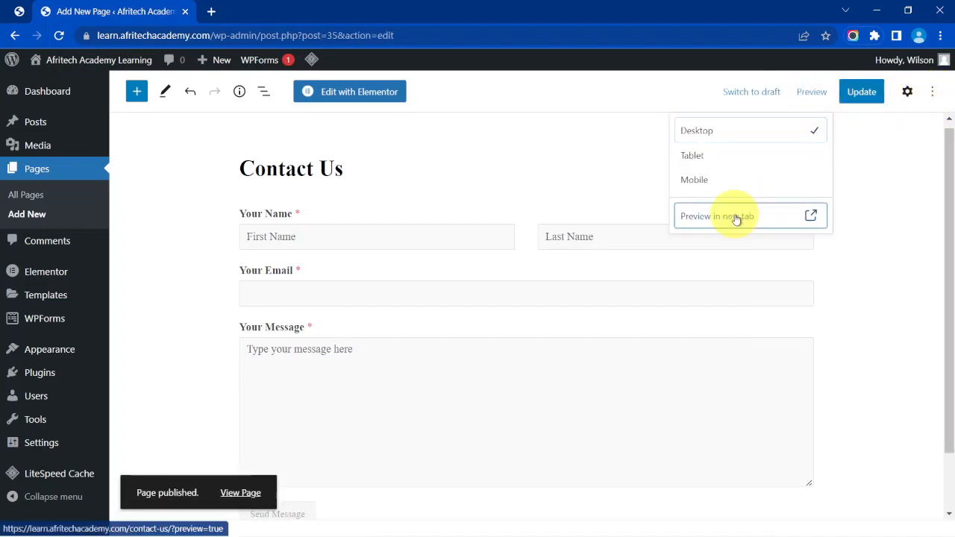
left_click(736, 218)
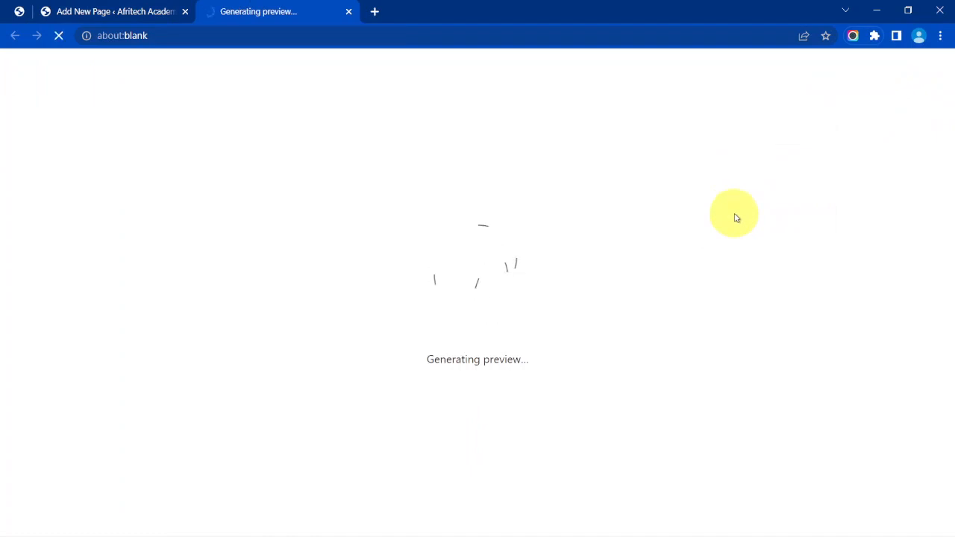
scroll(736, 218, "down", 1)
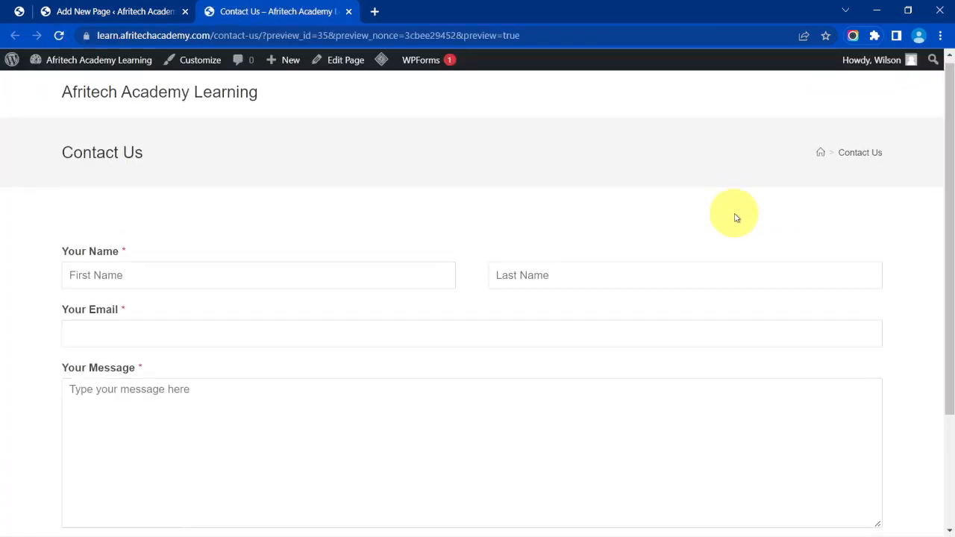
scroll(736, 217, "up", 1)
scroll(735, 217, "down", 1)
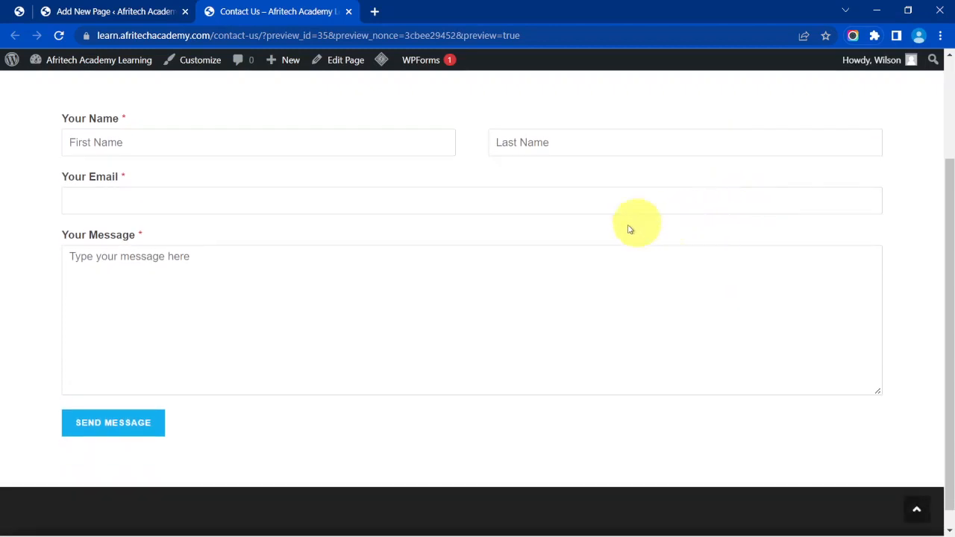
scroll(341, 383, "down", 1)
scroll(341, 384, "up", 2)
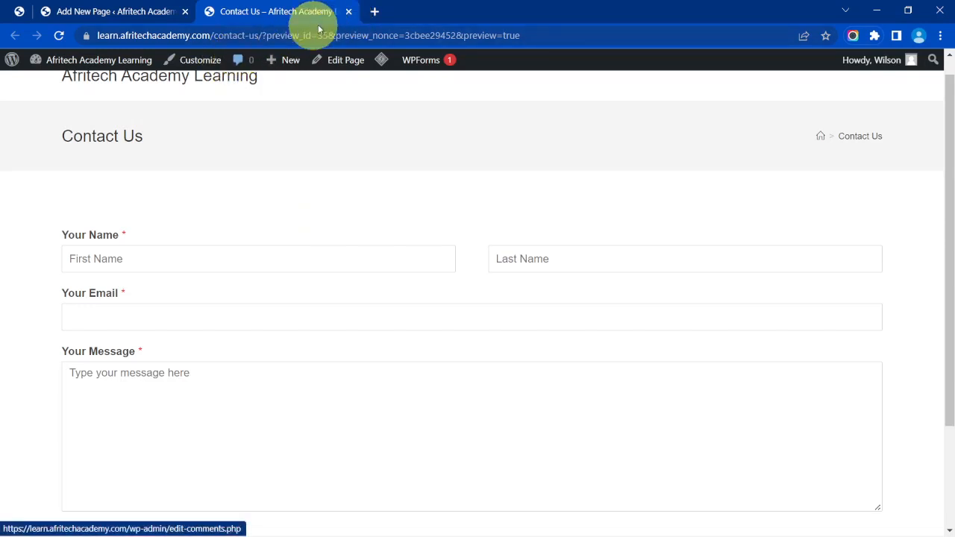
left_click(350, 12)
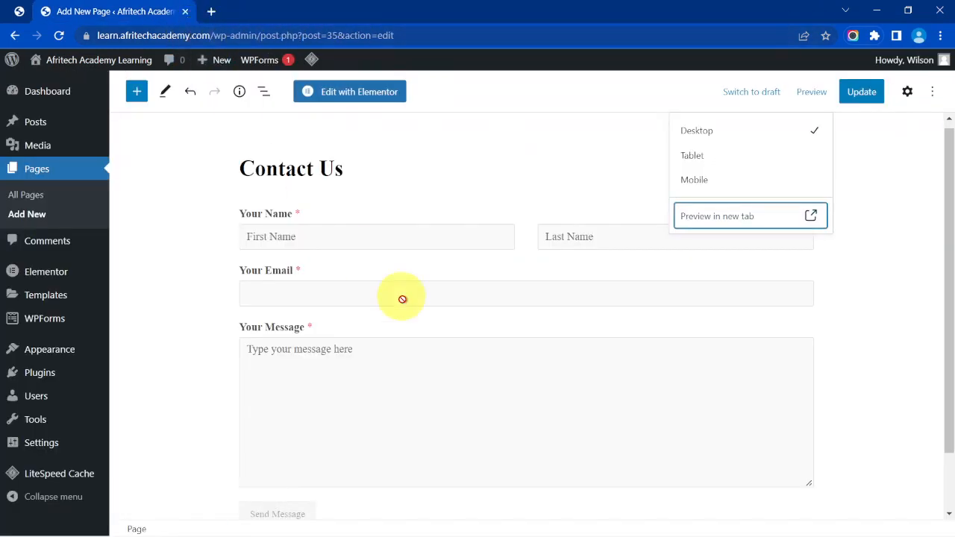
Remove the WPForms block from Contact Us, update the page, and switch to Elementor.
left_click(535, 171)
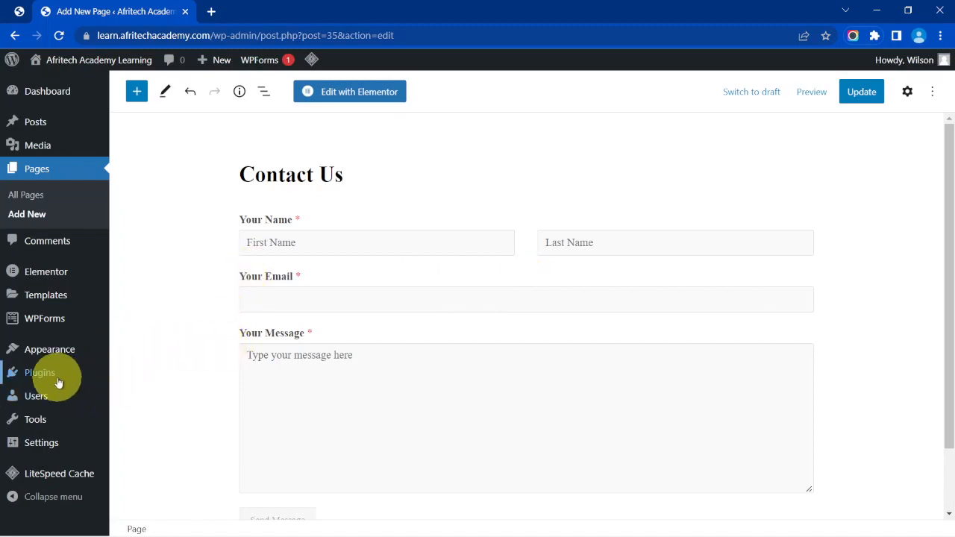
mouse_move(82, 382)
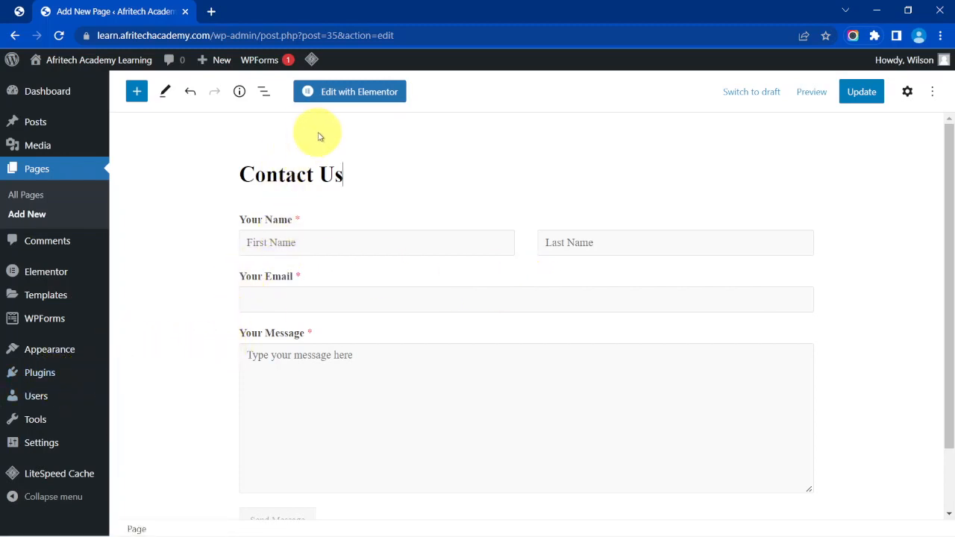
left_click(396, 224)
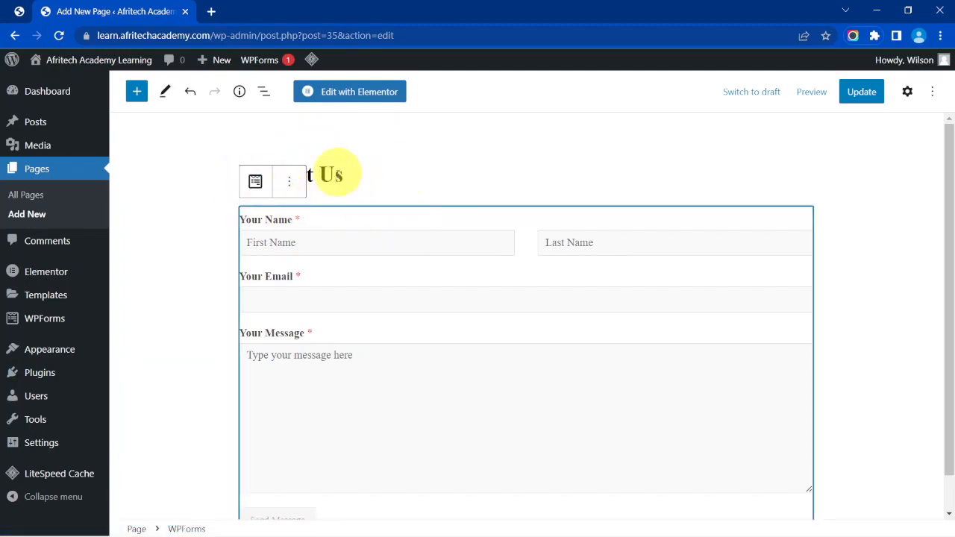
left_click(291, 183)
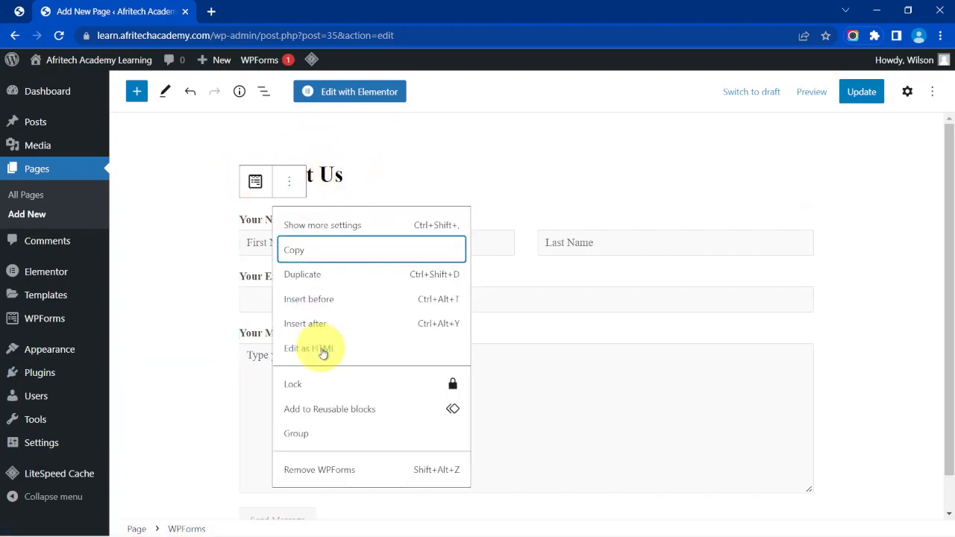
left_click(330, 478)
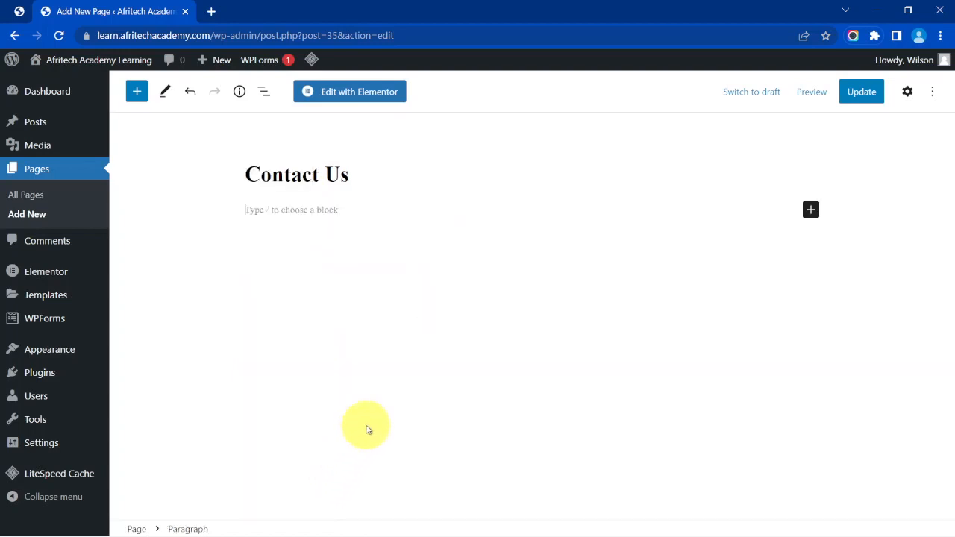
left_click(859, 95)
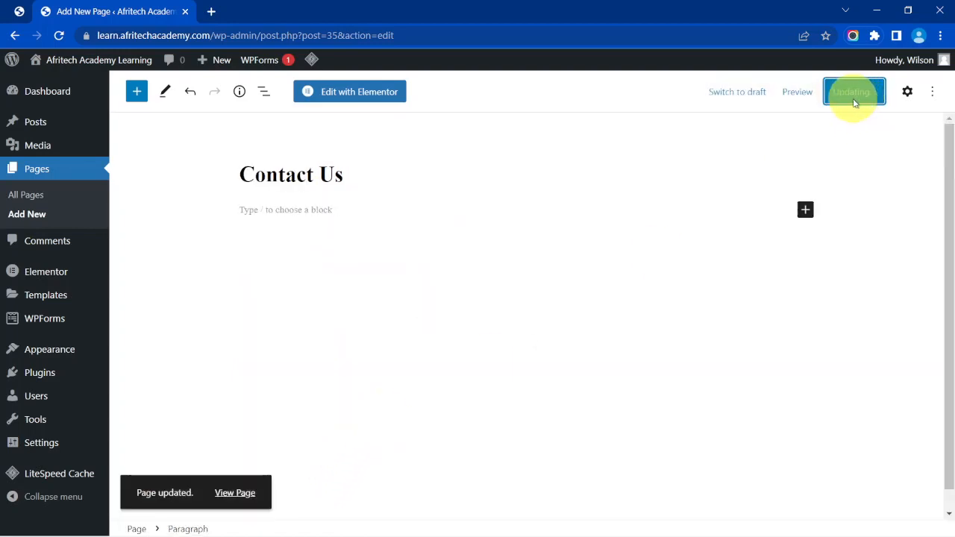
left_click(365, 97)
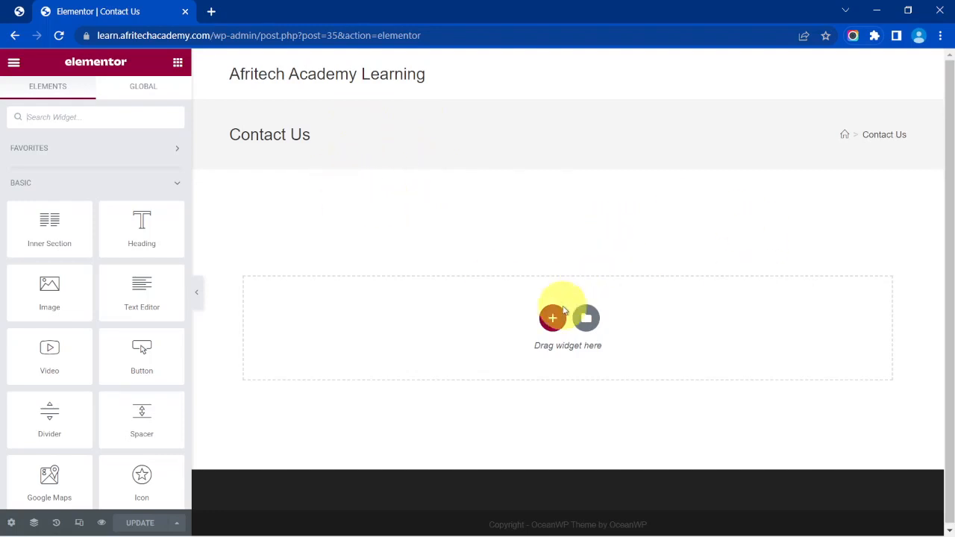
Add a single-column section and drop the WPForms widget into it.
left_click(553, 319)
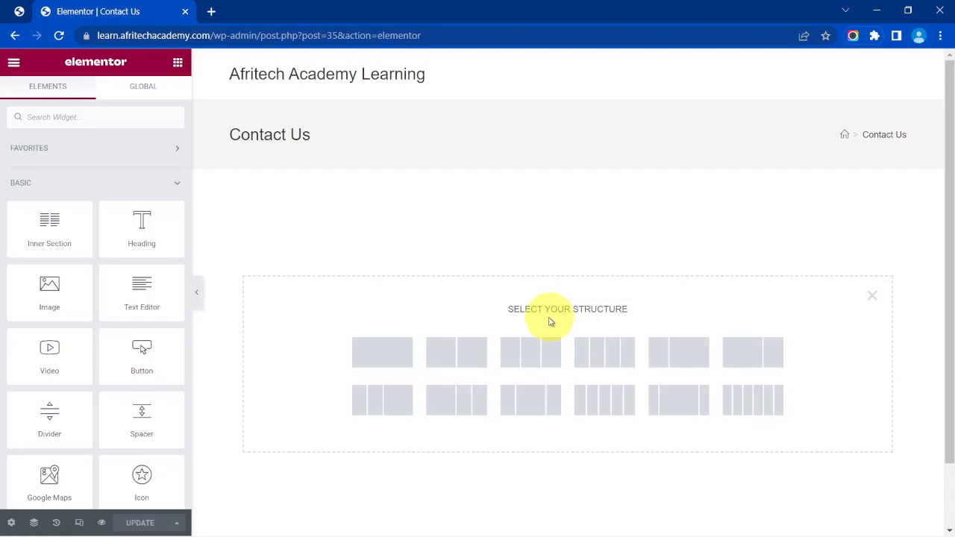
left_click(381, 363)
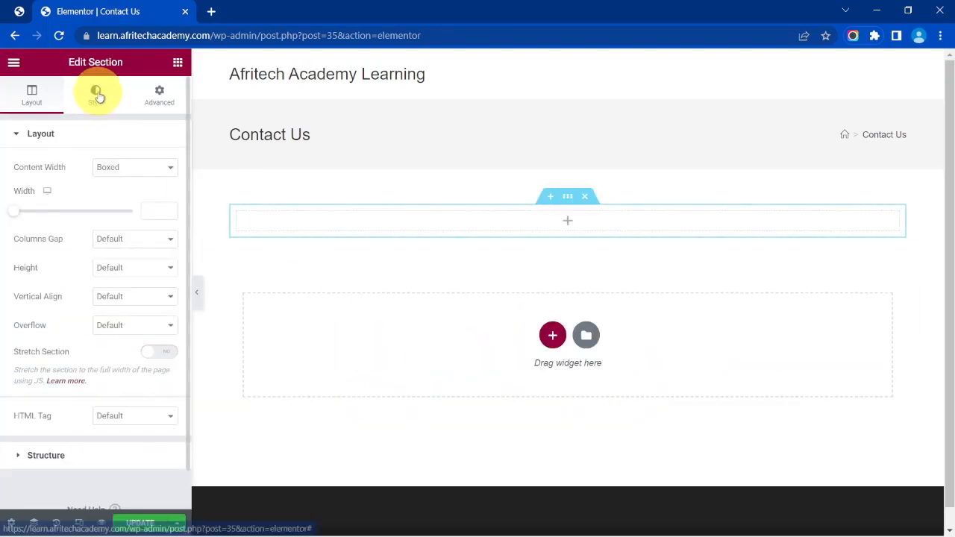
left_click(177, 65)
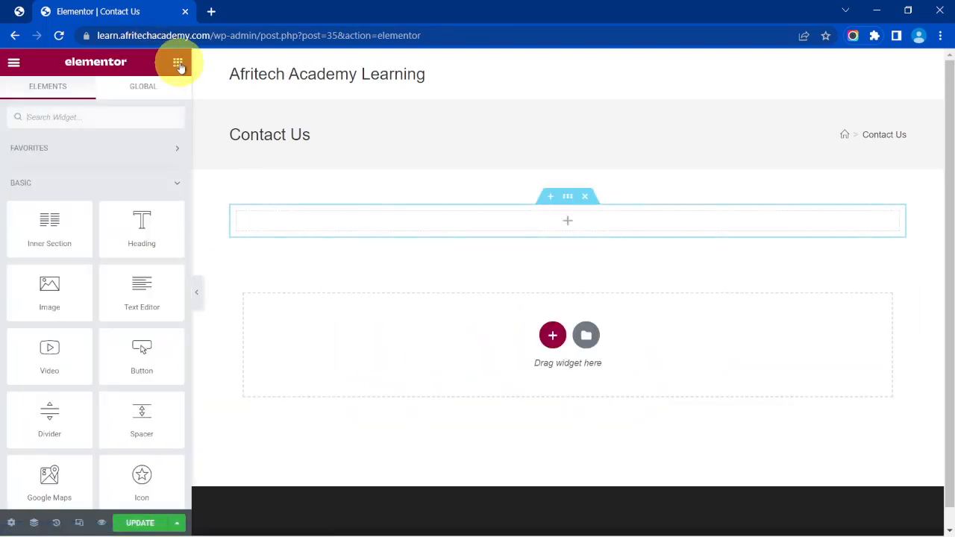
left_click(109, 115)
type("wpforms")
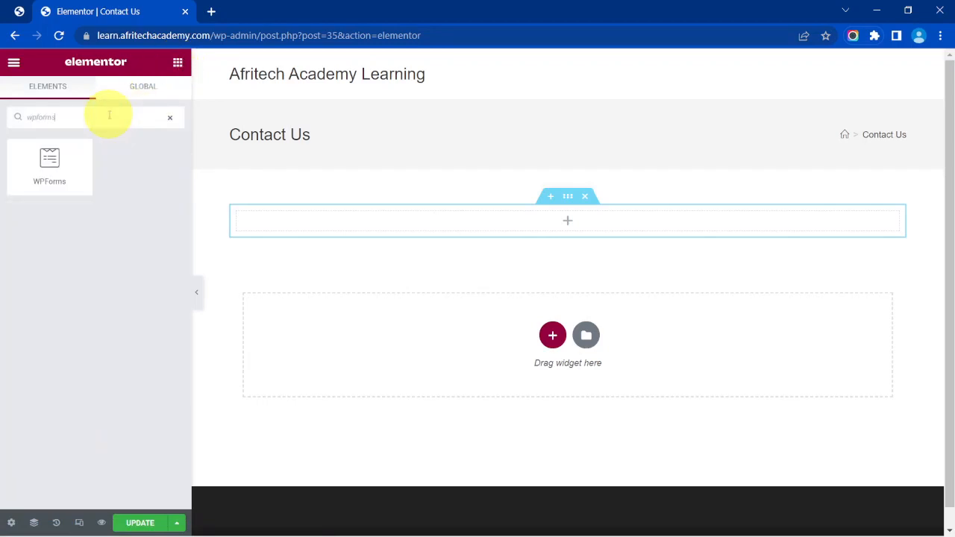
left_click_drag(62, 155, 350, 224)
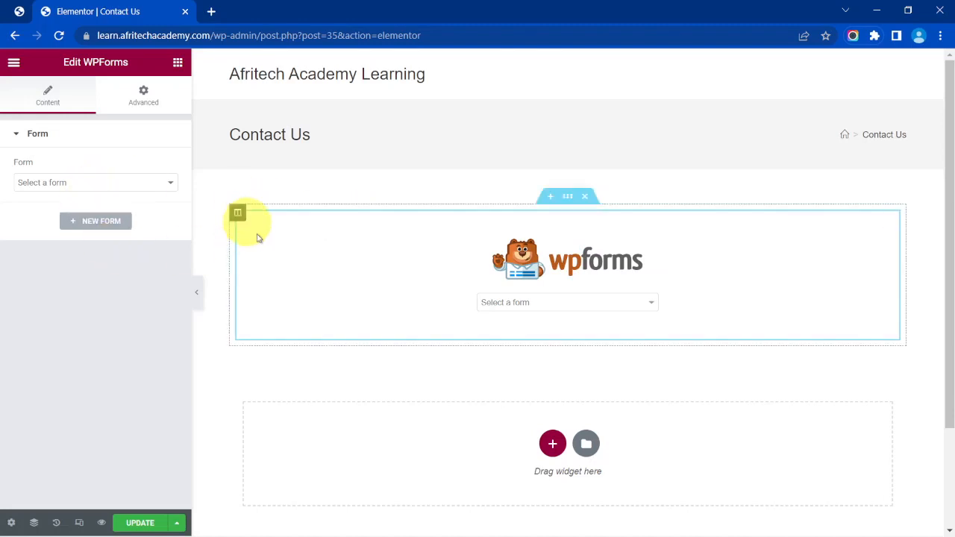
Set the WPForms widget to display the Contact Form.
left_click(511, 306)
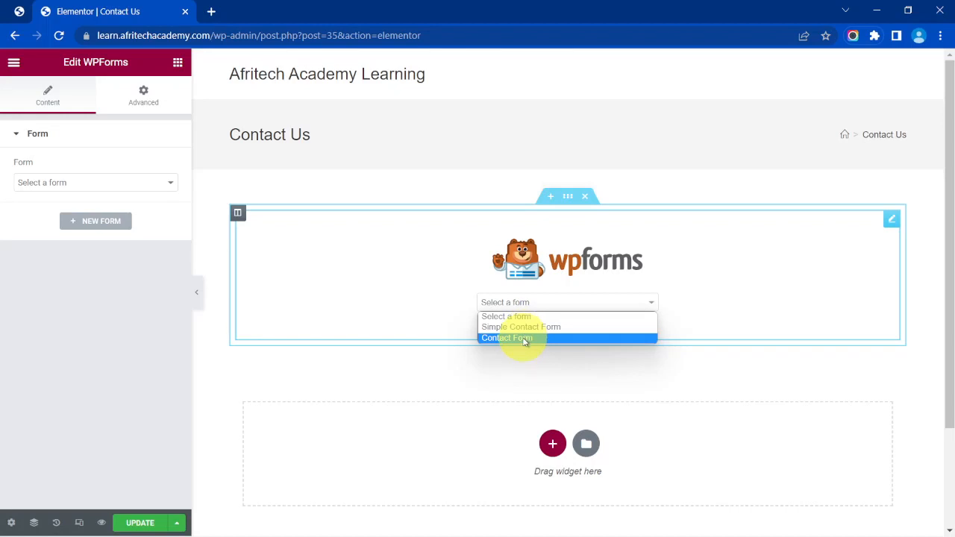
left_click(525, 340)
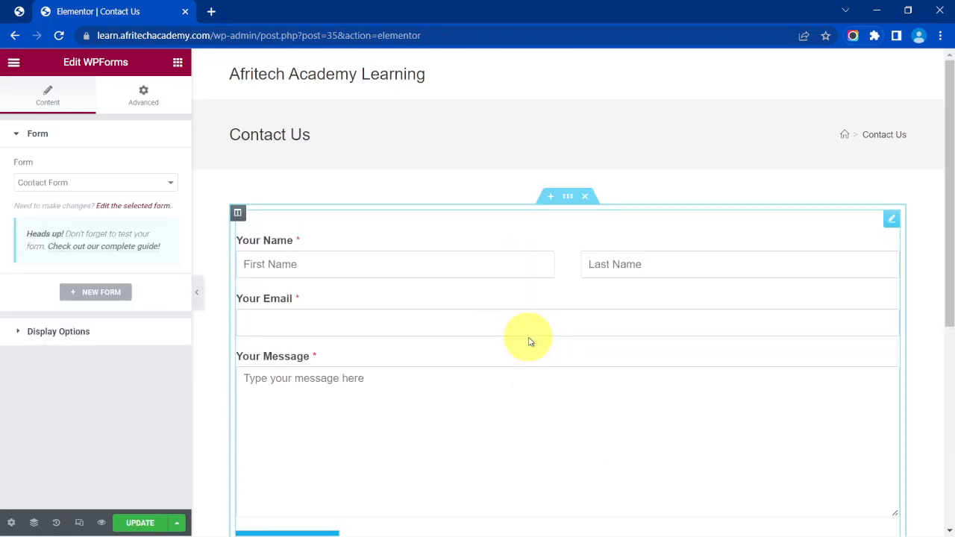
scroll(503, 305, "down", 3)
scroll(503, 305, "up", 1)
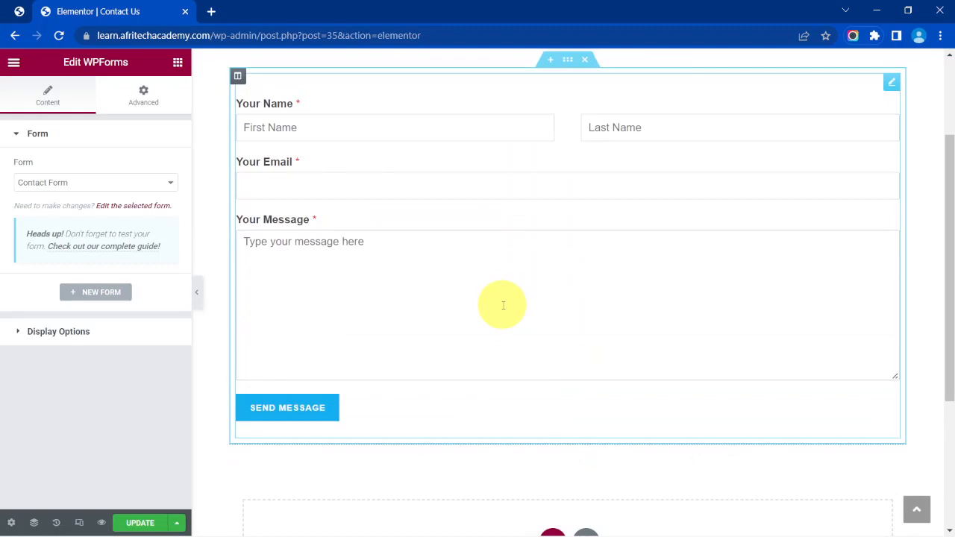
scroll(503, 306, "up", 1)
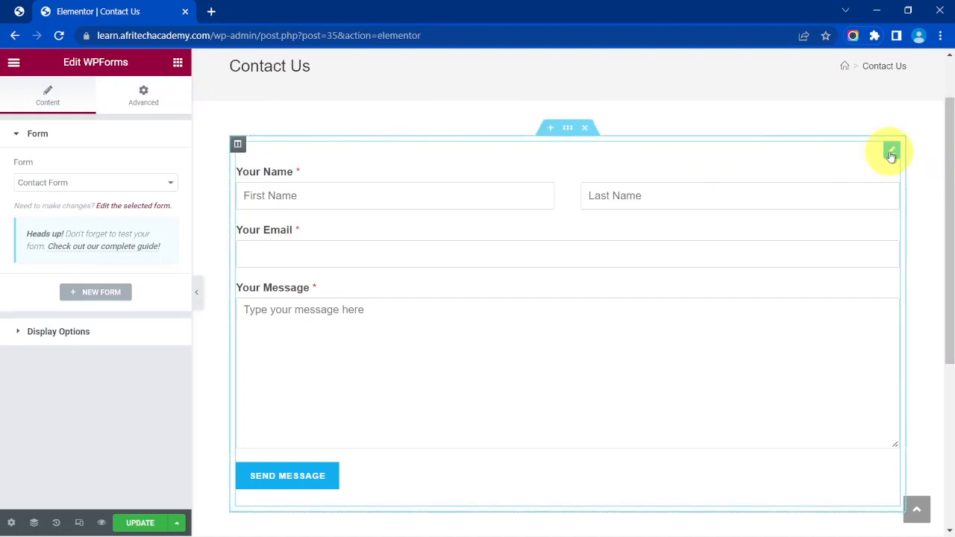
right_click(892, 154)
Delete the WPForms widget and add a Shortcode element with [wpforms id="32" title="false"] pasted in.
left_click(872, 350)
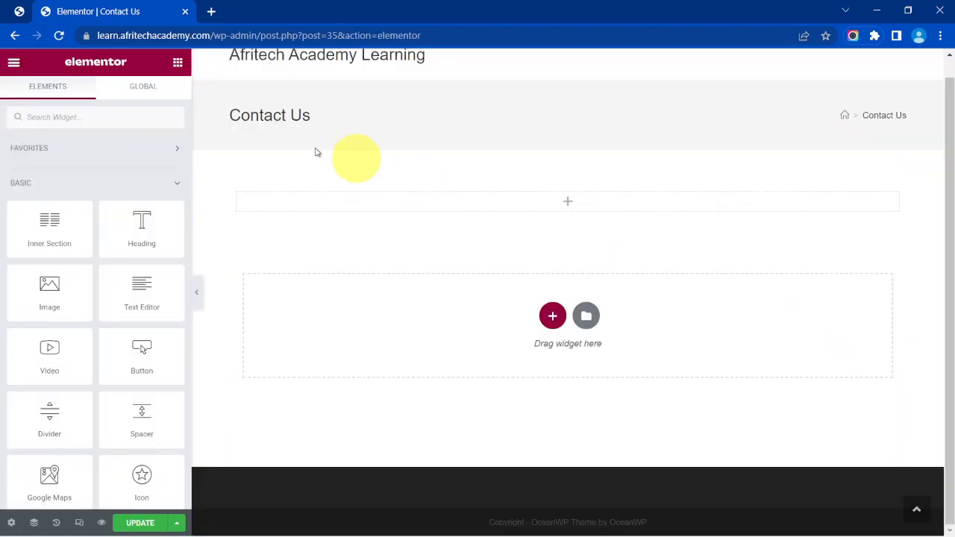
left_click(134, 116)
type("short")
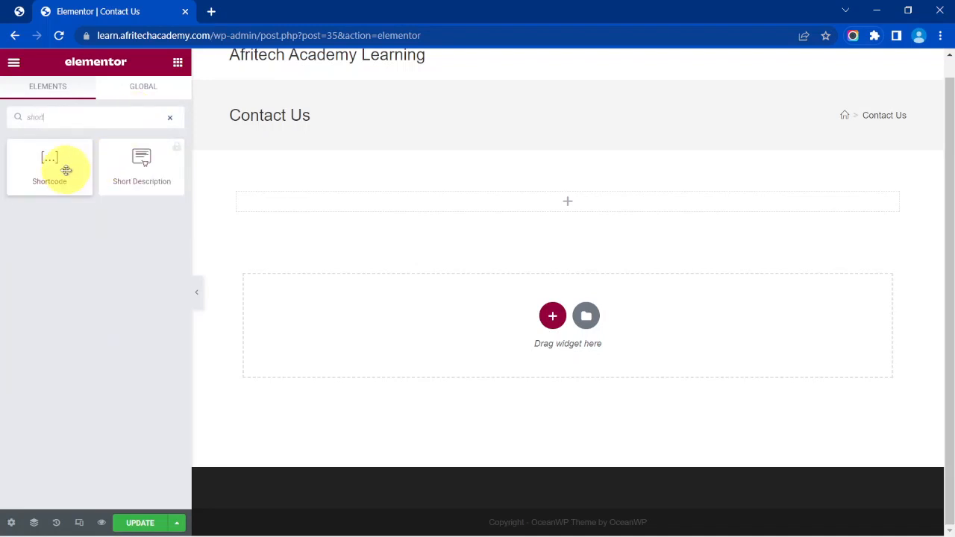
left_click_drag(60, 159, 471, 203)
right_click(112, 218)
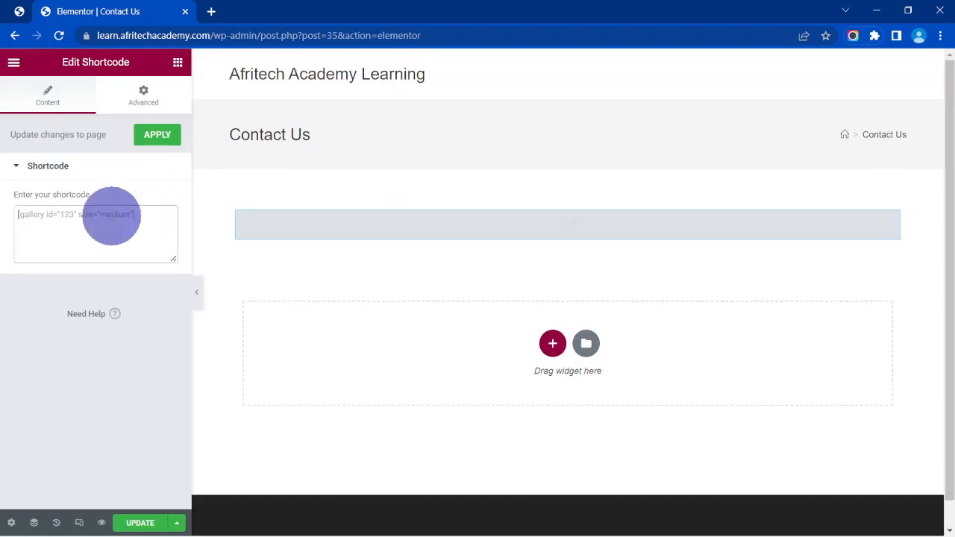
left_click(171, 324)
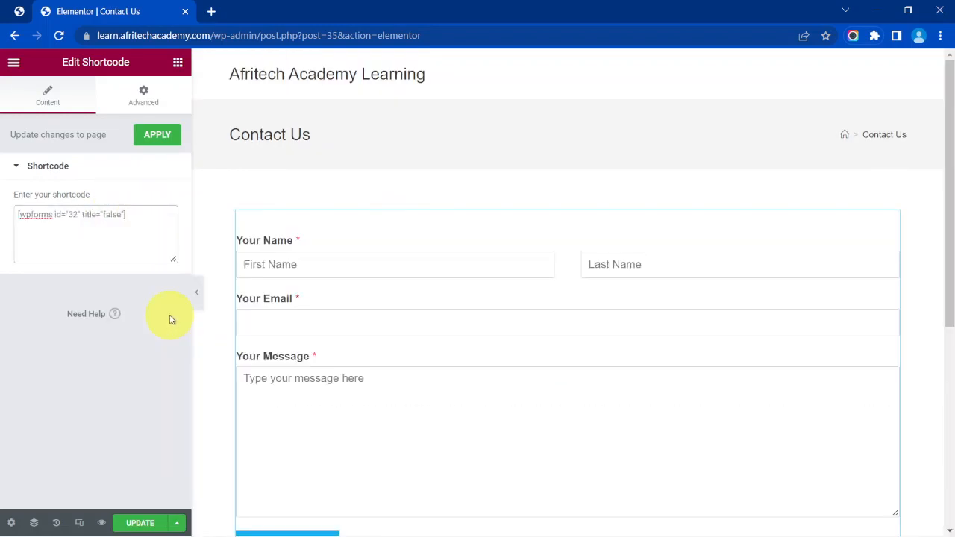
scroll(358, 282, "down", 3)
scroll(358, 282, "up", 3)
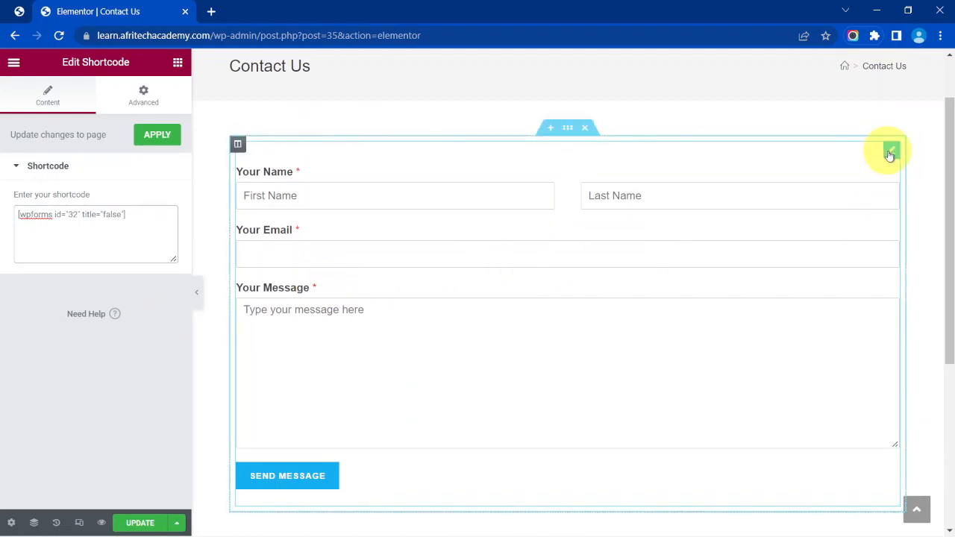
right_click(890, 155)
Delete the Shortcode element and add a WPForms widget set to the Contact Form.
left_click(868, 347)
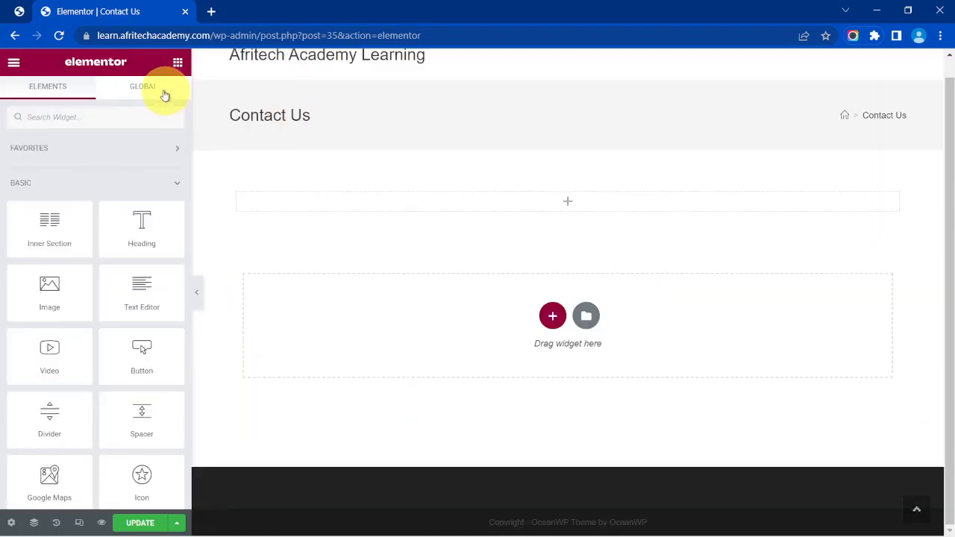
left_click(113, 120)
type("wpform")
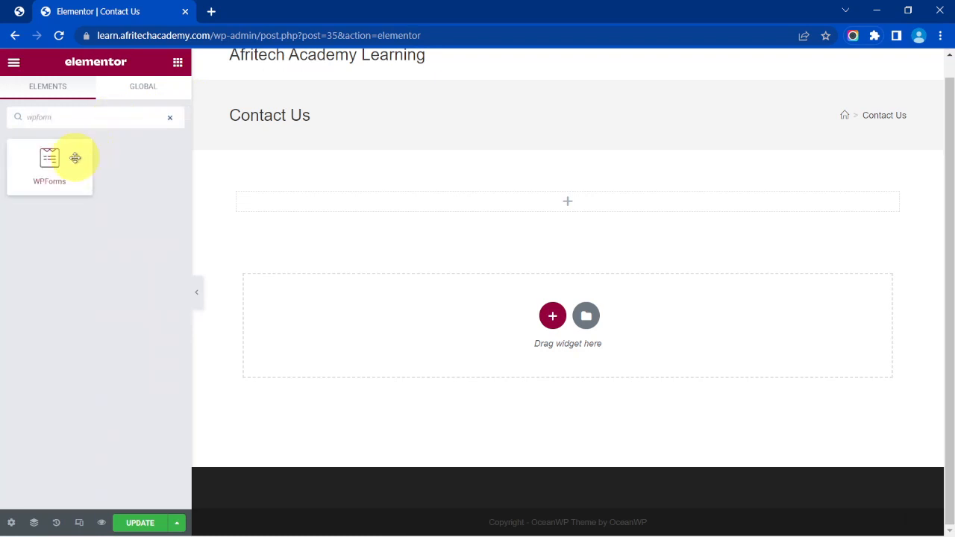
left_click_drag(76, 157, 514, 198)
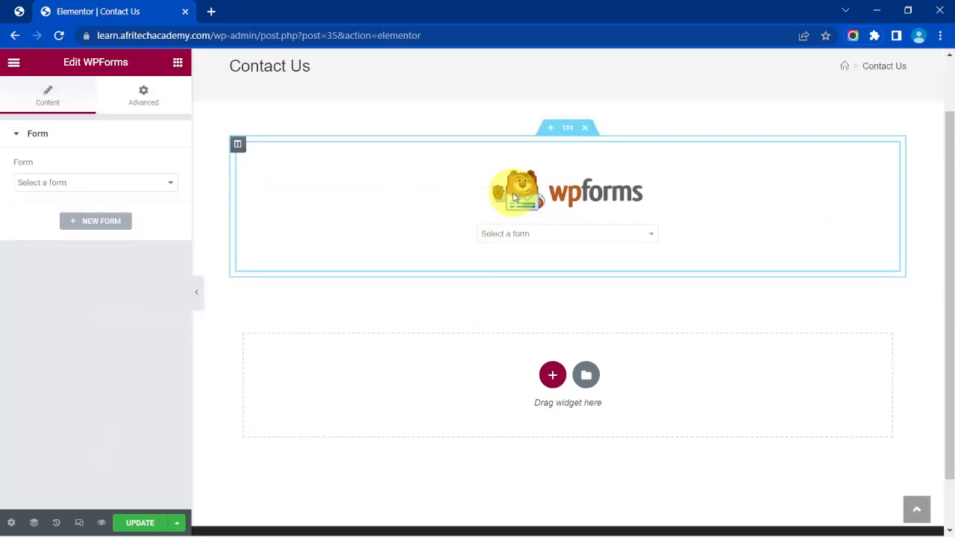
left_click(528, 233)
left_click(526, 270)
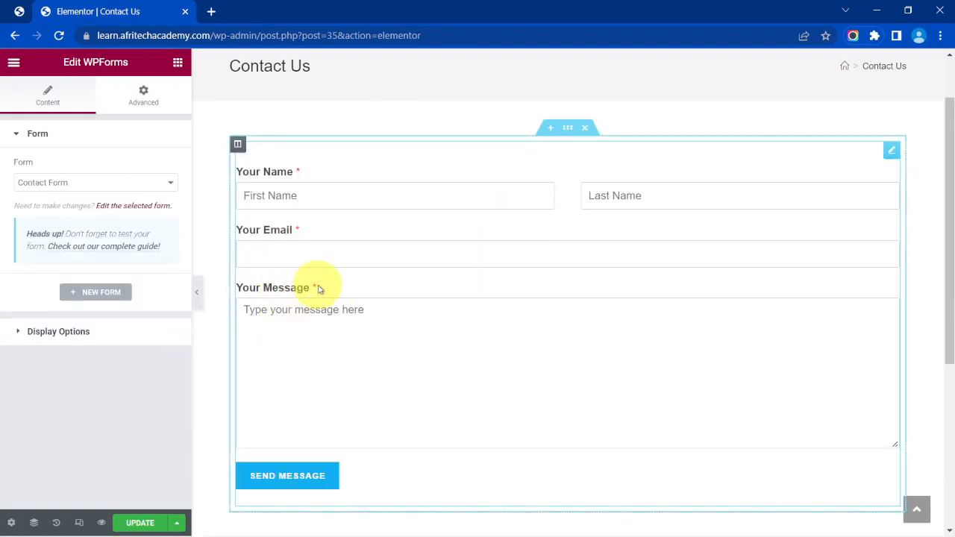
Open the Contact Form in the form builder, then close it and return to the page.
left_click(123, 209)
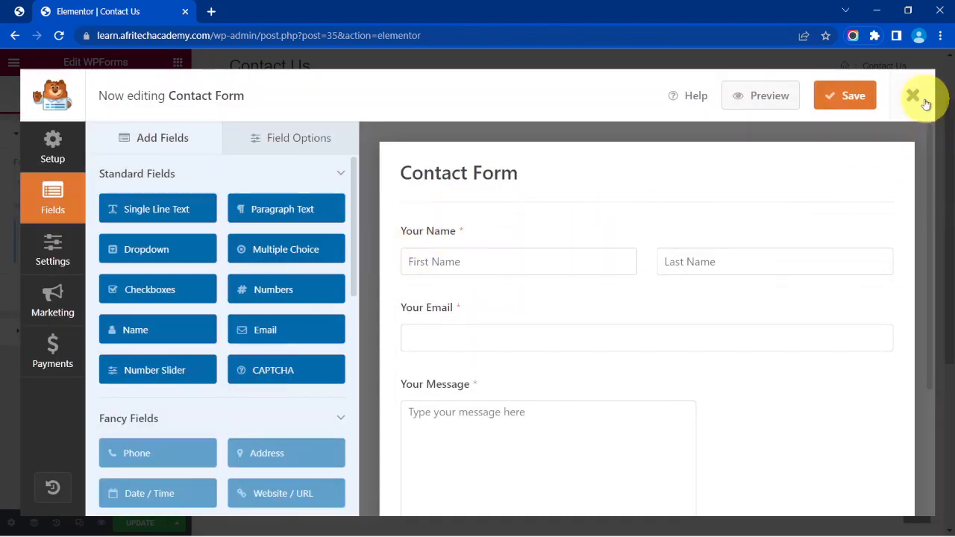
left_click(914, 95)
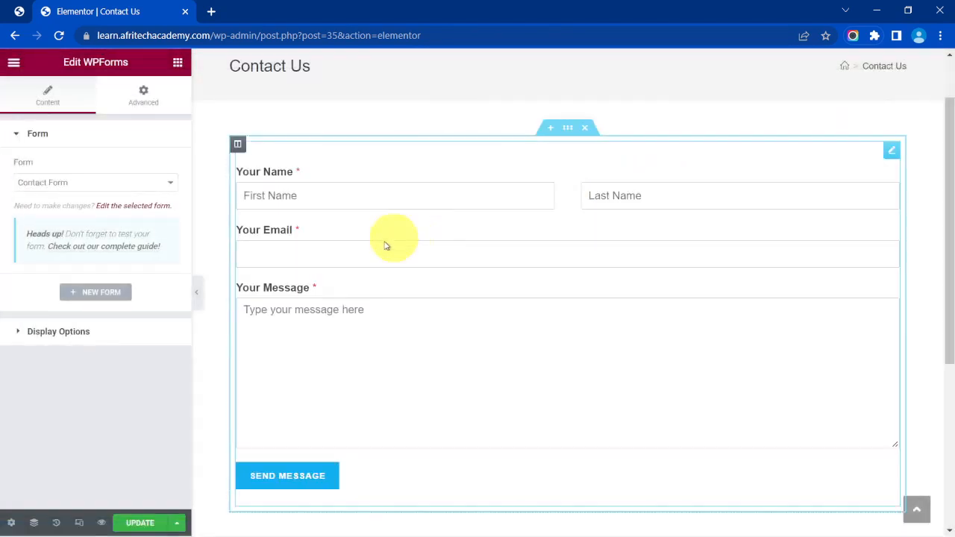
scroll(614, 202, "down", 1)
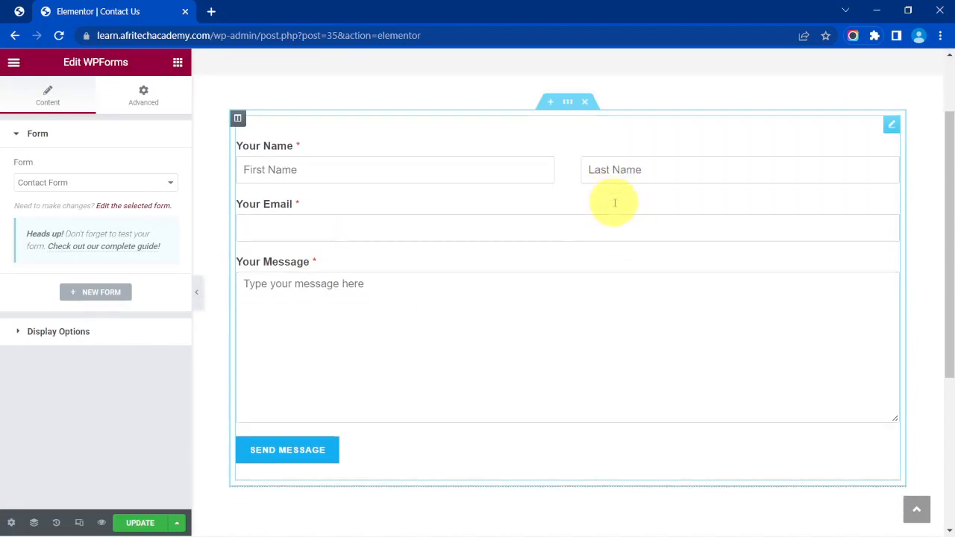
scroll(625, 159, "up", 2)
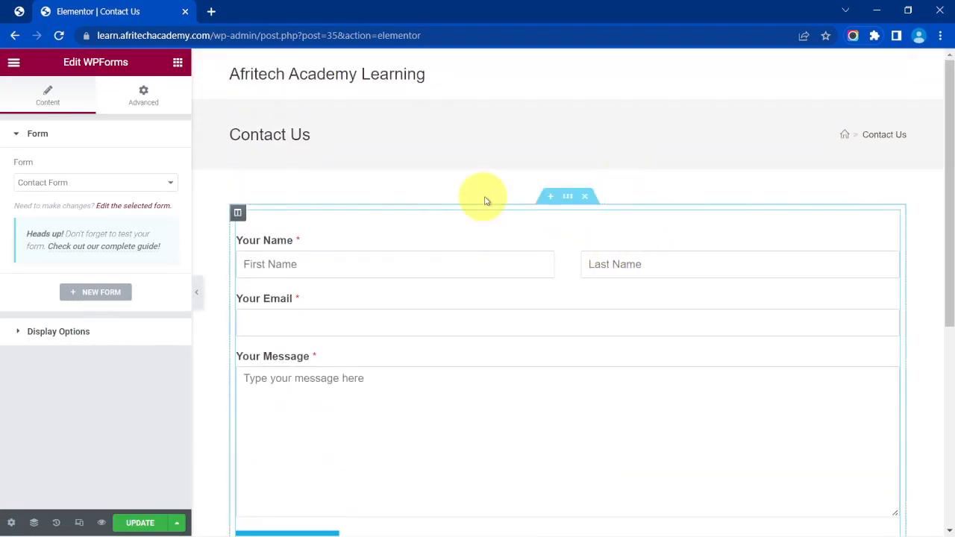
scroll(659, 255, "down", 2)
scroll(659, 250, "up", 1)
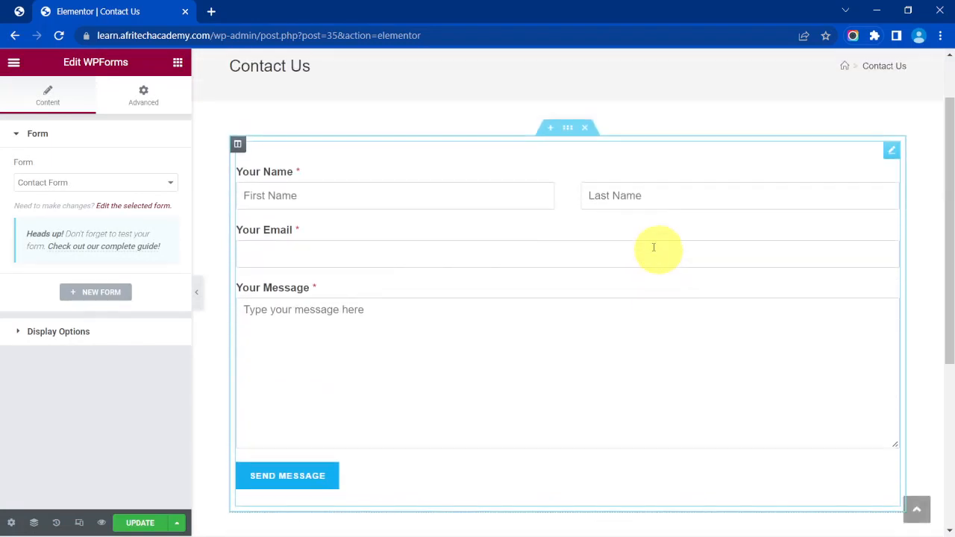
Set the form section's width to 700 after checking the reference image.
left_click(569, 131)
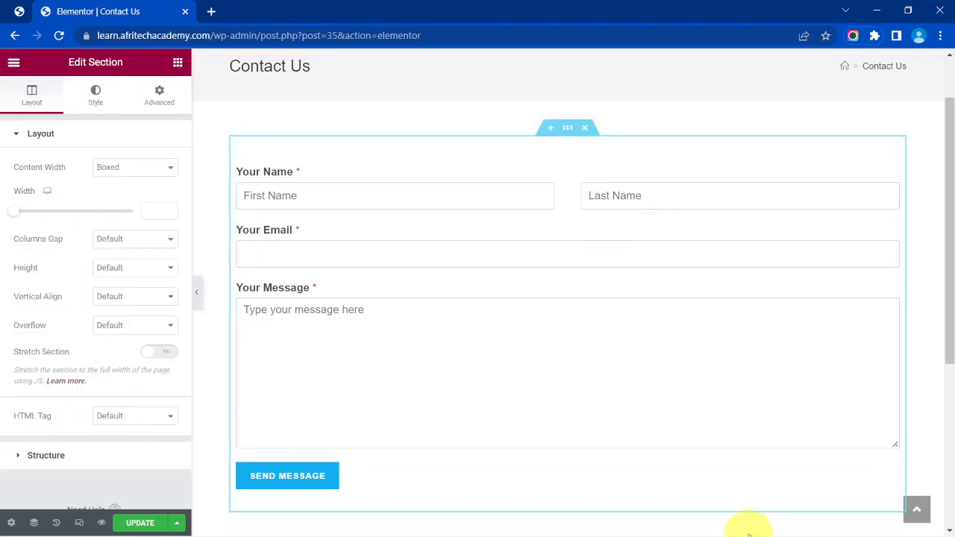
mouse_move(721, 535)
left_click(601, 522)
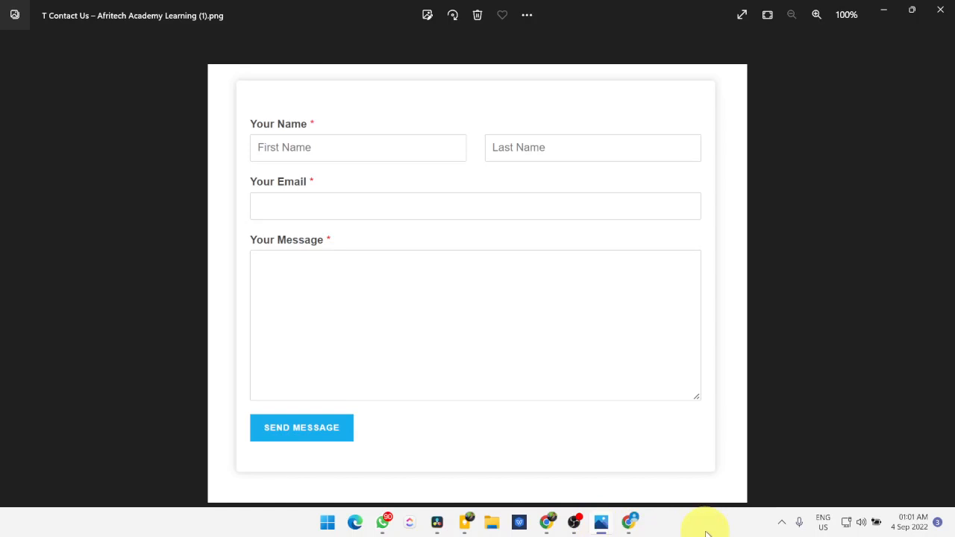
left_click(632, 526)
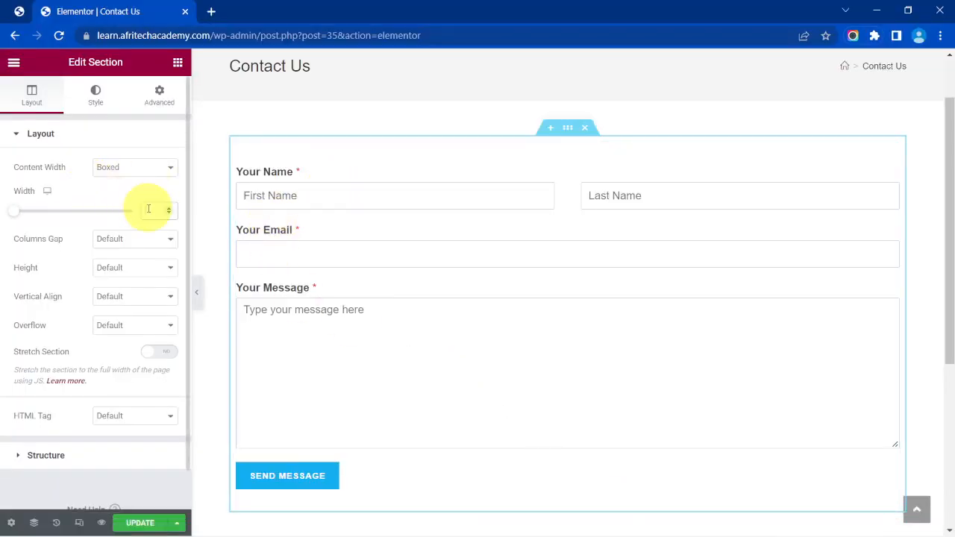
type("700")
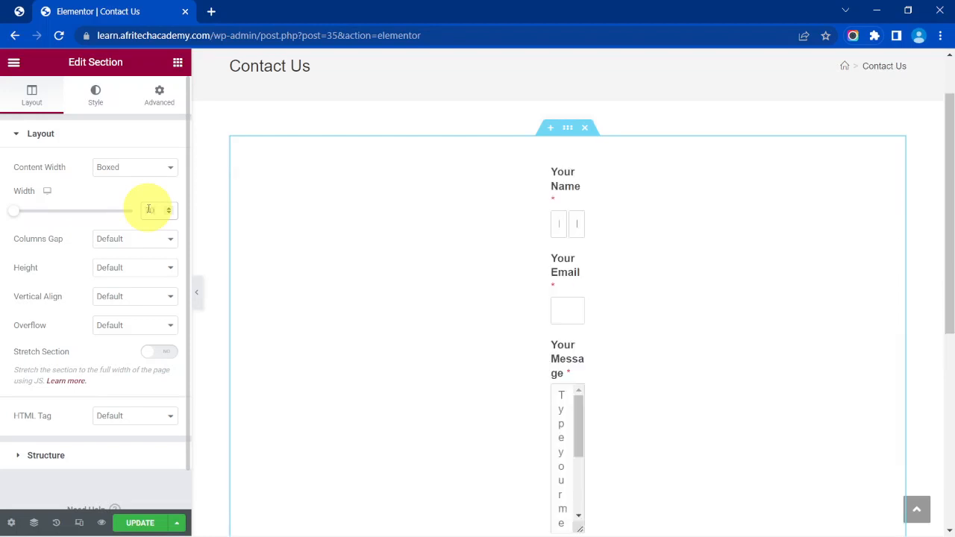
Give the form column a classic background with a custom #FFFFFF colour.
mouse_move(335, 168)
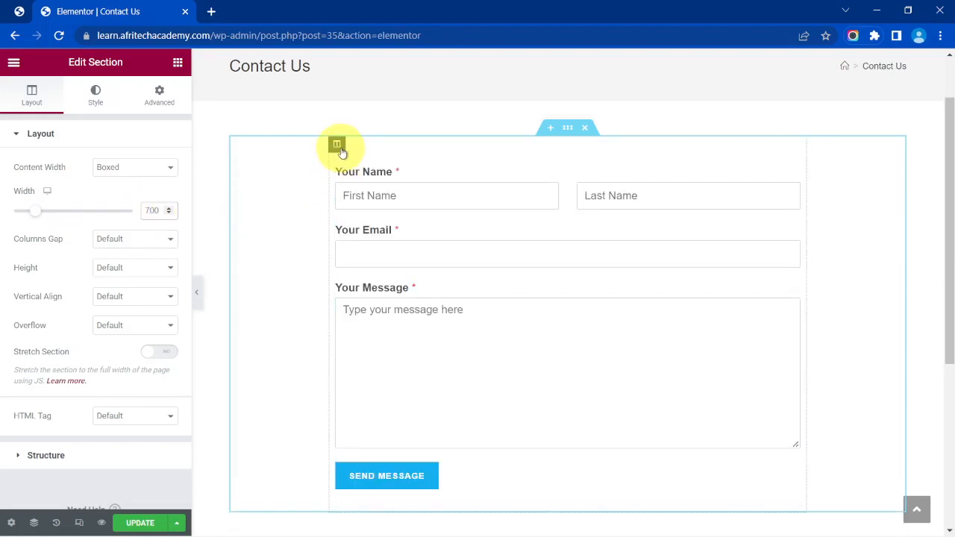
left_click(336, 146)
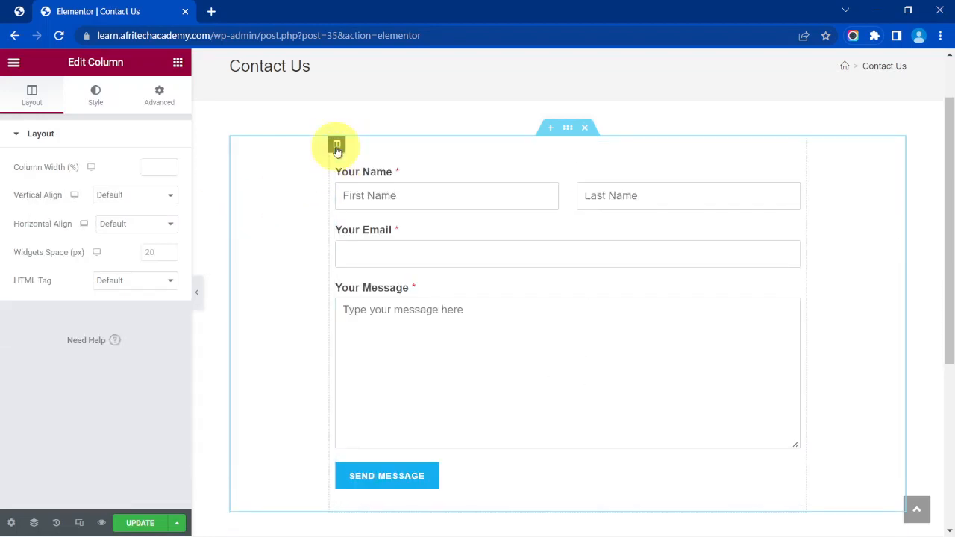
left_click(103, 104)
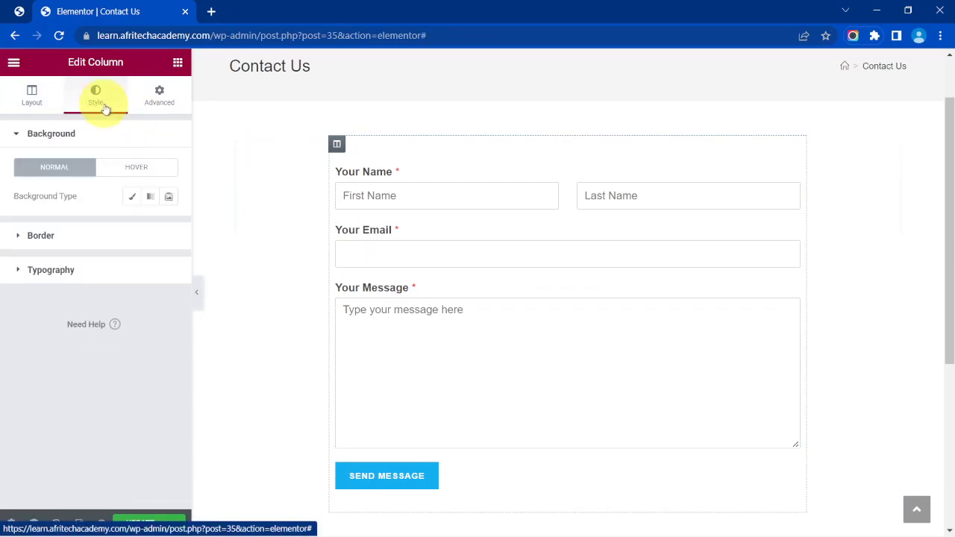
left_click(132, 197)
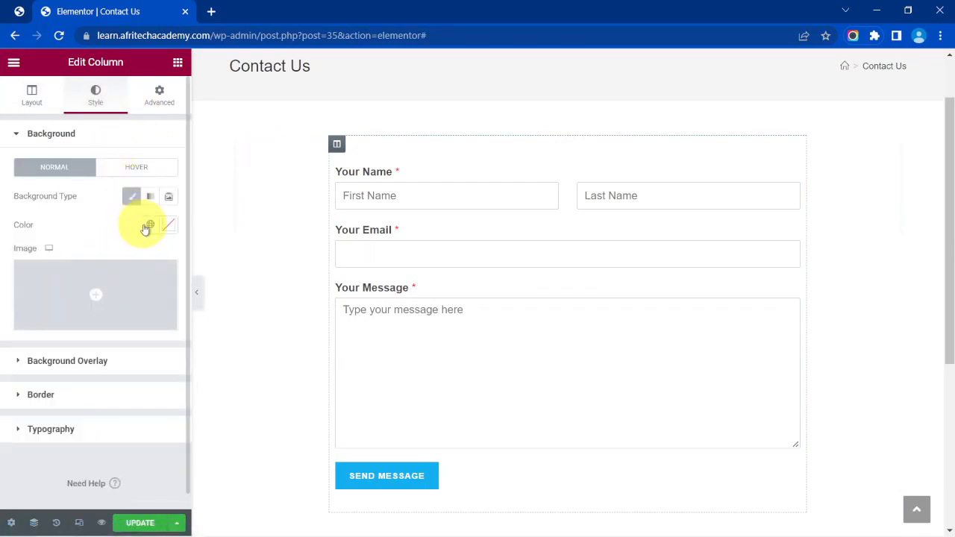
left_click(150, 224)
left_click(167, 226)
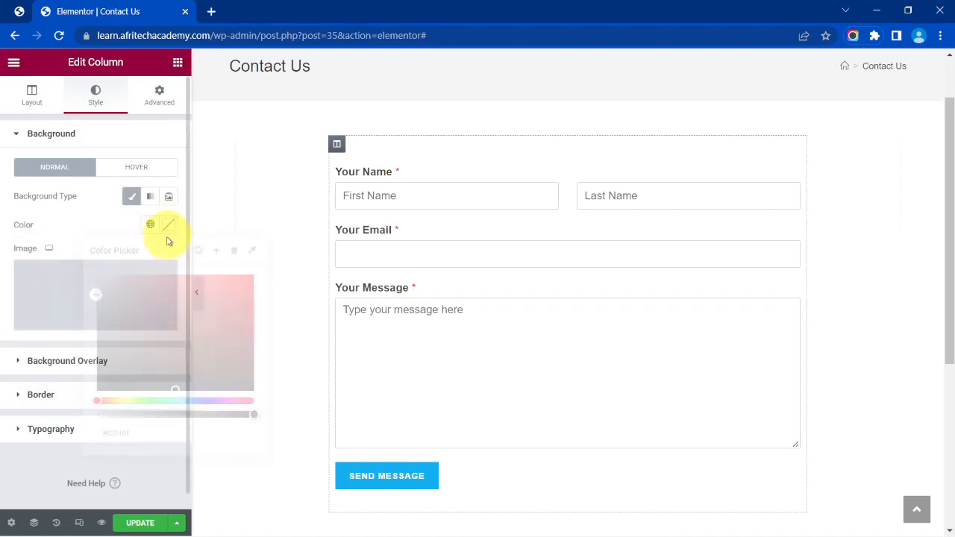
Confirm the white background and add a box shadow coloured rgba(0,0,0,0.31).
left_click(71, 228)
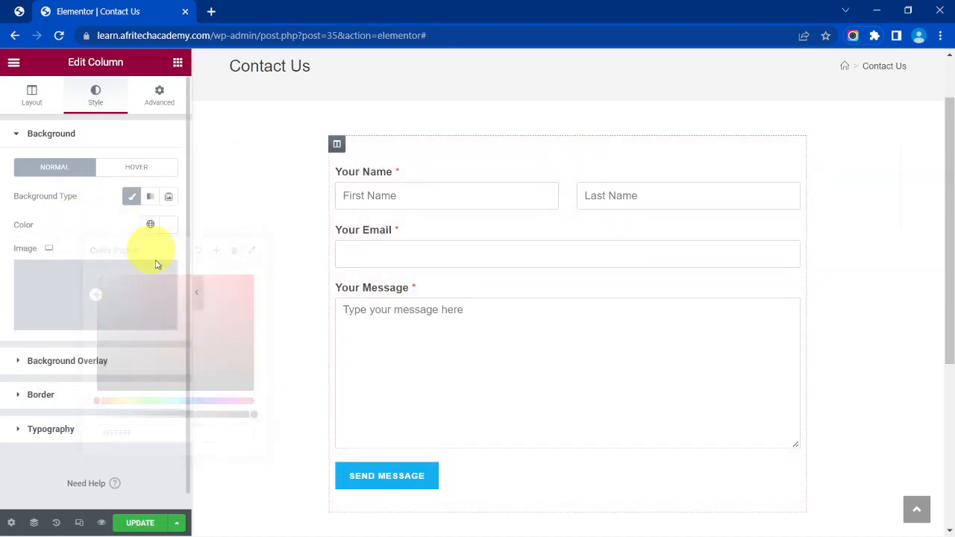
left_click(85, 393)
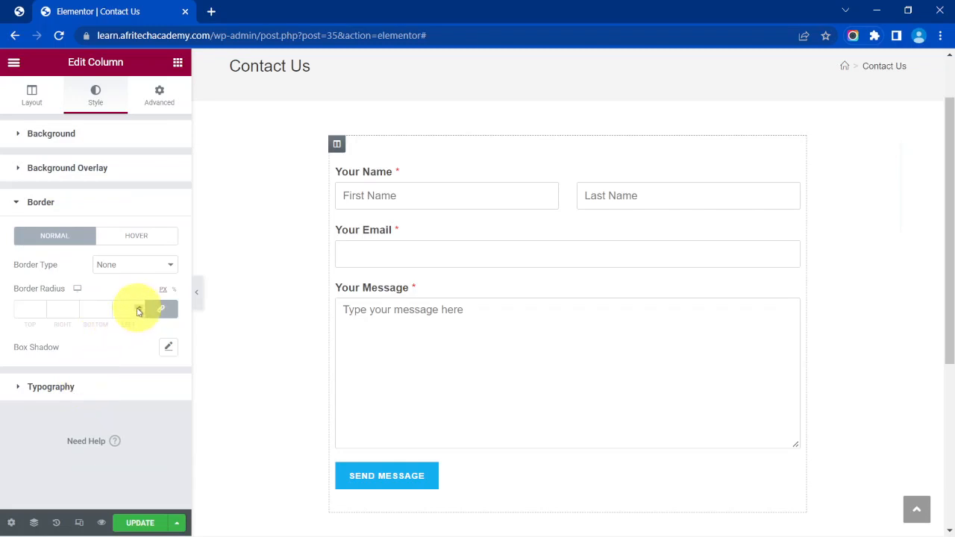
left_click(170, 349)
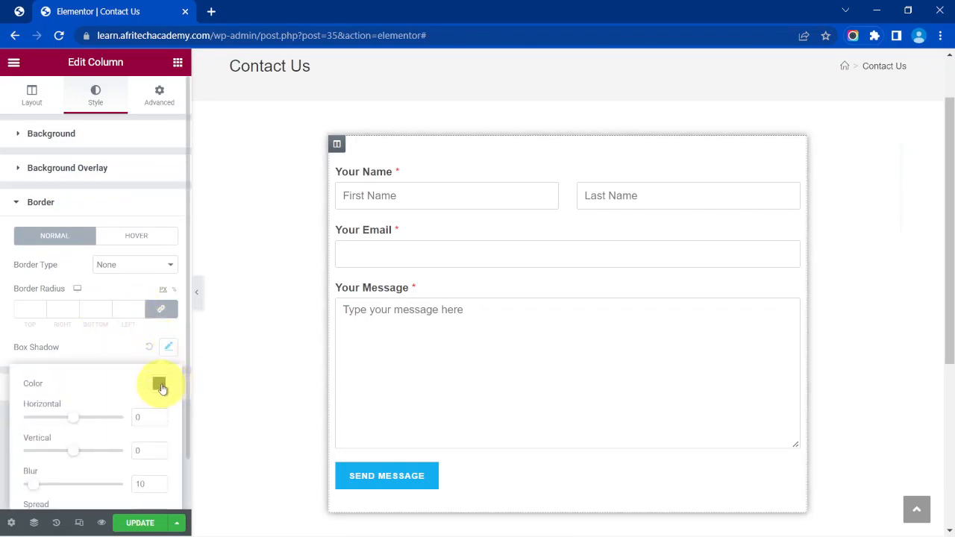
left_click(159, 384)
left_click_drag(164, 331, 136, 331)
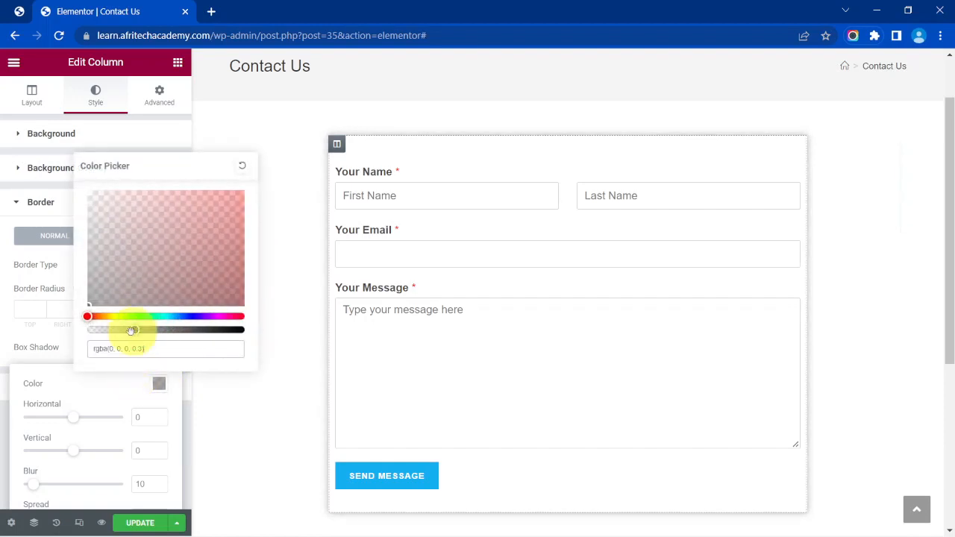
left_click(59, 337)
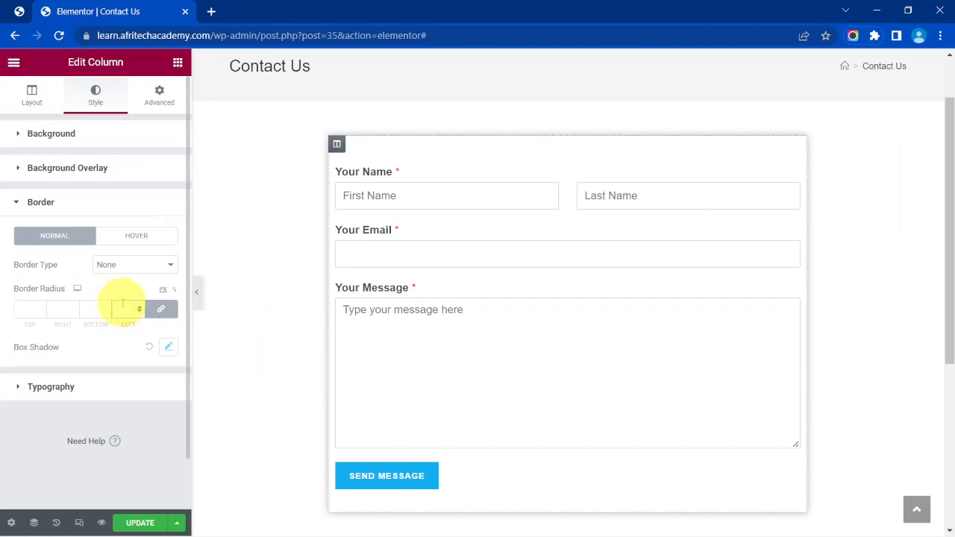
Round the column's corners with a border radius of 5 on all sides.
left_click(123, 308)
type("5")
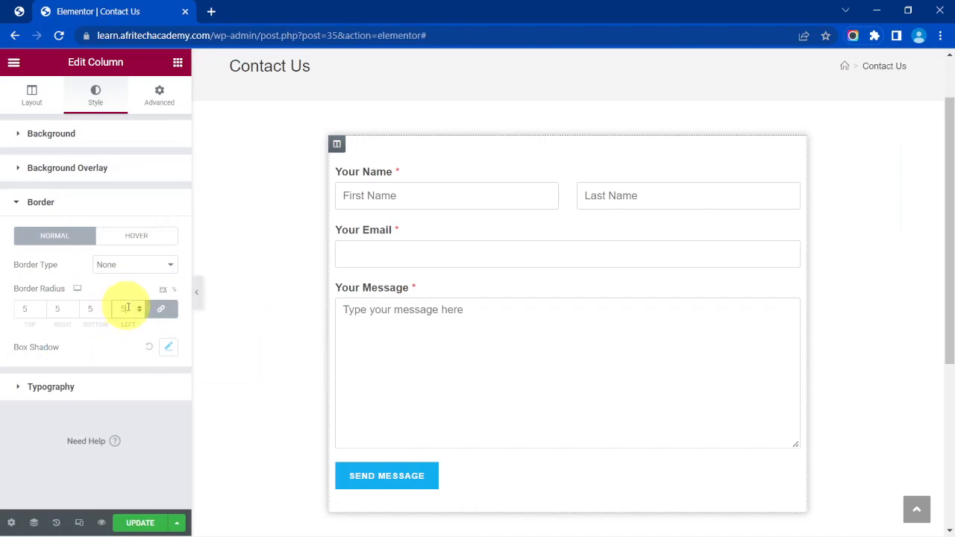
left_click(197, 295)
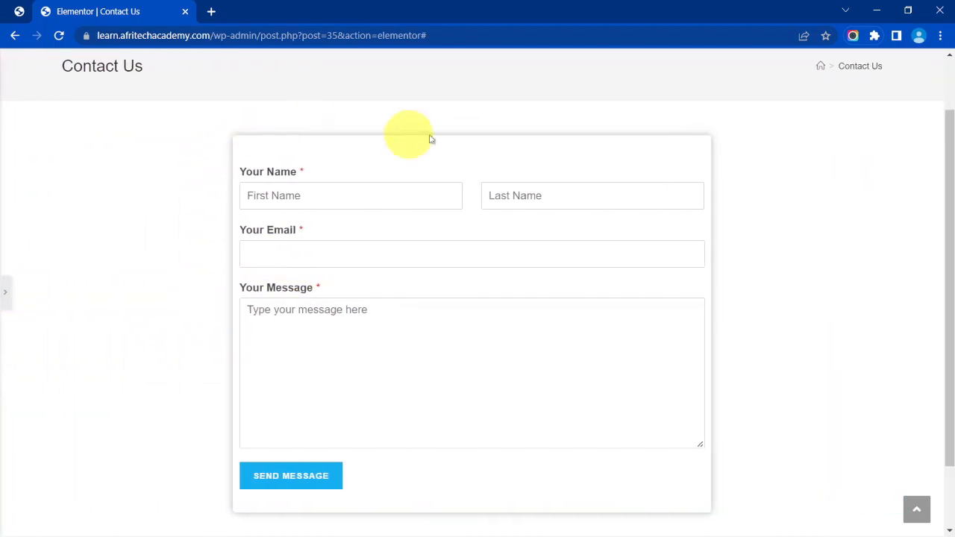
left_click(3, 291)
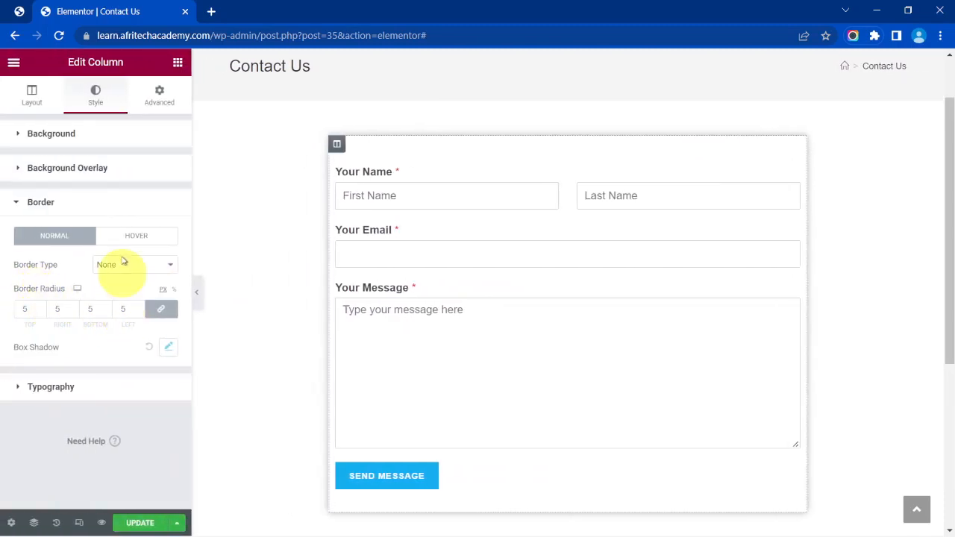
left_click(157, 98)
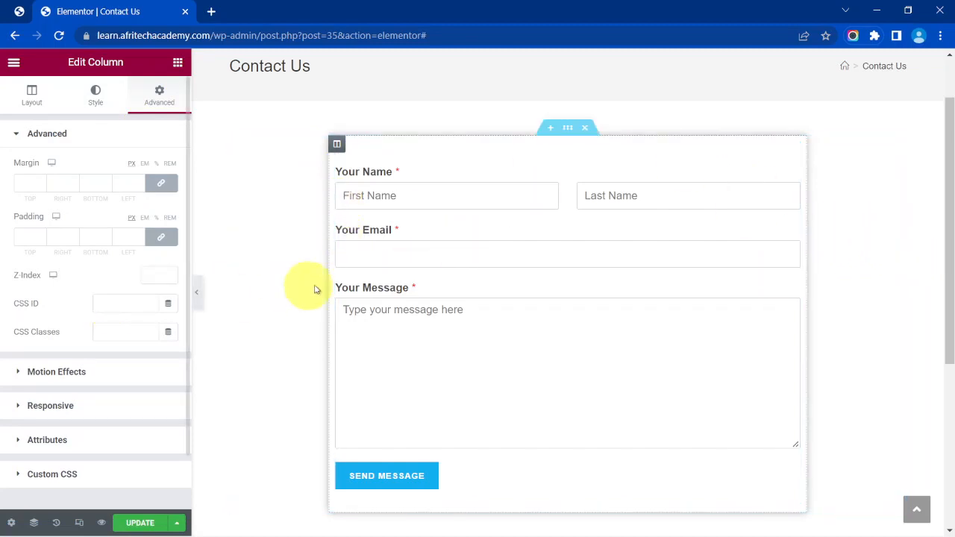
Set the form column's linked padding to 20px on every side.
left_click(127, 236)
type("20")
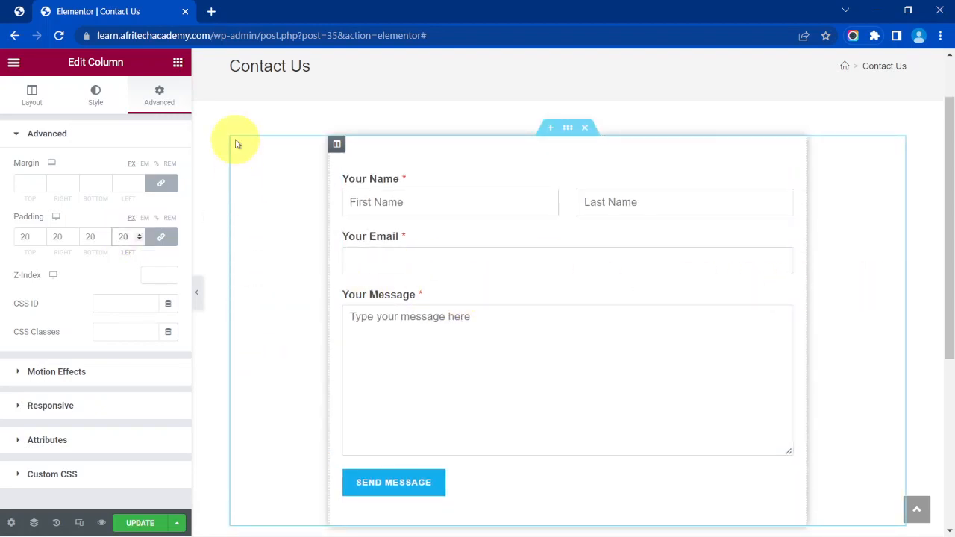
scroll(255, 82, "down", 2)
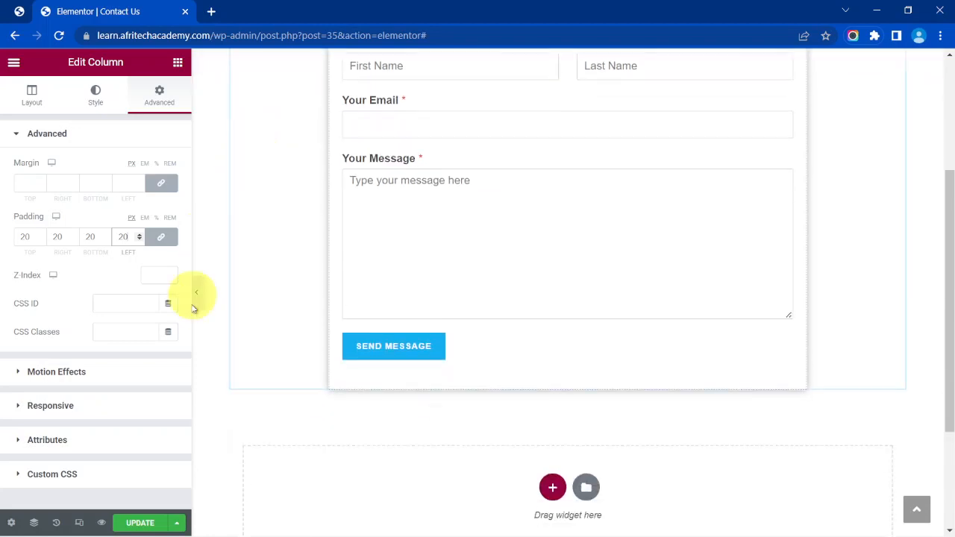
scroll(268, 413, "up", 2)
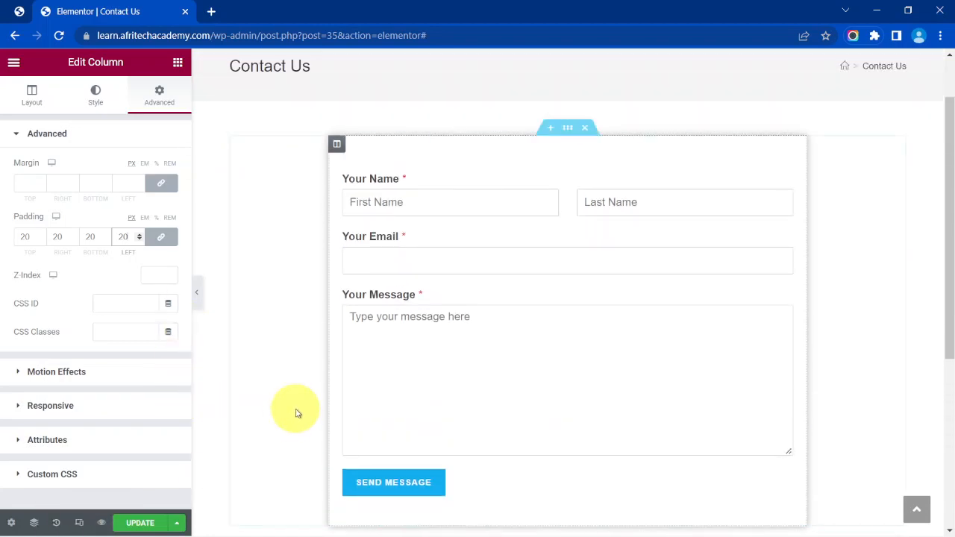
scroll(299, 414, "up", 1)
scroll(296, 414, "down", 2)
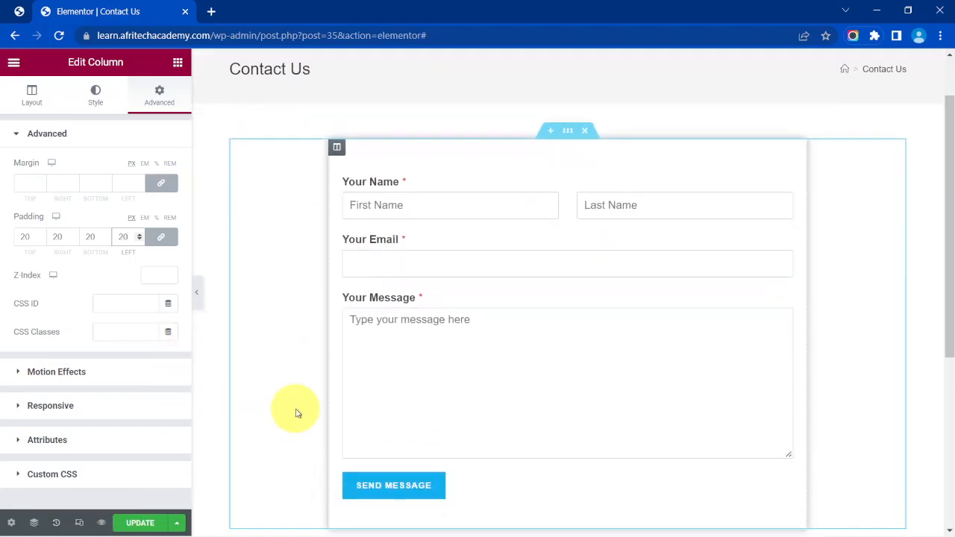
scroll(297, 413, "up", 1)
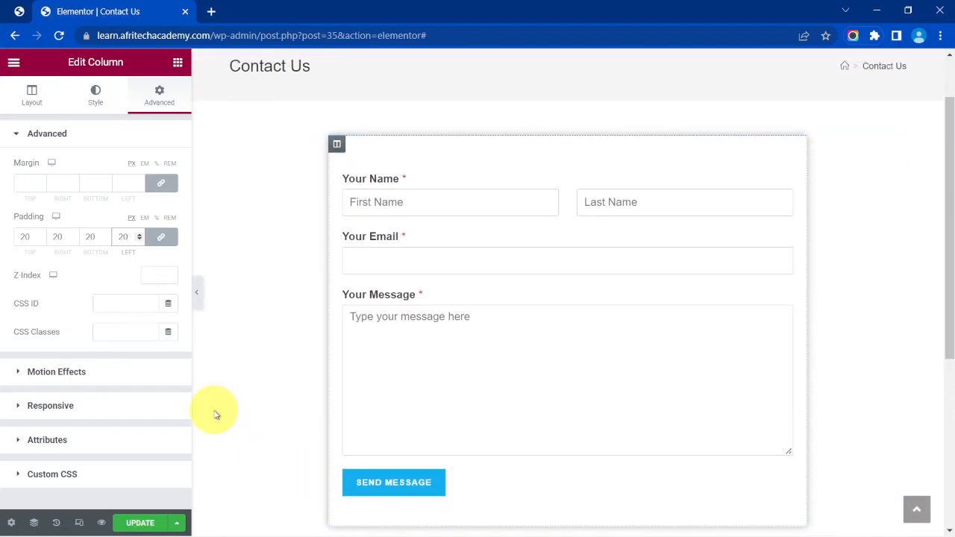
Preview the layout at tablet and mobile widths, then return to desktop view.
left_click(78, 523)
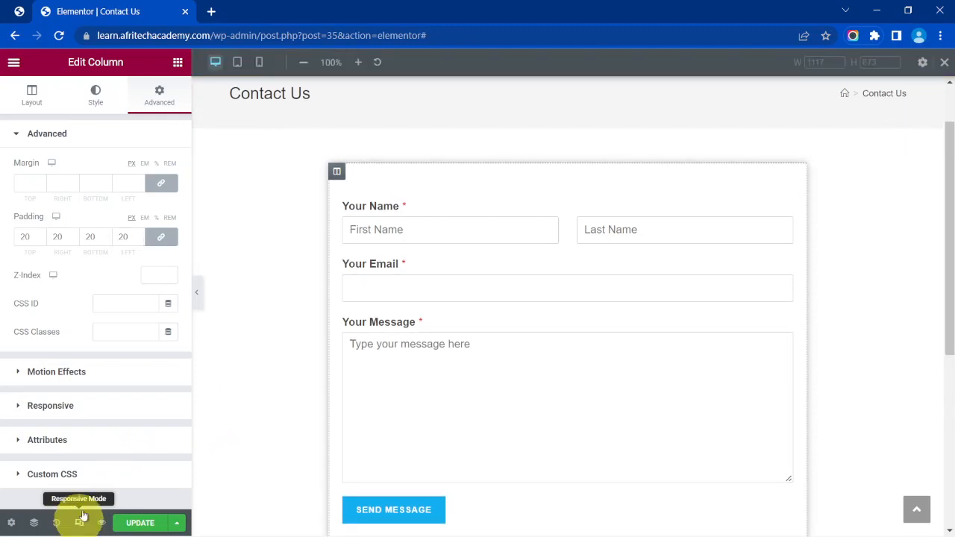
left_click(238, 62)
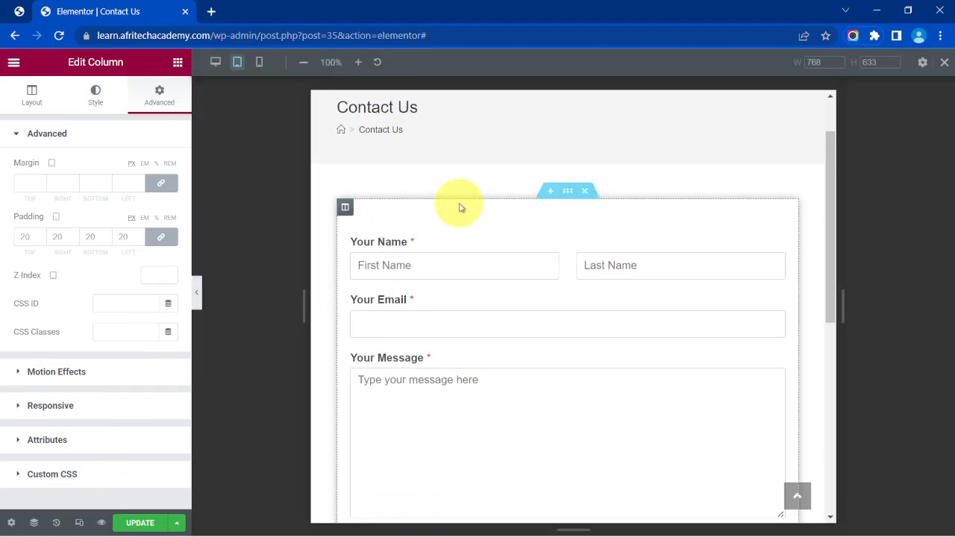
scroll(460, 209, "down", 3)
scroll(441, 198, "up", 2)
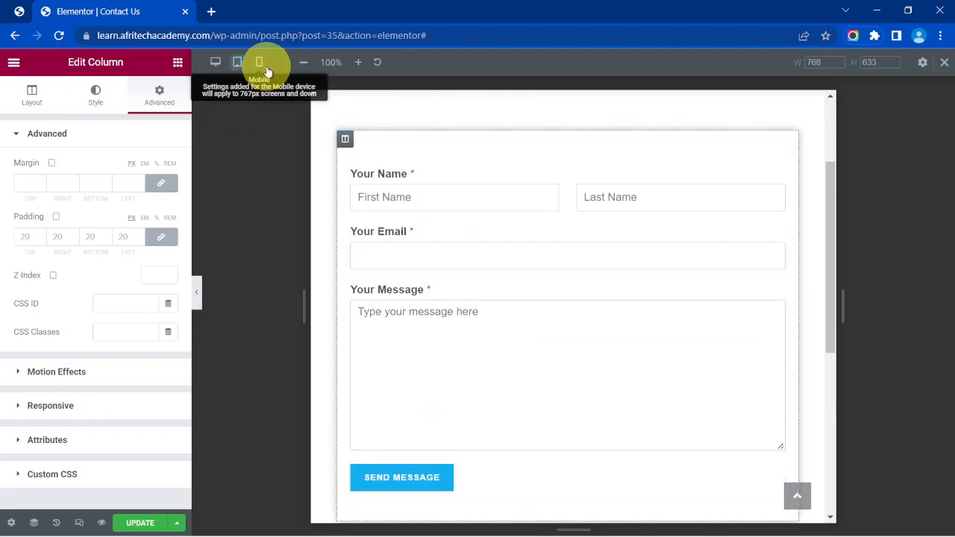
left_click(267, 67)
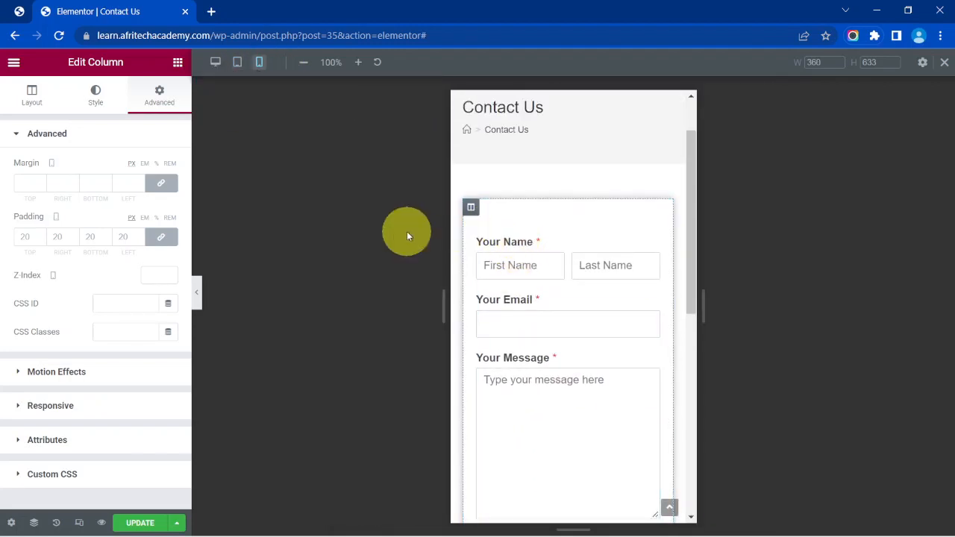
left_click(944, 62)
scroll(411, 202, "up", 1)
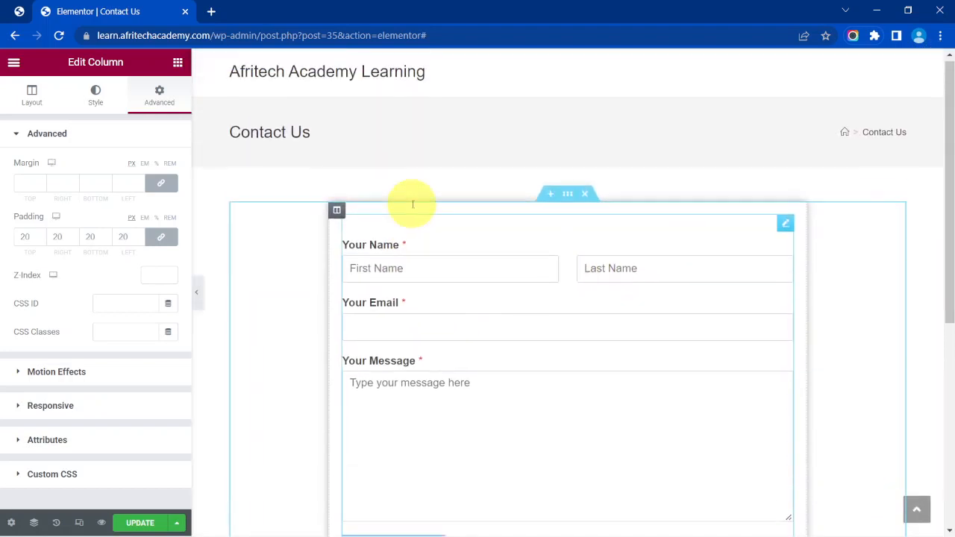
scroll(375, 220, "down", 2)
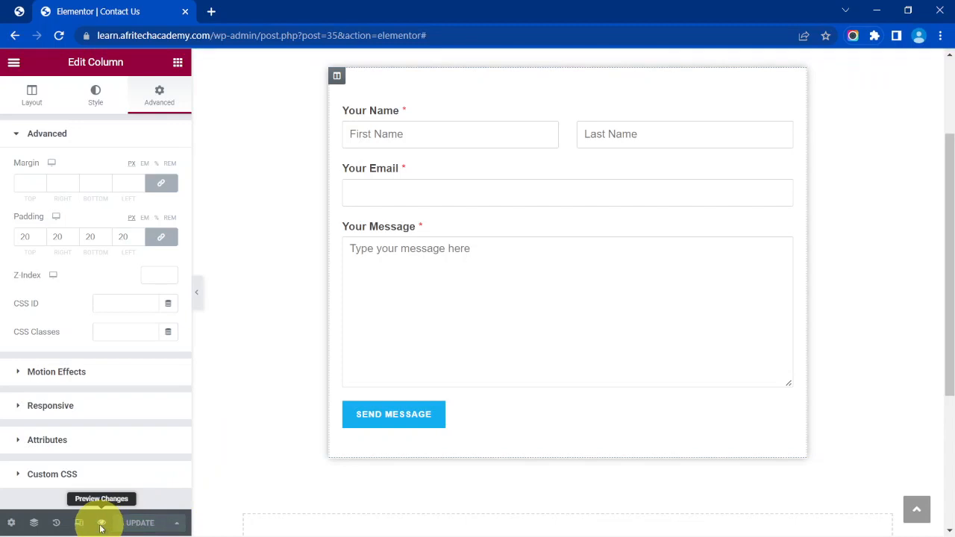
Open a live preview of the Contact Us page and locate the form.
left_click(102, 524)
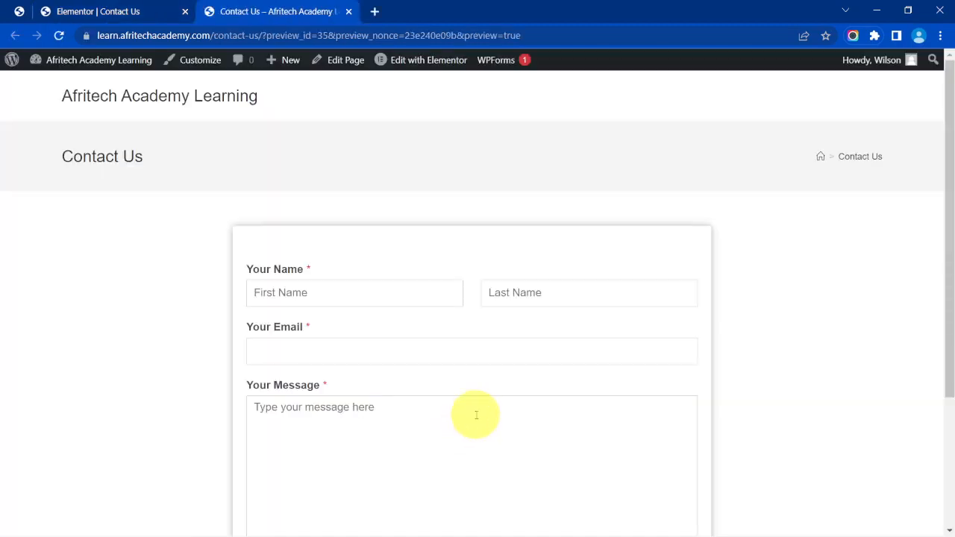
scroll(463, 425, "down", 3)
scroll(478, 420, "up", 1)
scroll(477, 420, "up", 1)
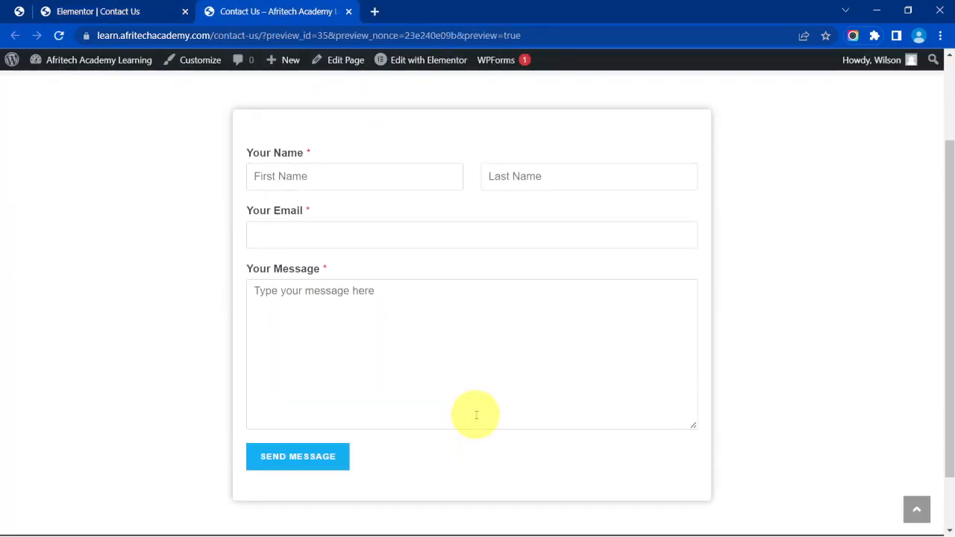
scroll(476, 415, "up", 2)
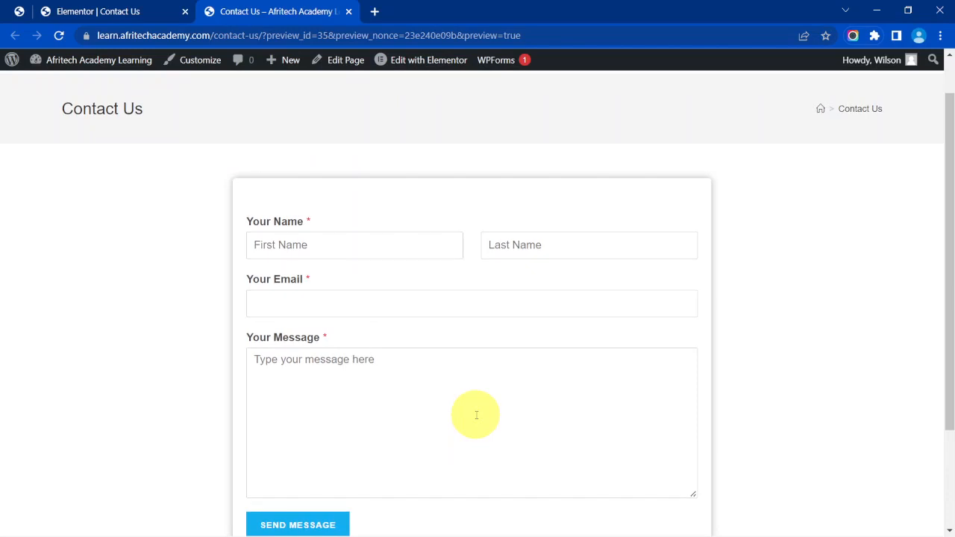
scroll(476, 415, "down", 2)
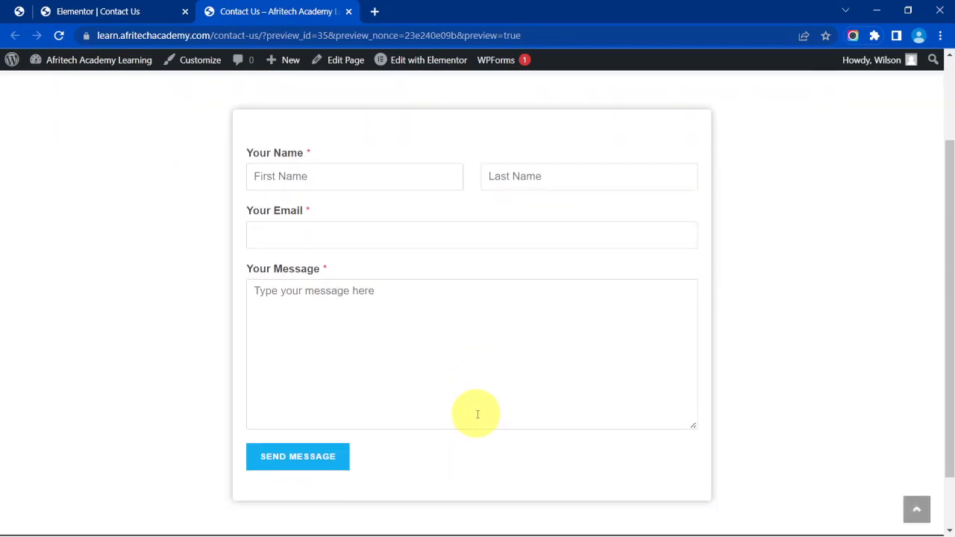
scroll(478, 415, "up", 3)
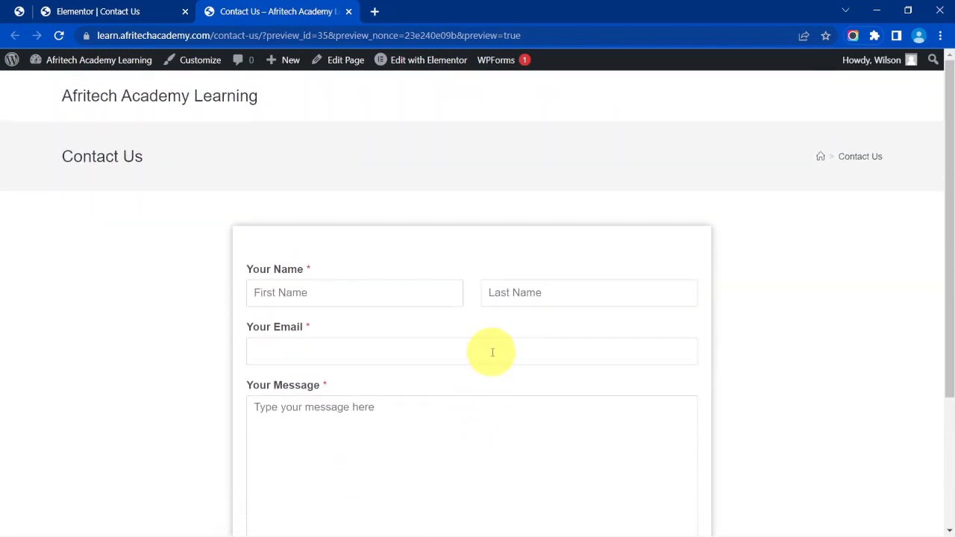
scroll(492, 352, "down", 2)
Fill in a sample first name, last name and email address.
left_click(390, 225)
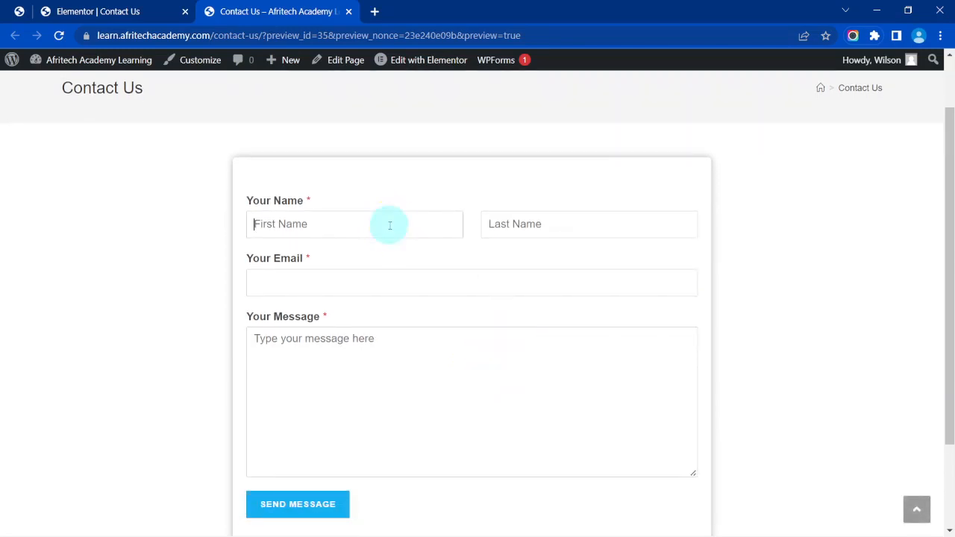
type("J")
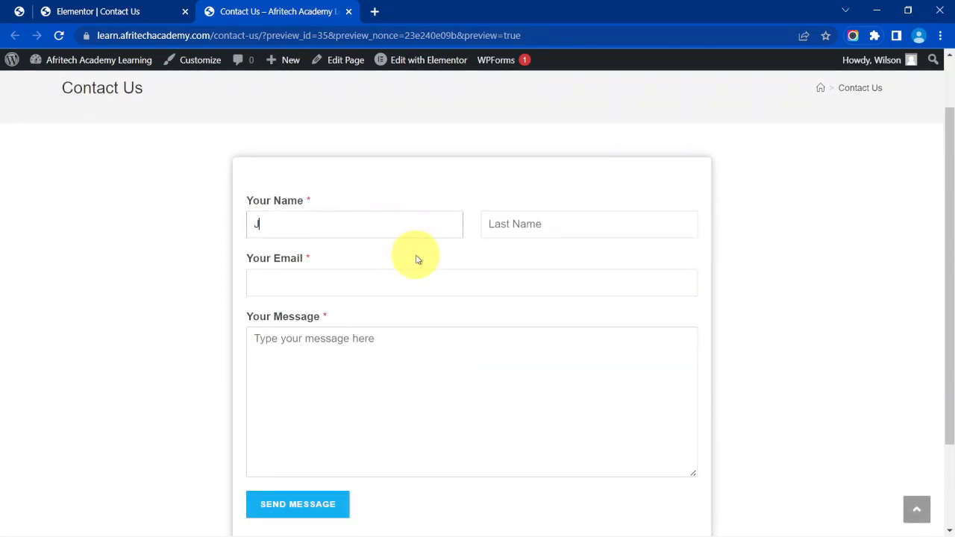
type("ohn")
left_click(523, 226)
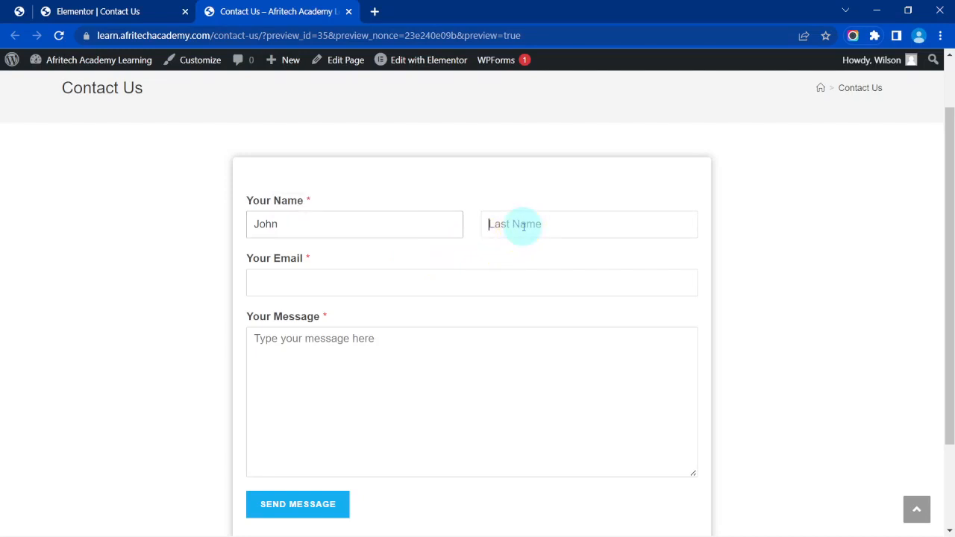
type("Doe")
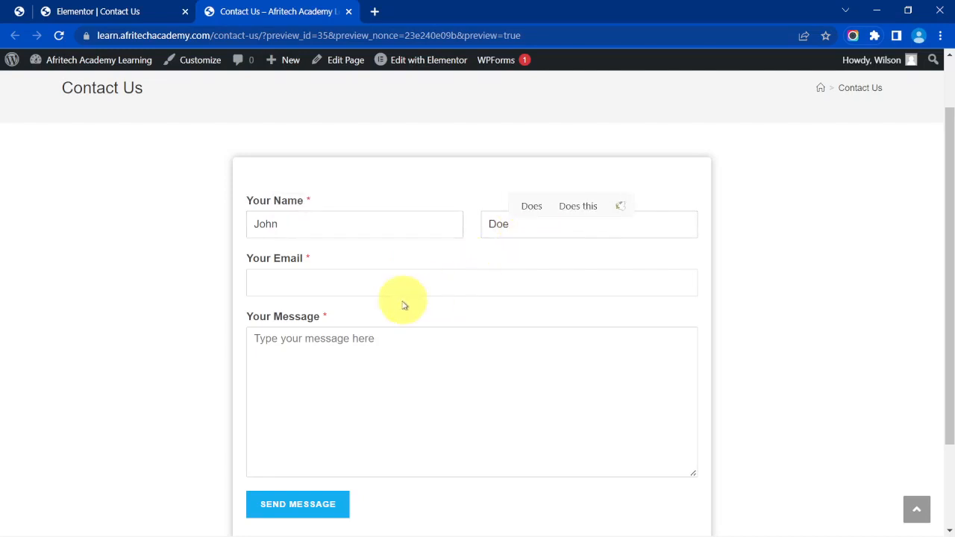
left_click(404, 273)
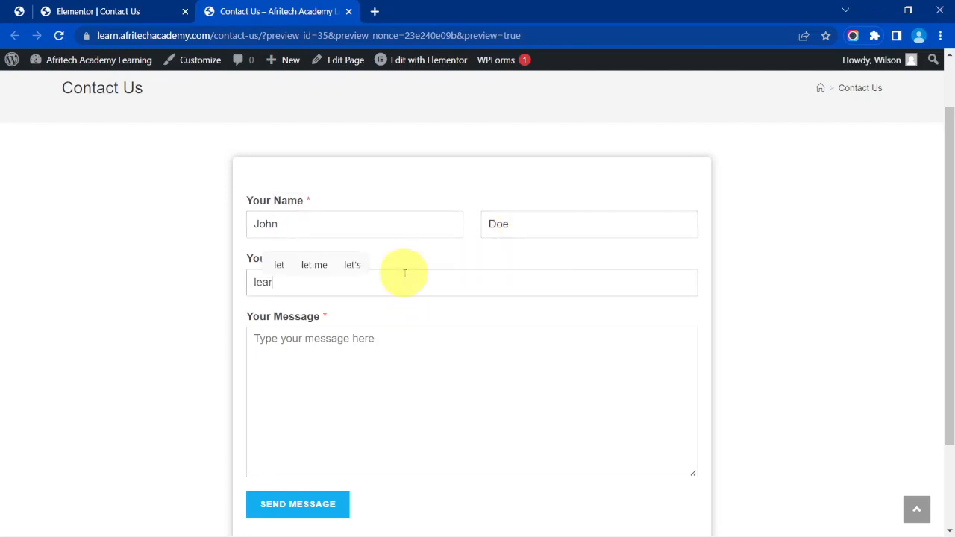
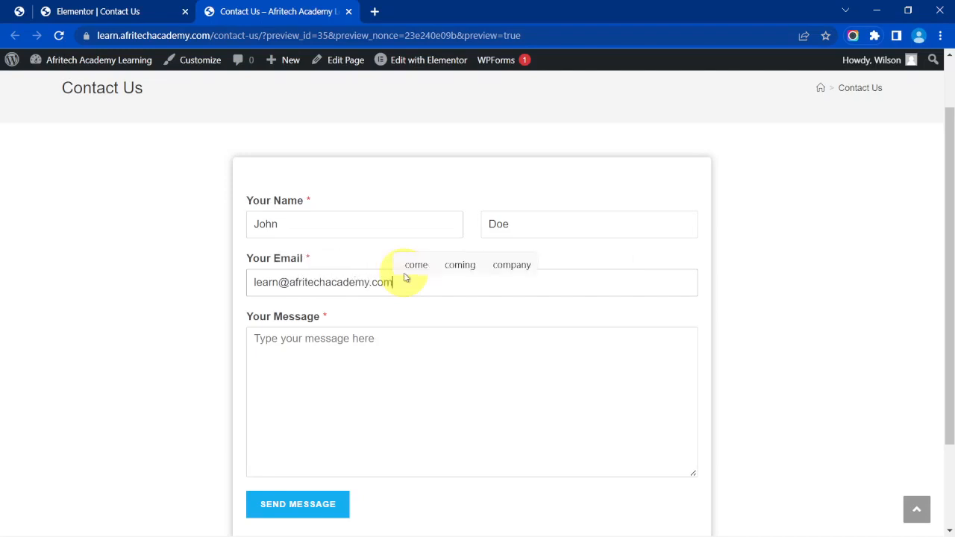
Enter the message 'This is a test', send the form, and return to Elementor.
left_click(374, 351)
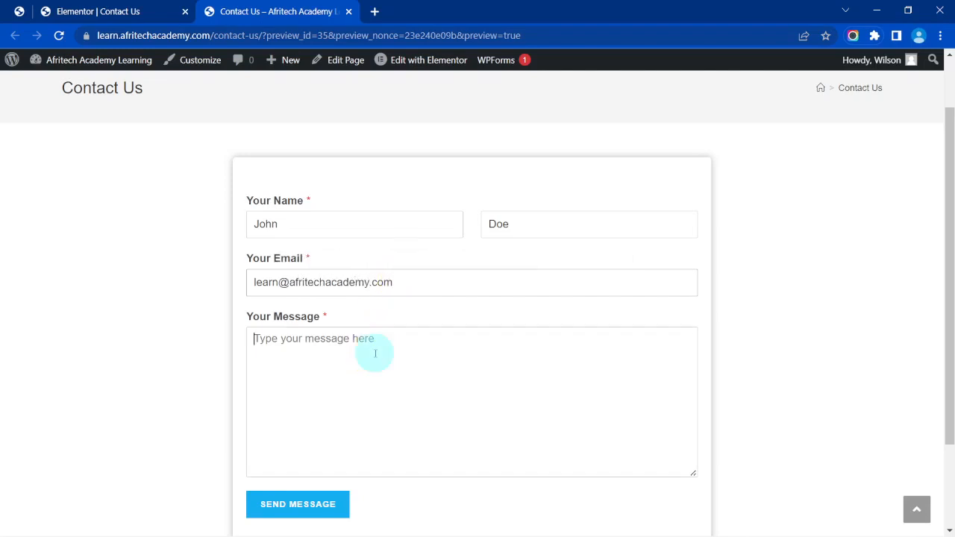
type("This is ")
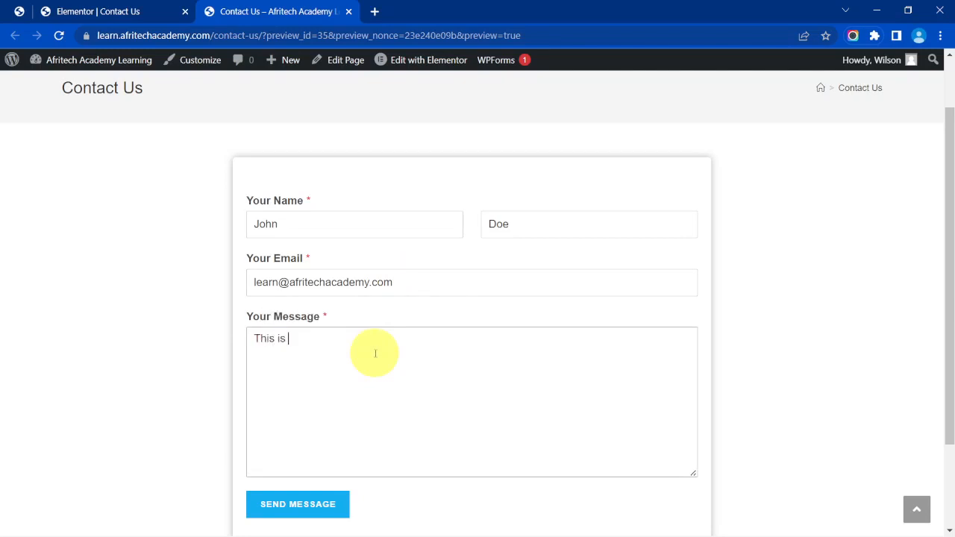
type("a test")
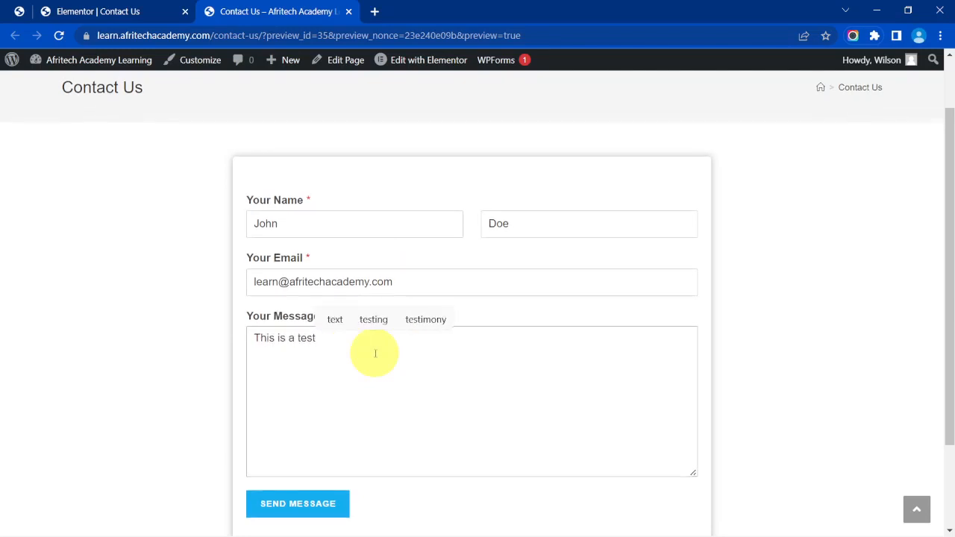
scroll(375, 357, "down", 2)
left_click(327, 395)
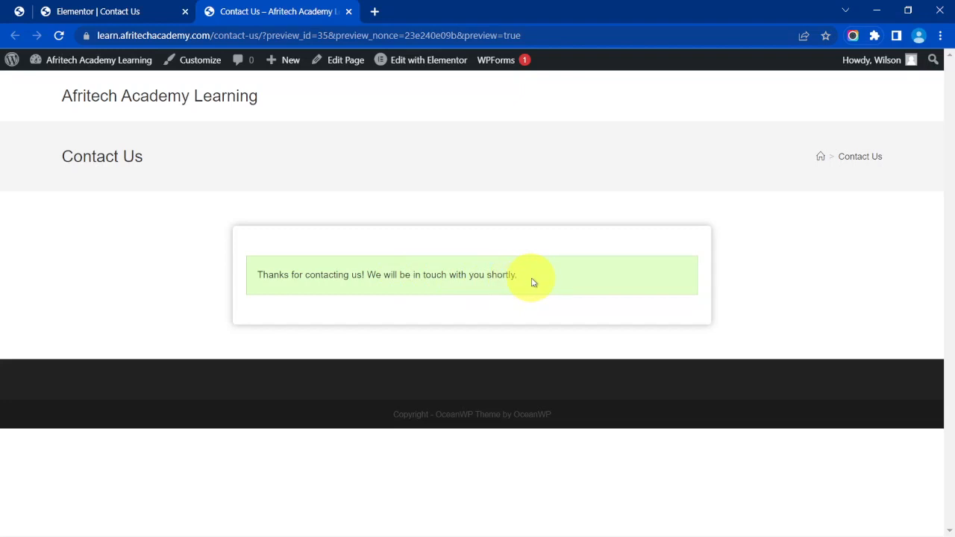
left_click(153, 11)
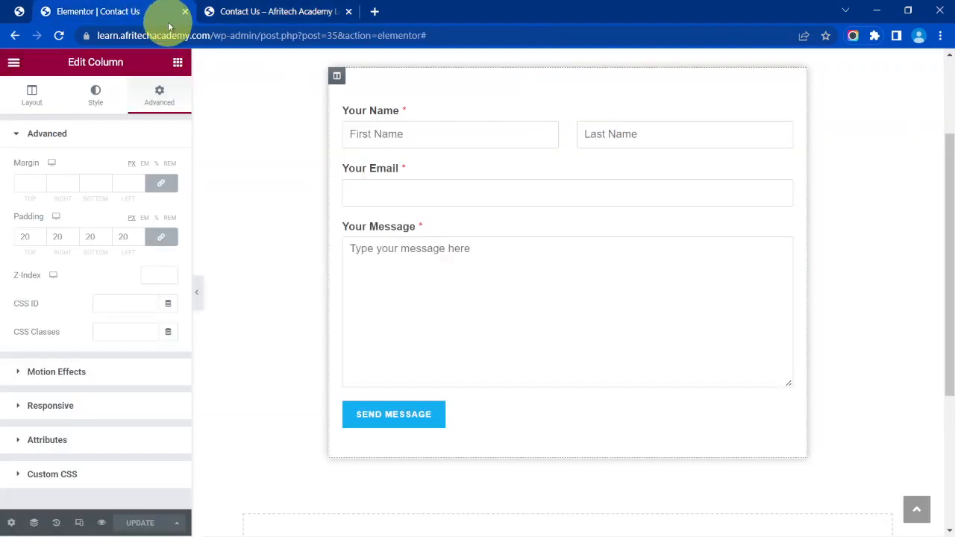
Exit Elementor to the page editor and reload the Contact Us preview showing the empty form.
left_click(13, 62)
left_click(47, 333)
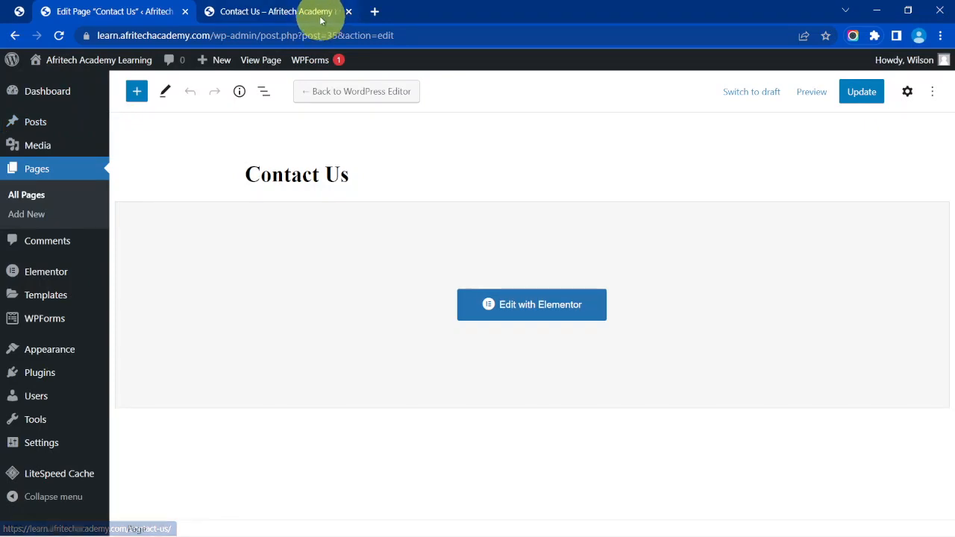
left_click(293, 12)
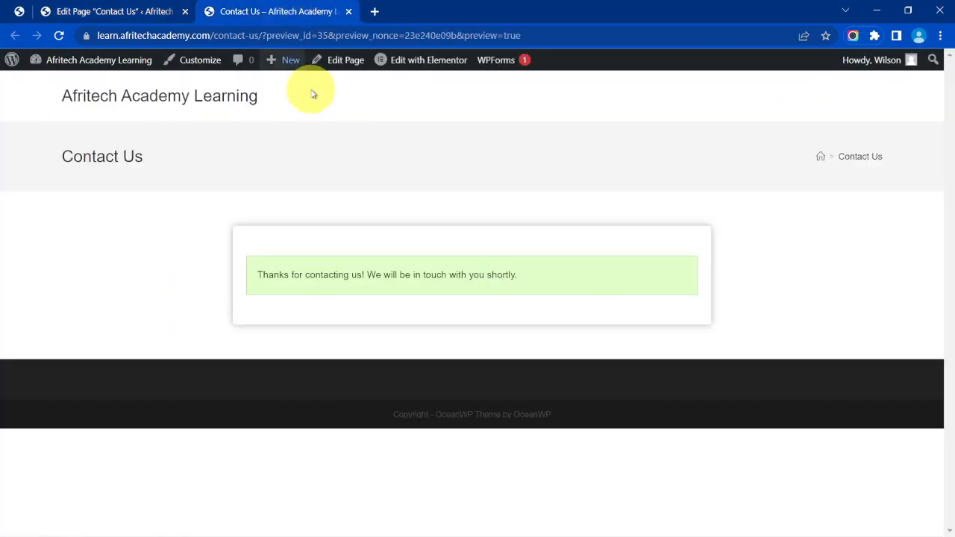
right_click(183, 150)
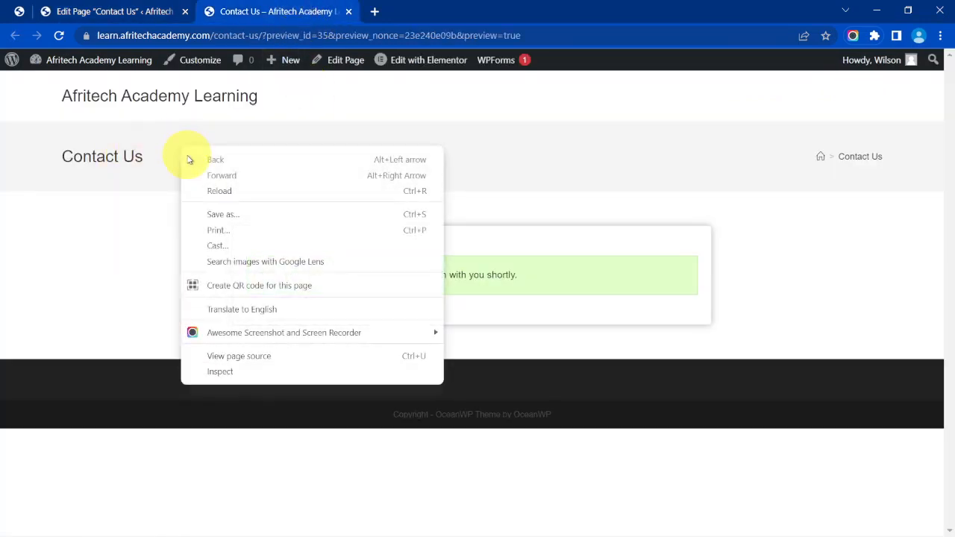
left_click(218, 194)
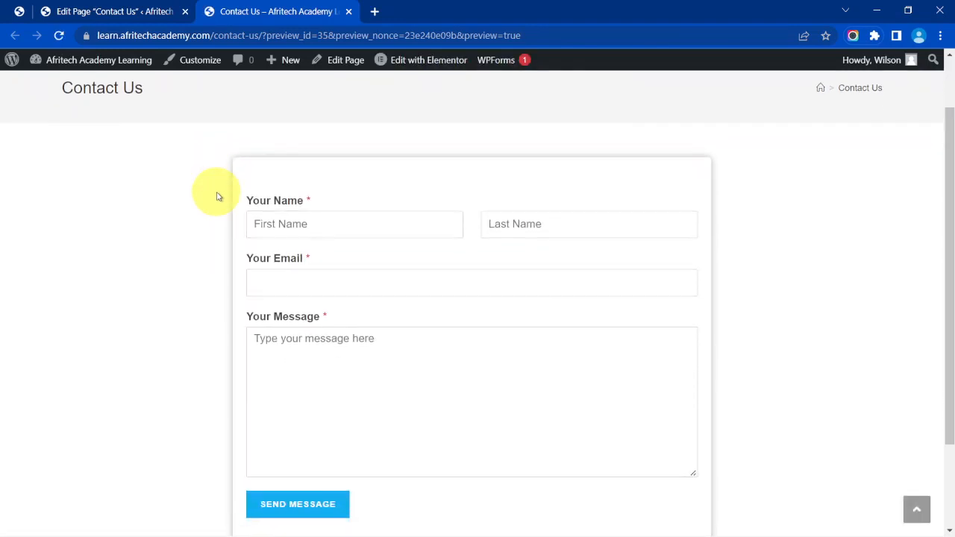
scroll(217, 196, "down", 1)
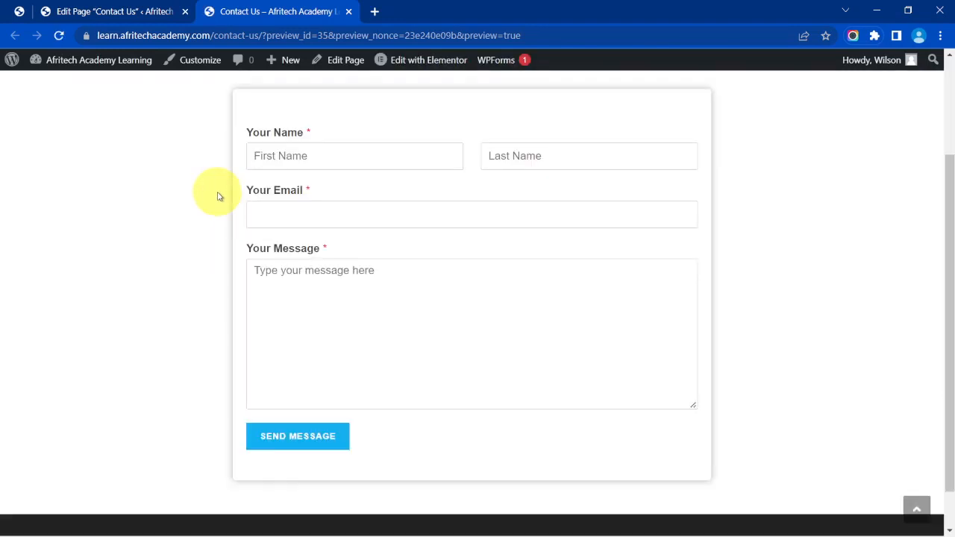